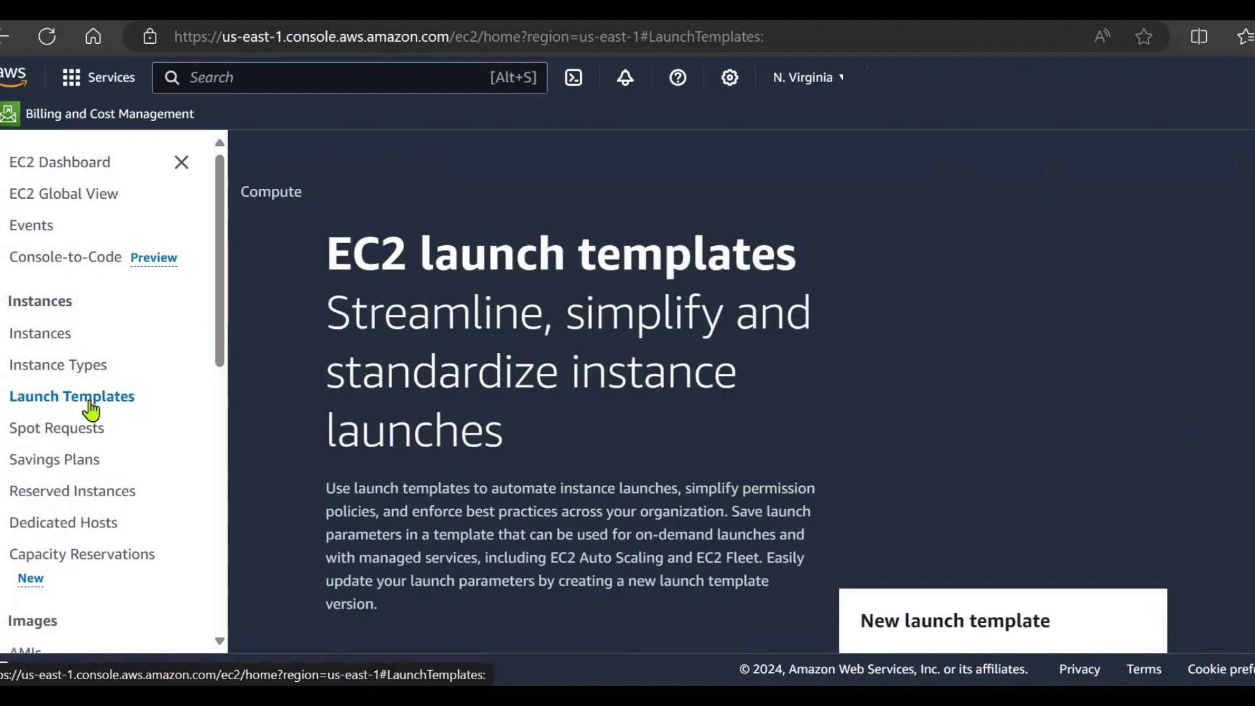
# Start a new launch template named scaling-template with the version description "template for auto scaling ec2".
pyautogui.scroll(-5, 907, 300)
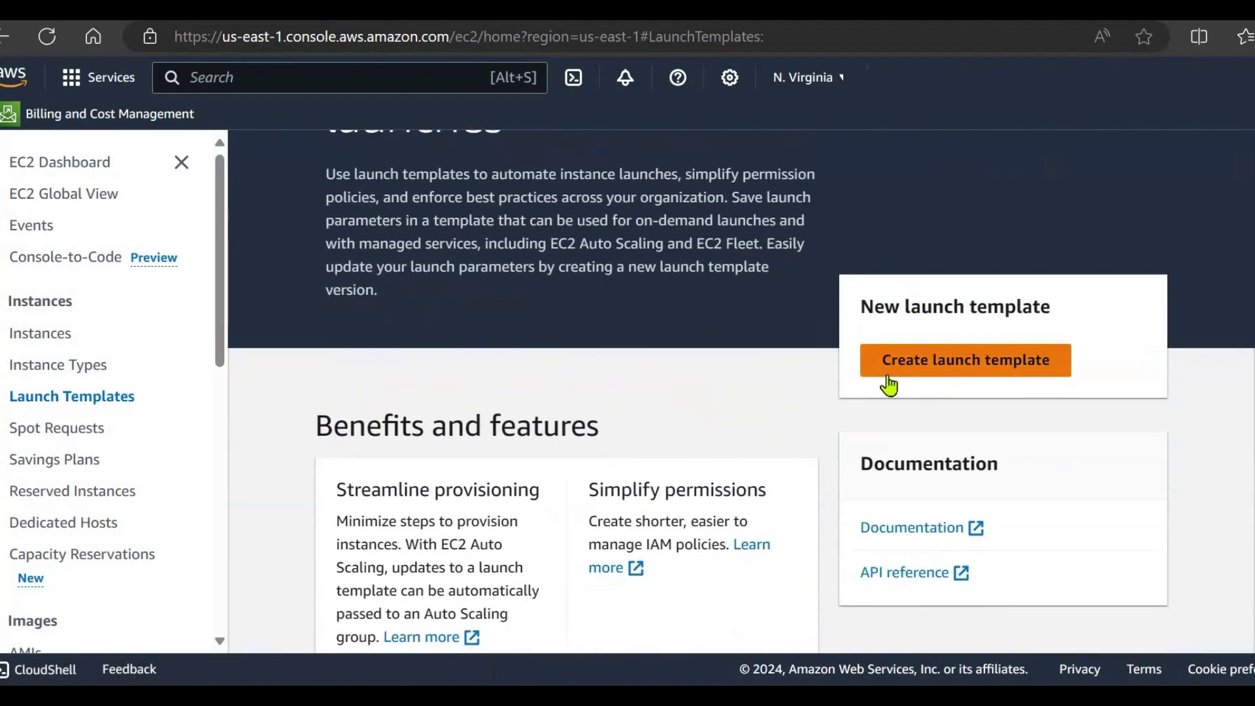
pyautogui.click(947, 372)
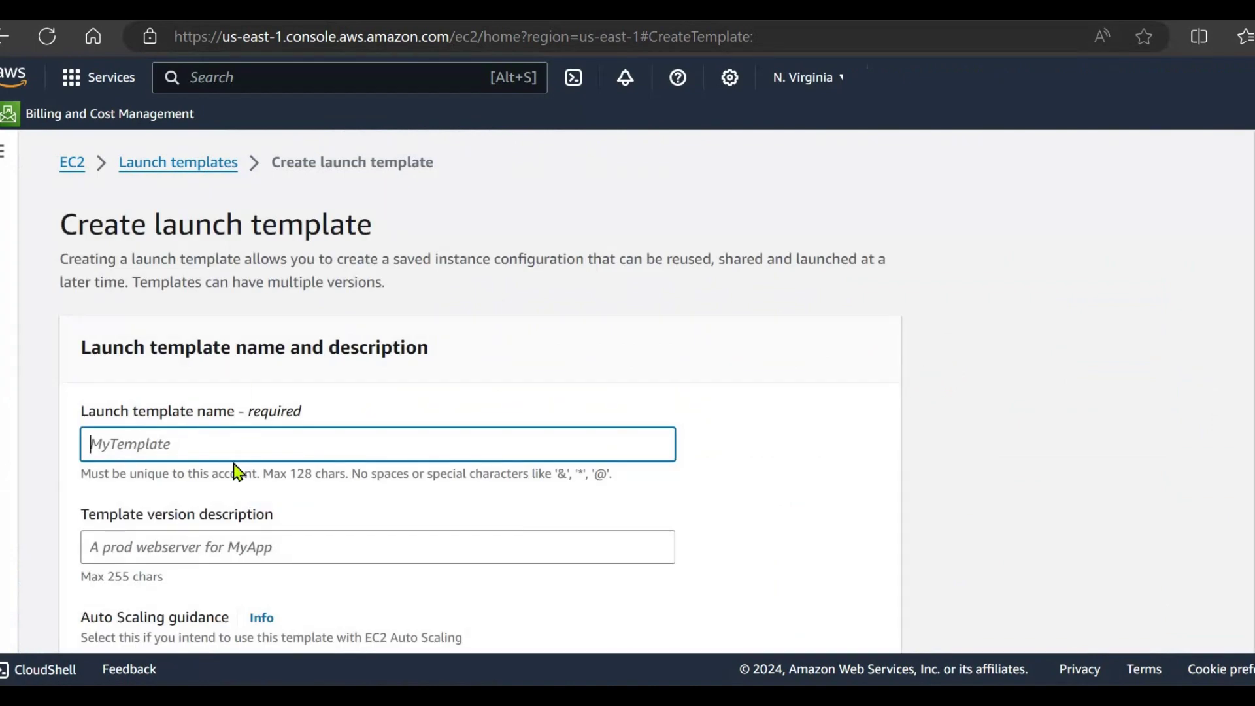
pyautogui.write('sc')
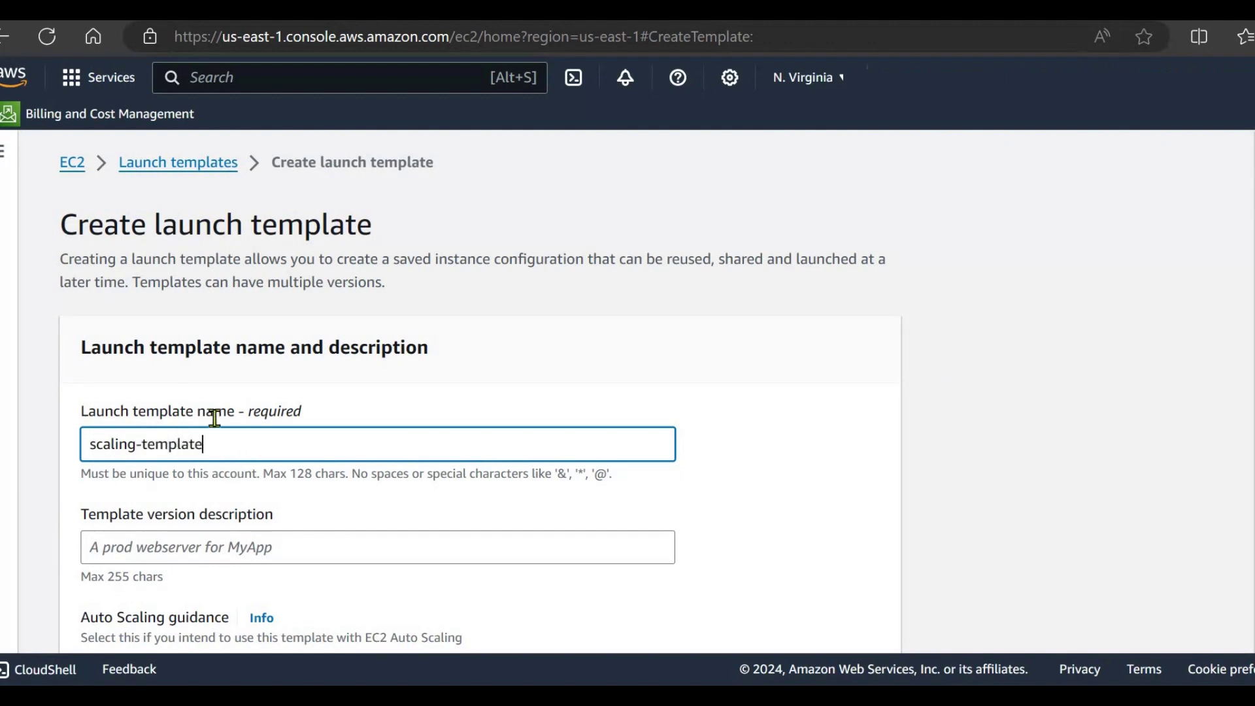
pyautogui.write('aling-template')
pyautogui.scroll(-2, 189, 399)
pyautogui.click(174, 389)
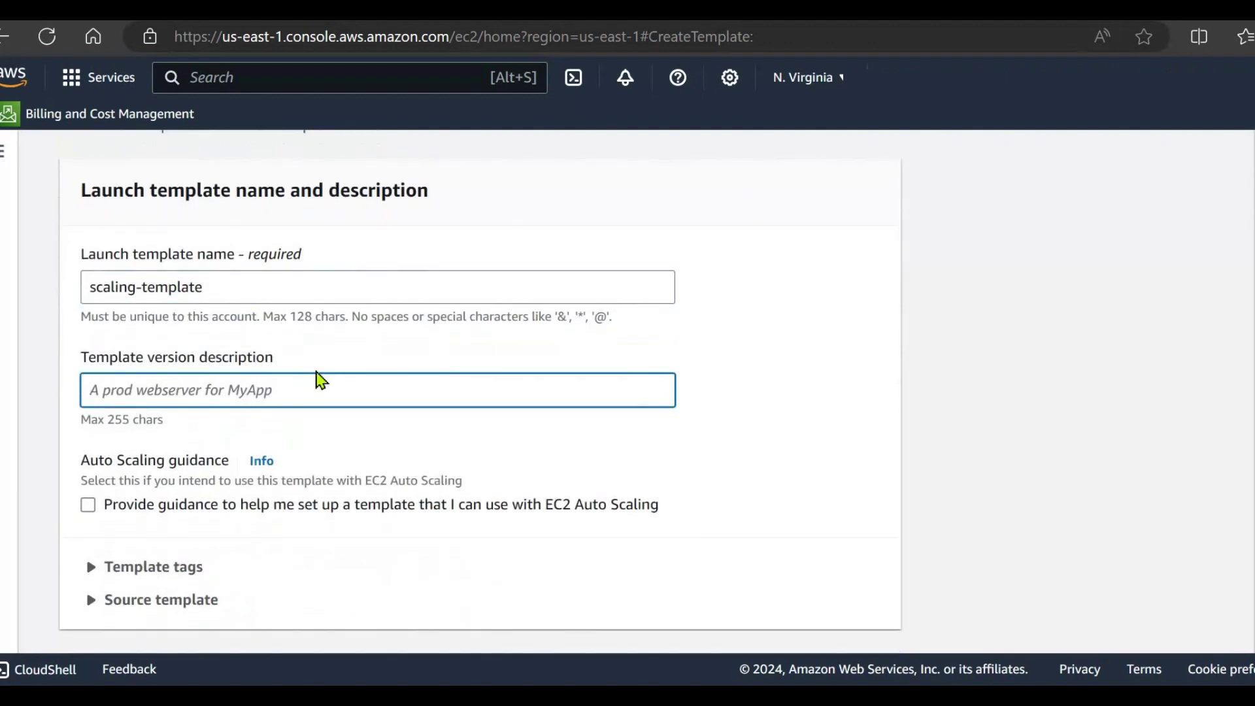
pyautogui.write('template')
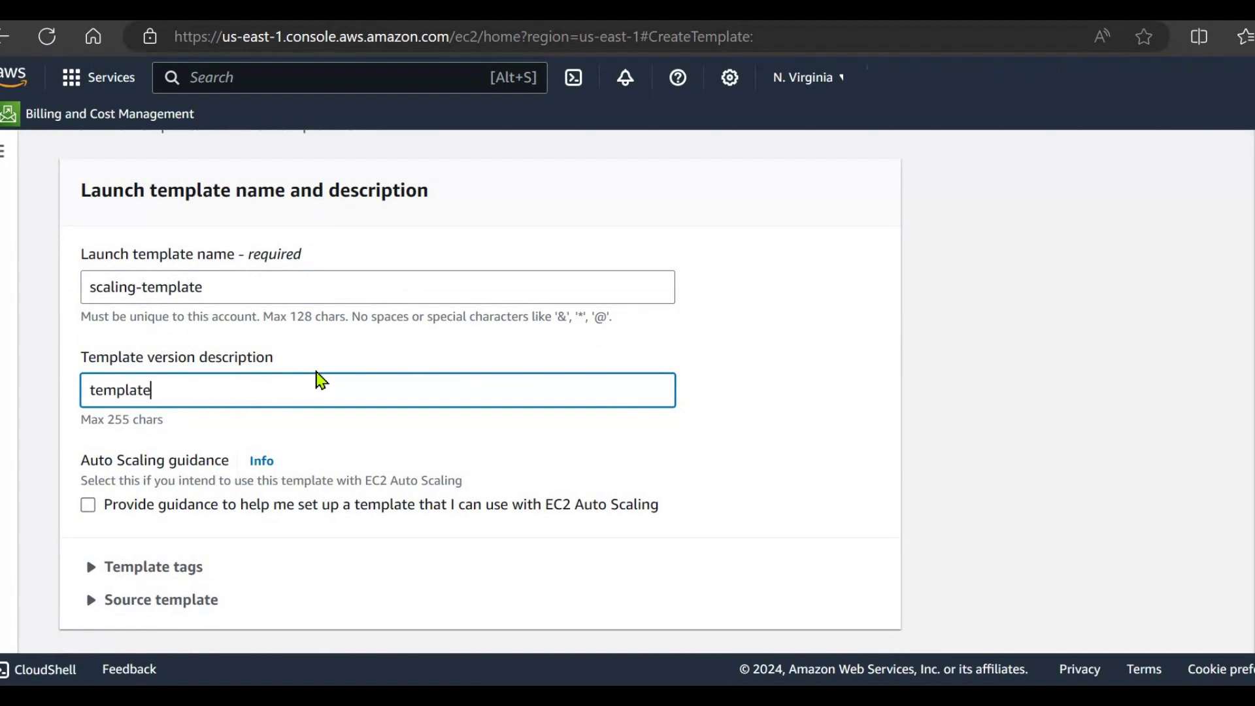
pyautogui.write(' for auto c')
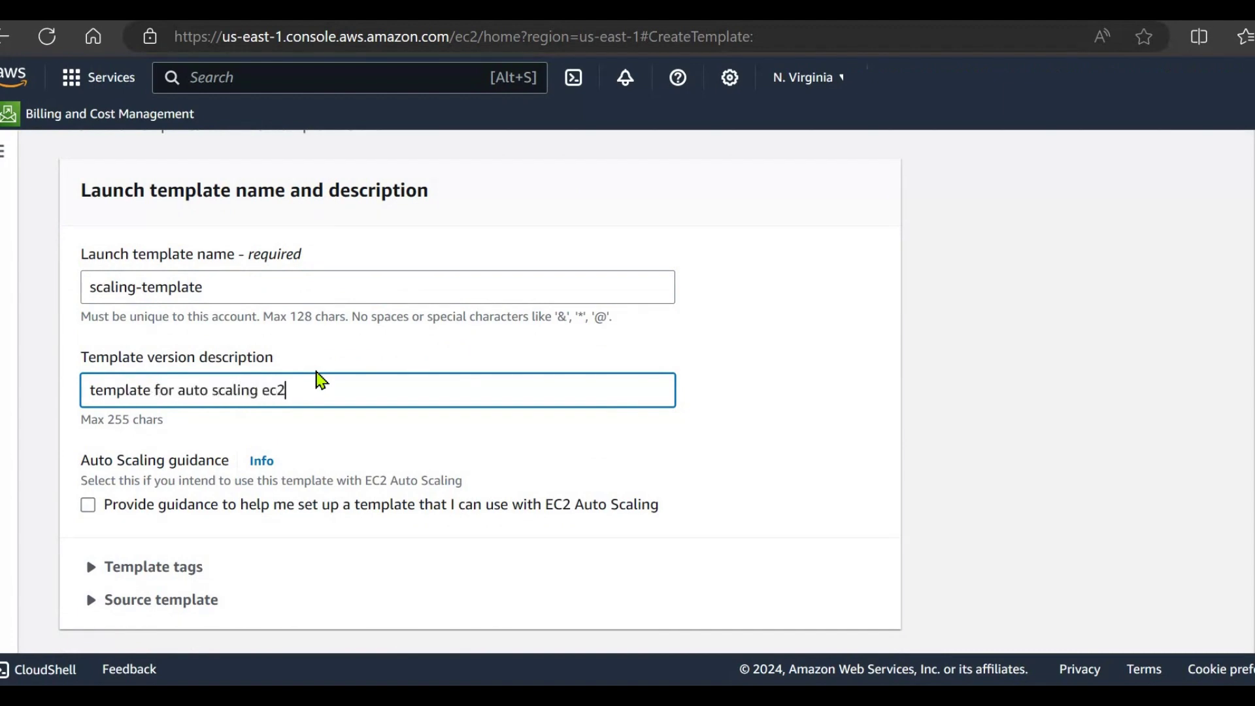
# Choose the Amazon Linux quick-start image as the template's machine image.
pyautogui.scroll(-2, 320, 379)
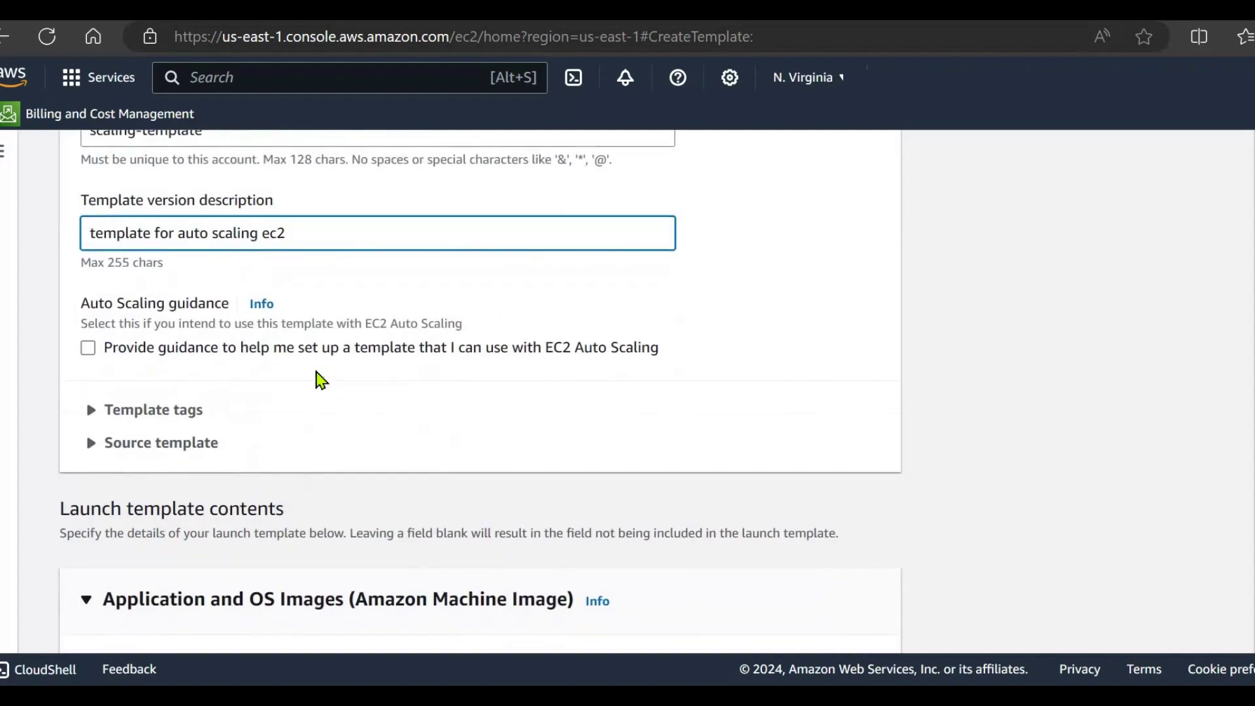
pyautogui.scroll(-5, 317, 378)
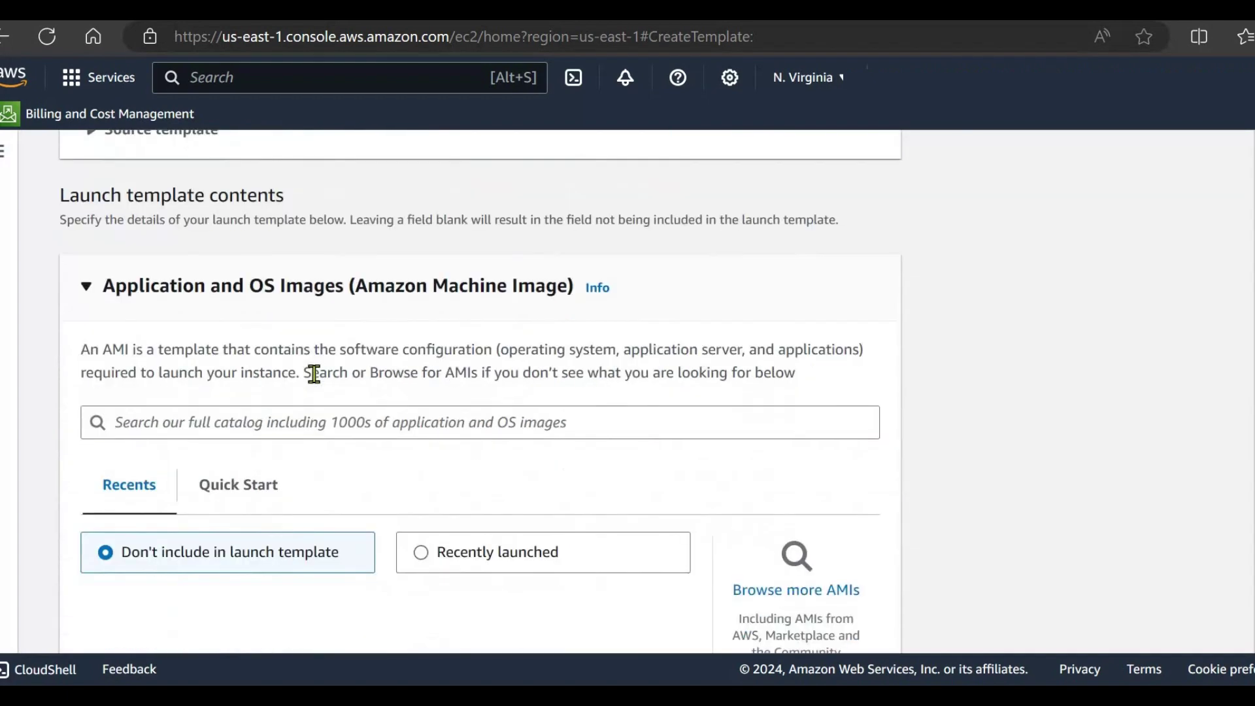
pyautogui.scroll(-2, 228, 344)
pyautogui.click(227, 343)
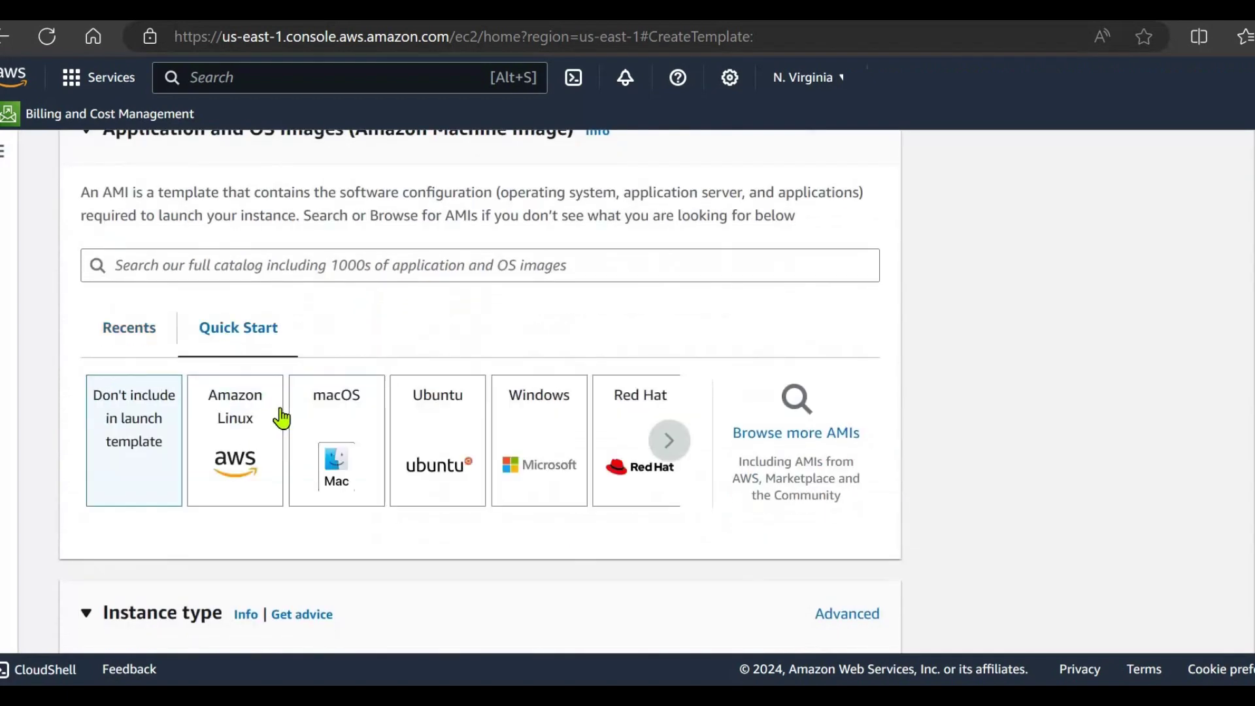
pyautogui.scroll(-1, 274, 400)
pyautogui.click(230, 376)
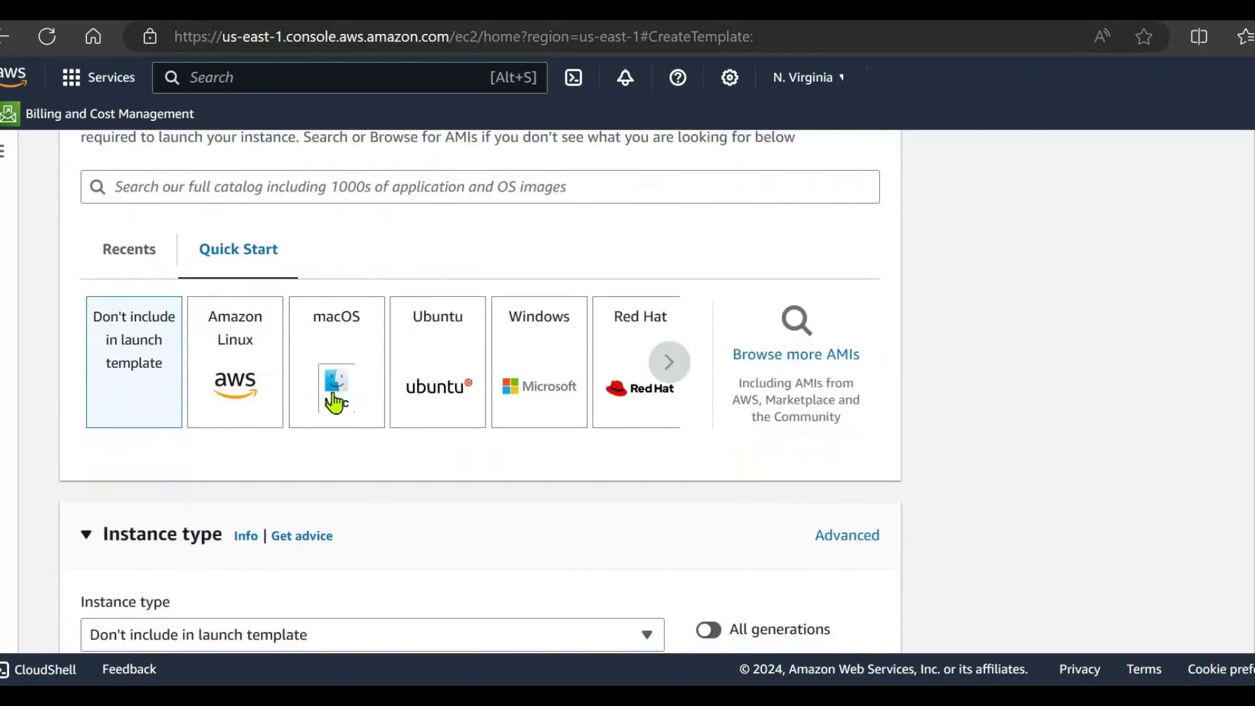
# Set the launch template's instance type to t2.micro.
pyautogui.scroll(-6, 261, 441)
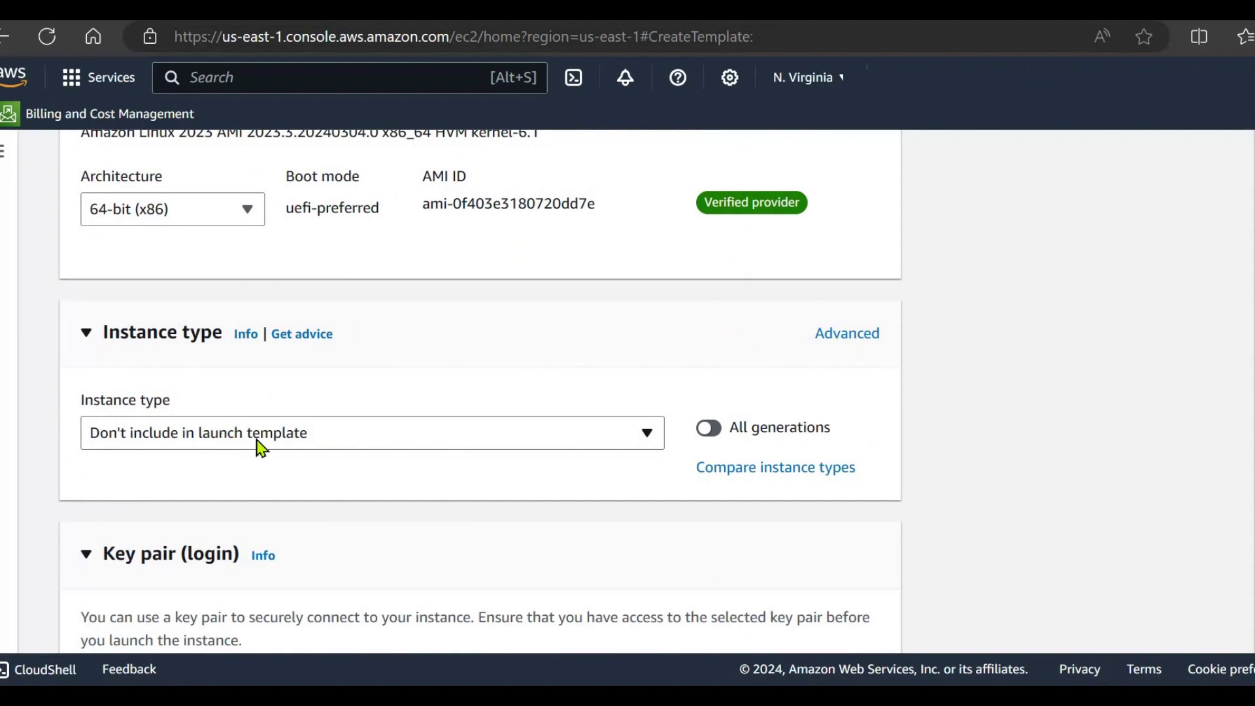
pyautogui.click(290, 436)
pyautogui.scroll(-1, 366, 339)
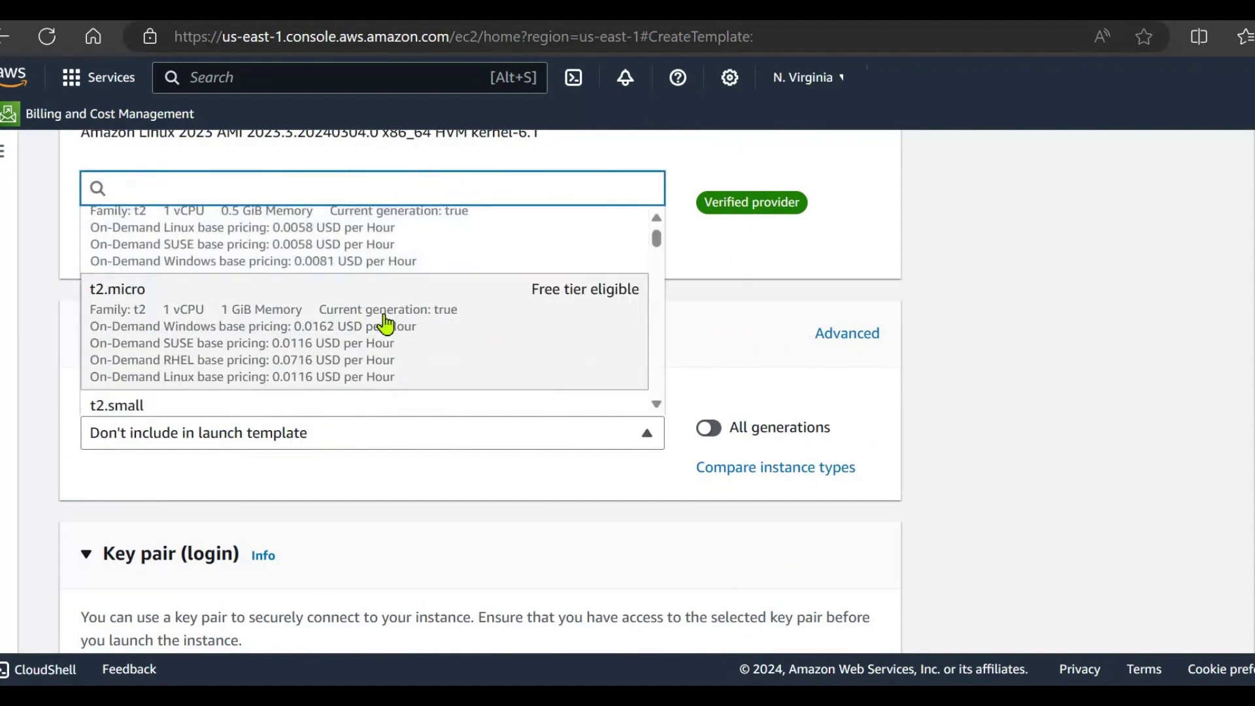
pyautogui.click(414, 468)
# Select the existing key pair 2-march4 for logging in to the instances.
pyautogui.scroll(-5, 441, 491)
pyautogui.click(272, 412)
pyautogui.scroll(-1, 185, 560)
pyautogui.click(180, 570)
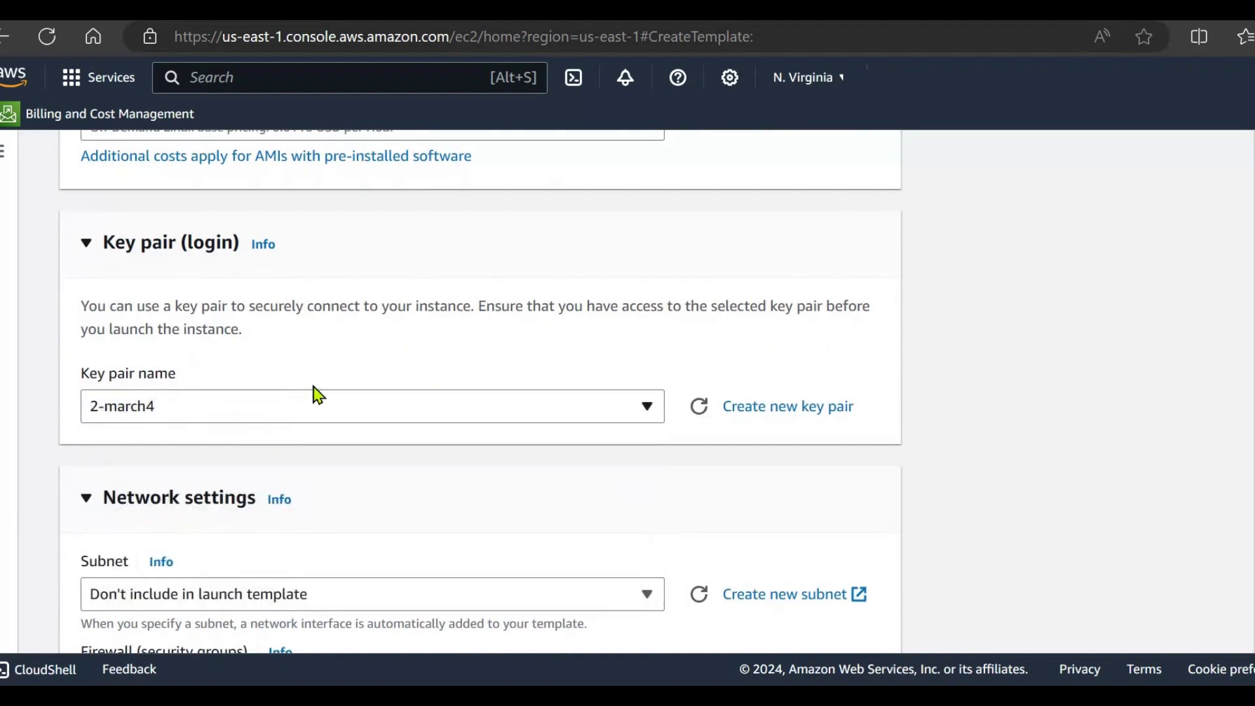
# Choose to create a new security group in the network settings and name it template-SG.
pyautogui.scroll(-3, 316, 395)
pyautogui.scroll(-2, 197, 363)
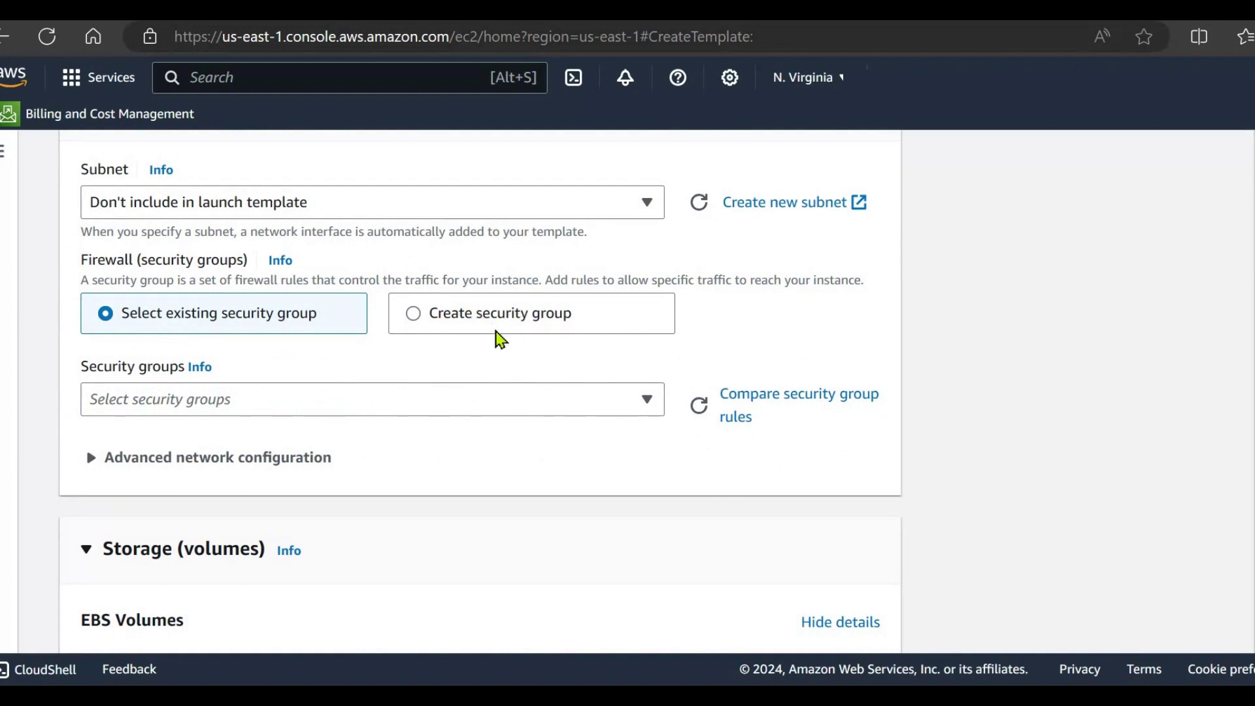
pyautogui.click(420, 325)
pyautogui.scroll(-1, 384, 364)
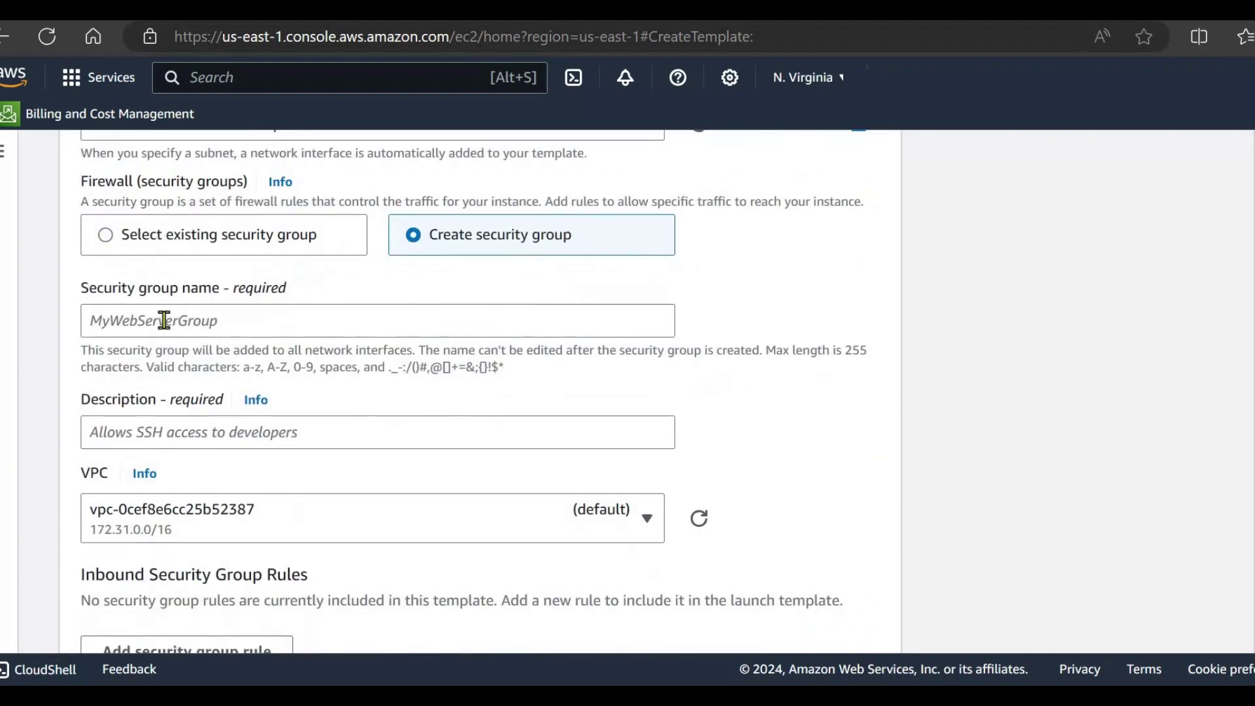
pyautogui.click(164, 320)
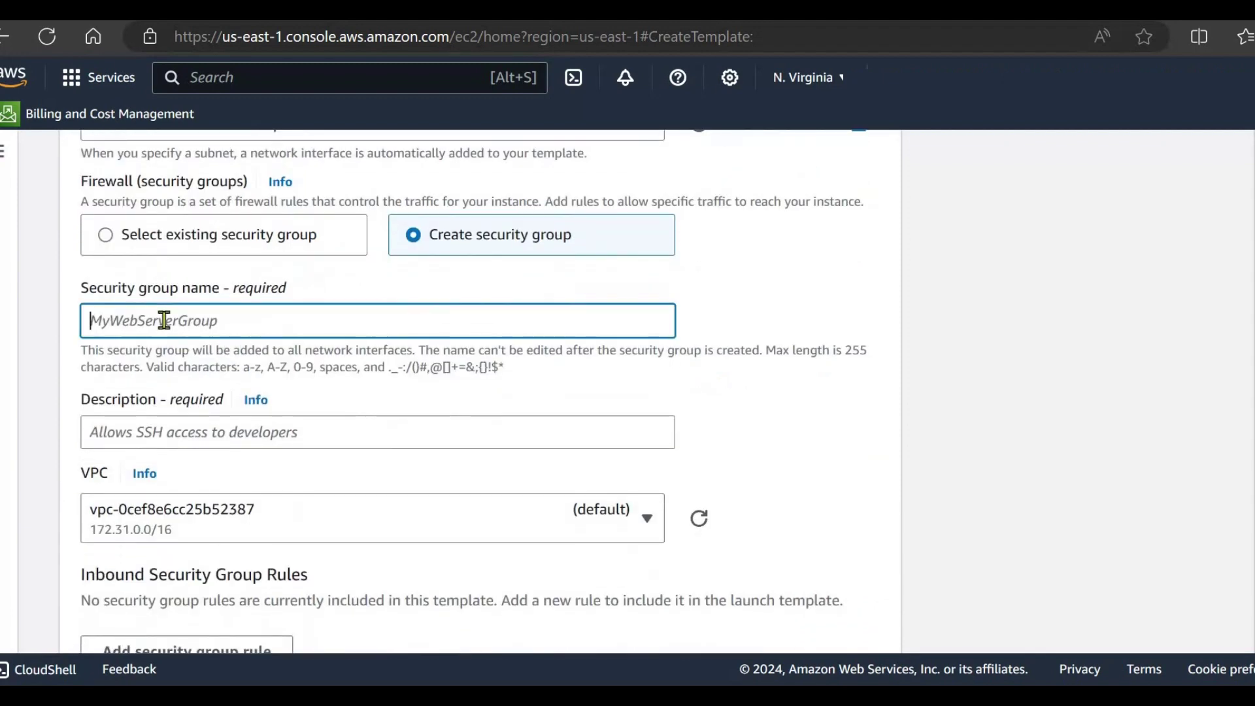
pyautogui.write('template-SG')
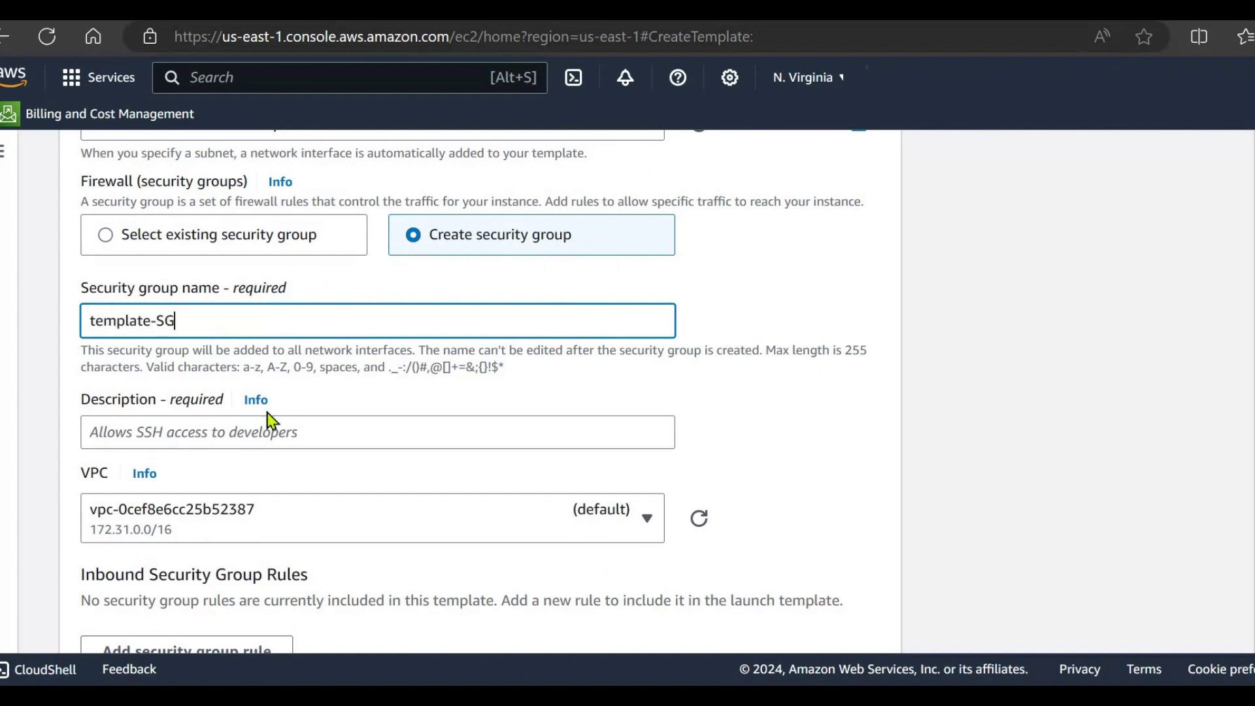
# Enter "auto scaling SG" as the new security group's description.
pyautogui.scroll(-1, 262, 418)
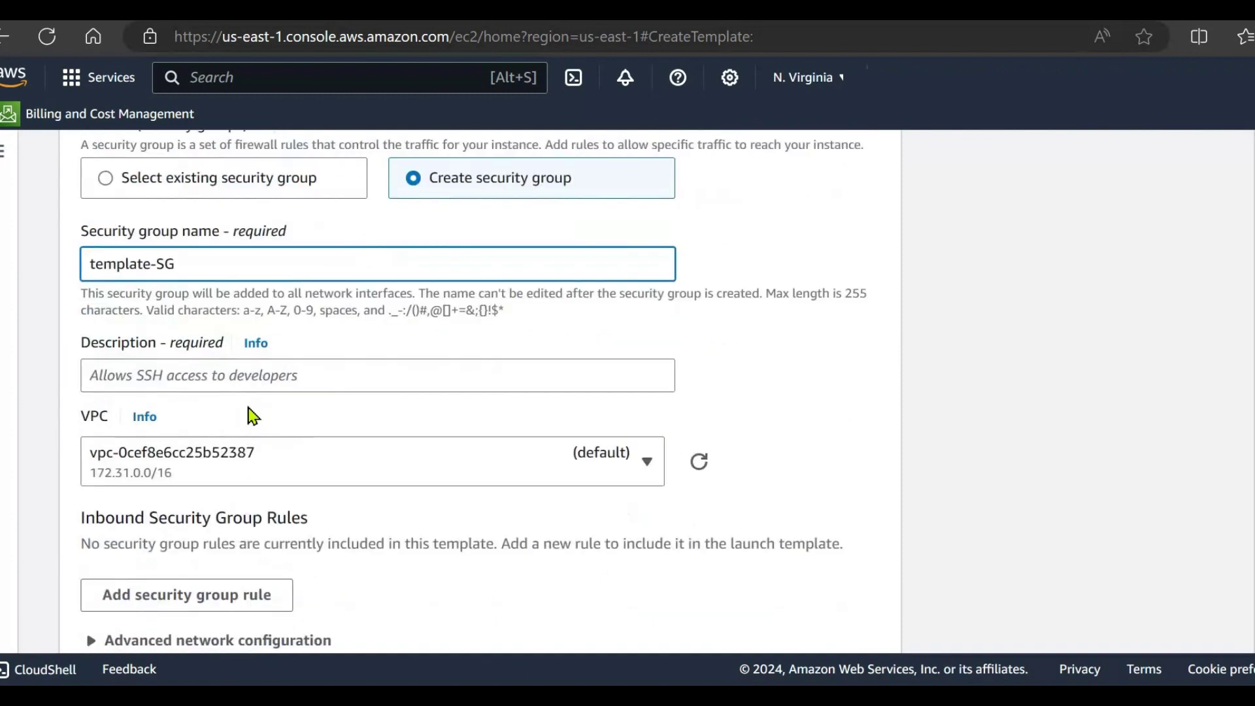
pyautogui.press('Tab')
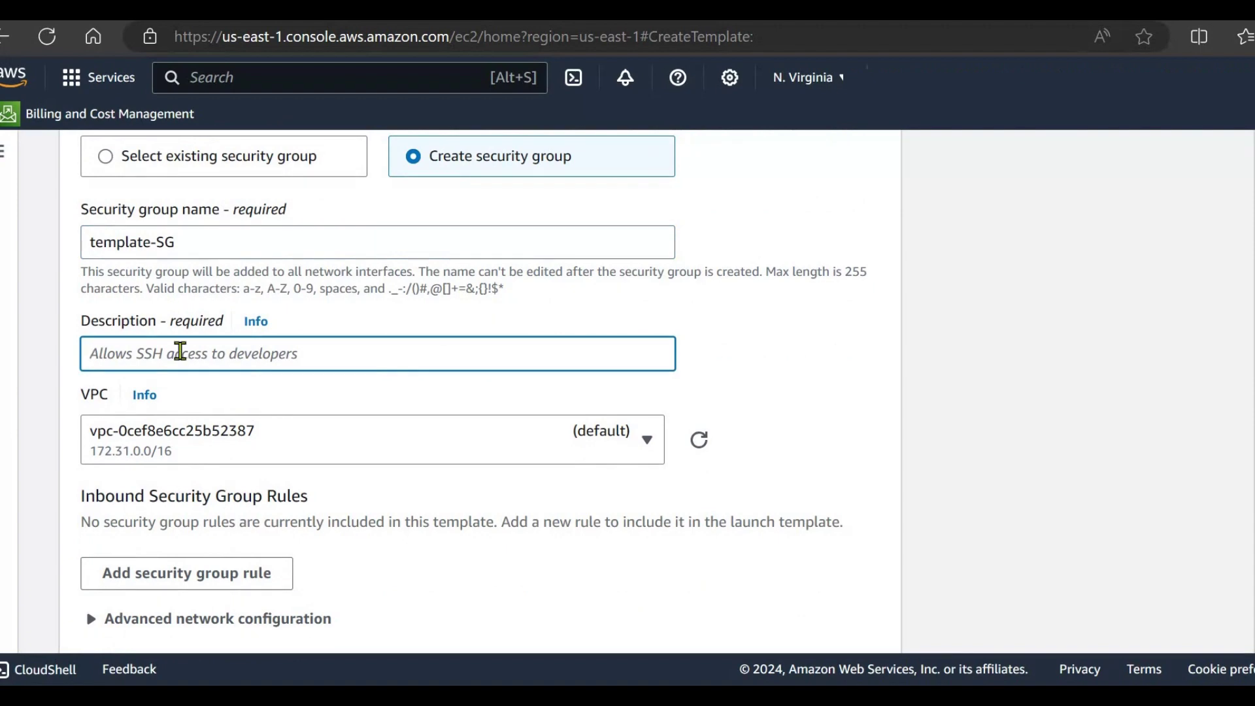
pyautogui.write('auti scaling SG')
pyautogui.click(115, 353)
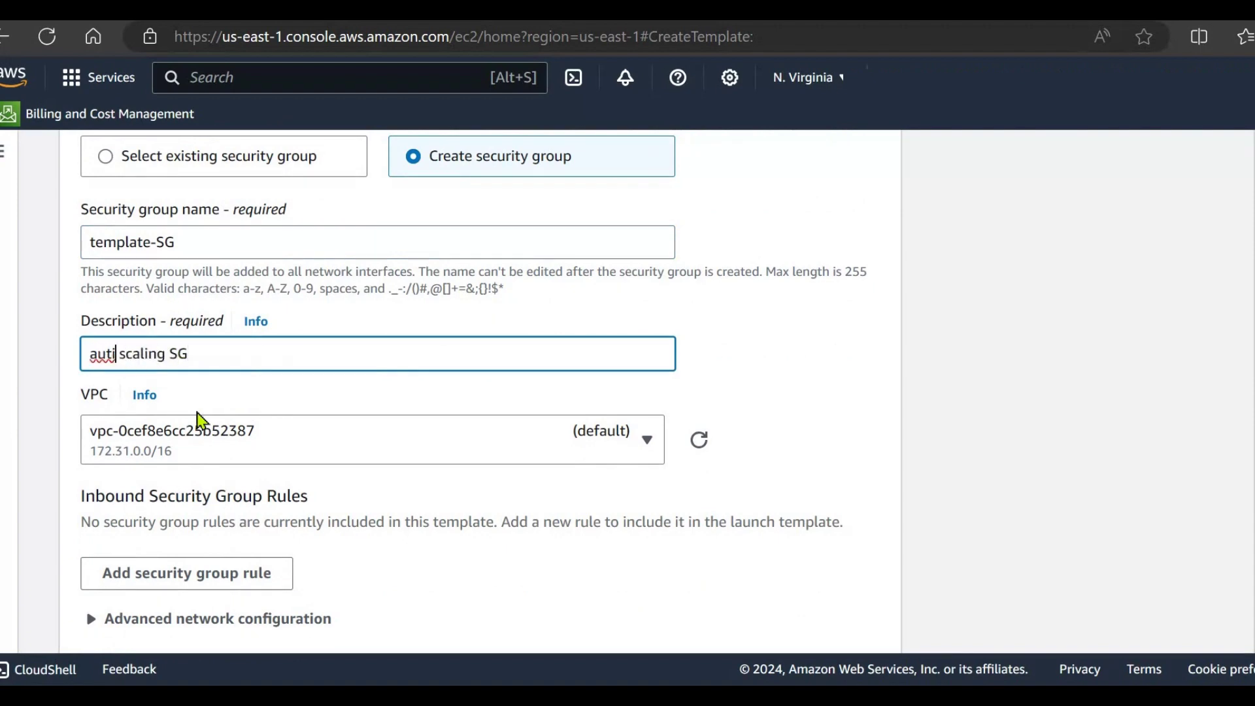
pyautogui.press('BackSpace')
pyautogui.write('o')
# Add an inbound security group rule of type ssh with the source 0.0.0.0/0.
pyautogui.scroll(-1, 202, 418)
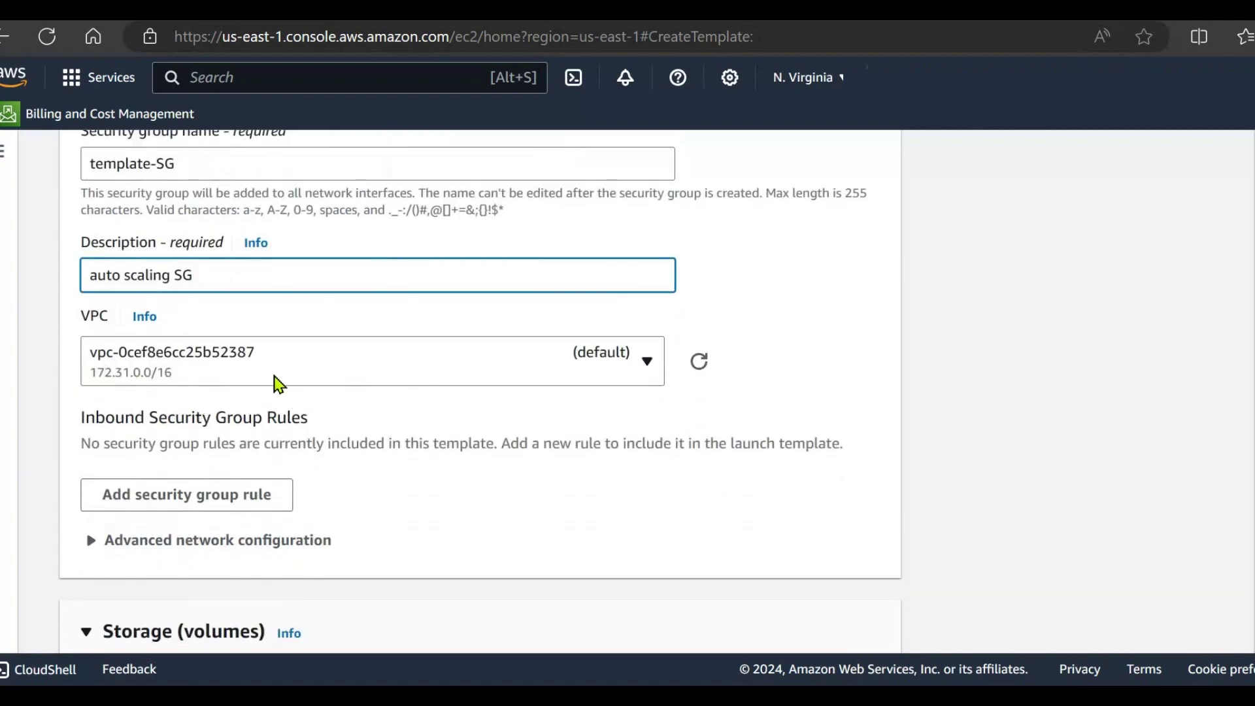
pyautogui.scroll(-1, 230, 400)
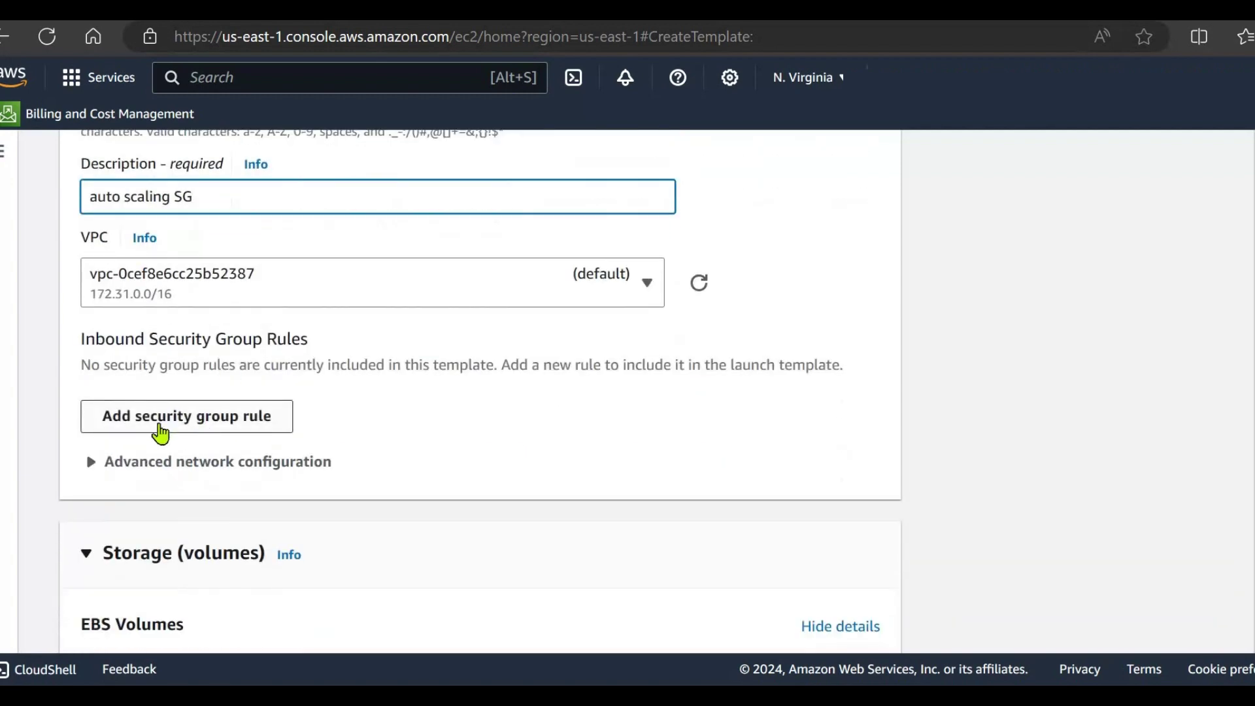
pyautogui.click(160, 421)
pyautogui.scroll(-1, 271, 451)
pyautogui.click(246, 386)
pyautogui.scroll(-1, 211, 508)
pyautogui.scroll(-3, 202, 512)
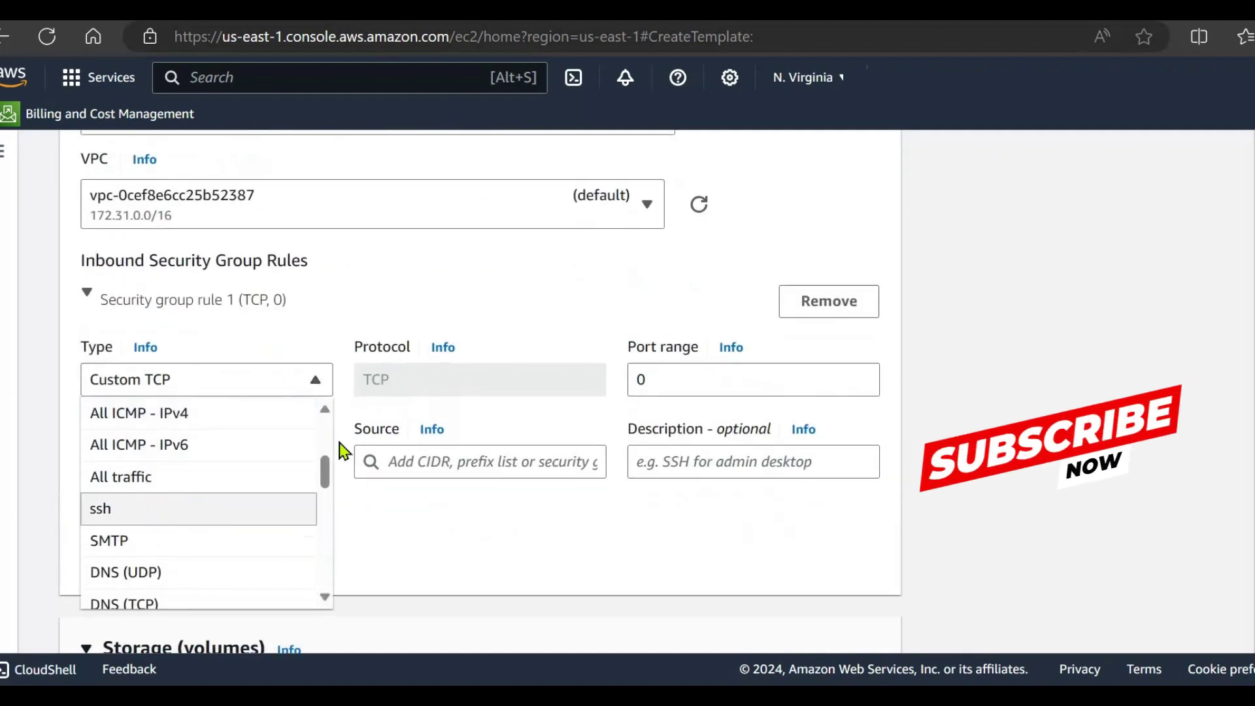
pyautogui.click(196, 503)
pyautogui.click(445, 462)
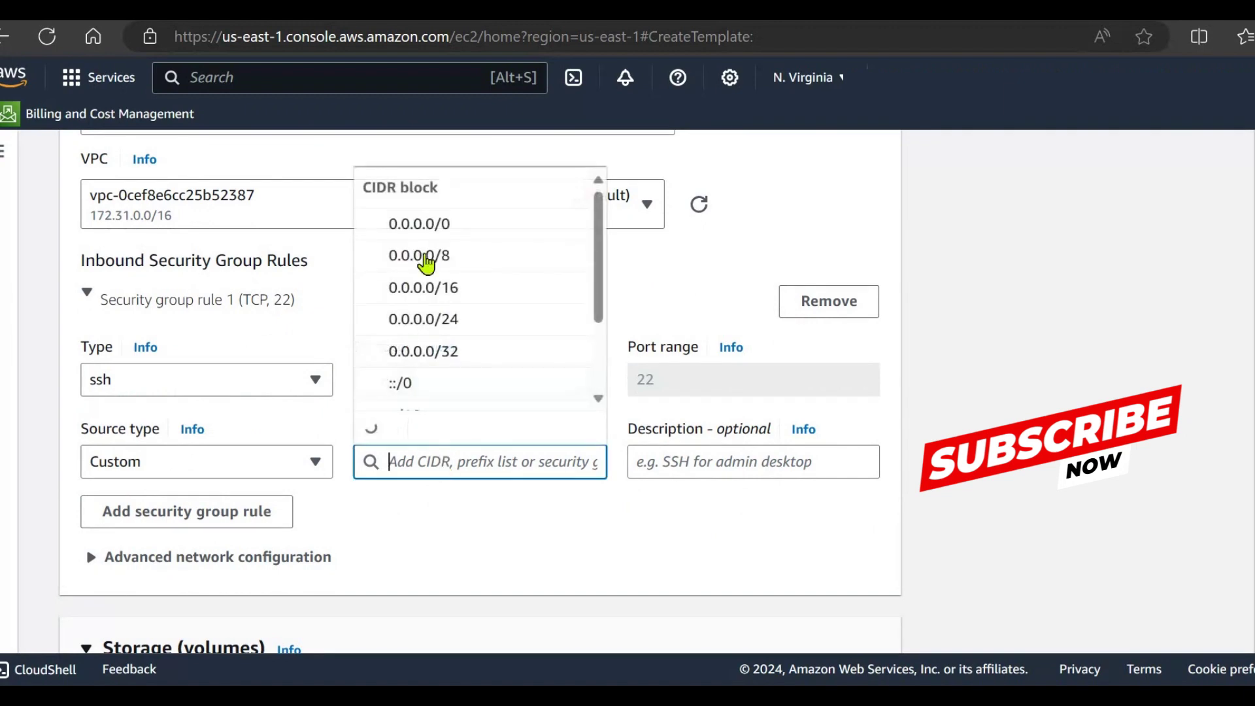
pyautogui.click(420, 223)
# Review the remaining template sections and create the launch template.
pyautogui.scroll(-8, 509, 510)
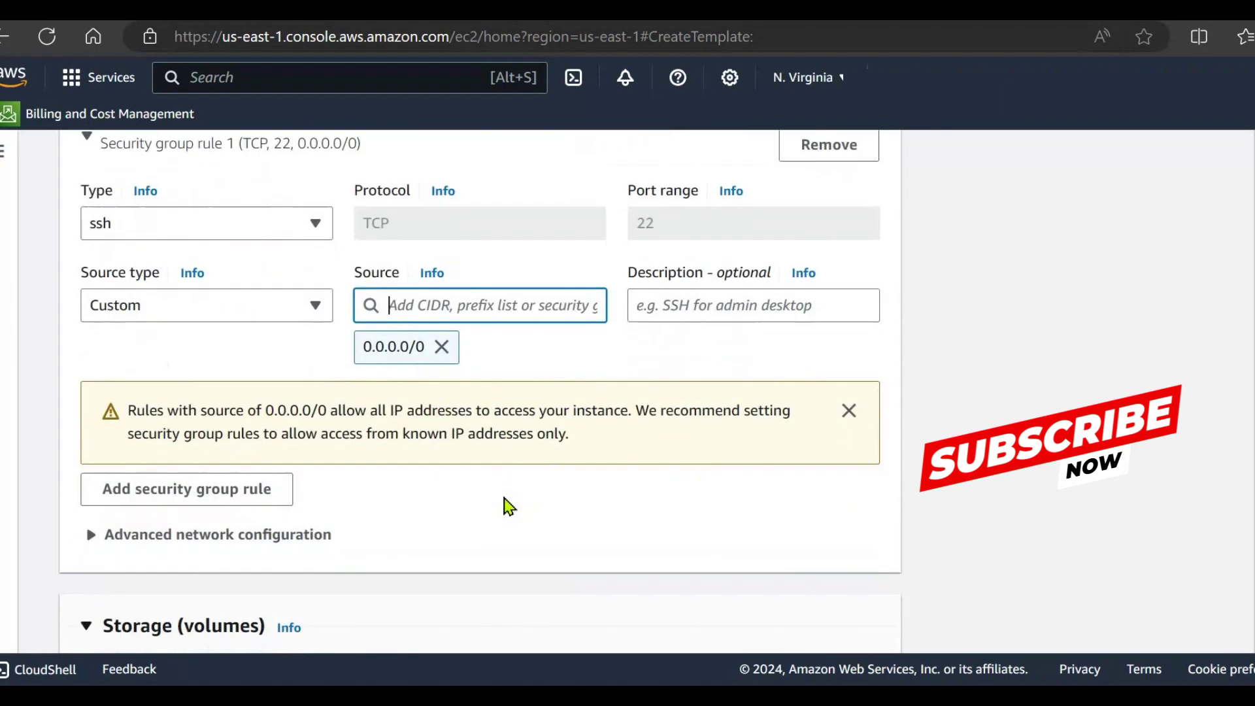
pyautogui.scroll(-10, 394, 406)
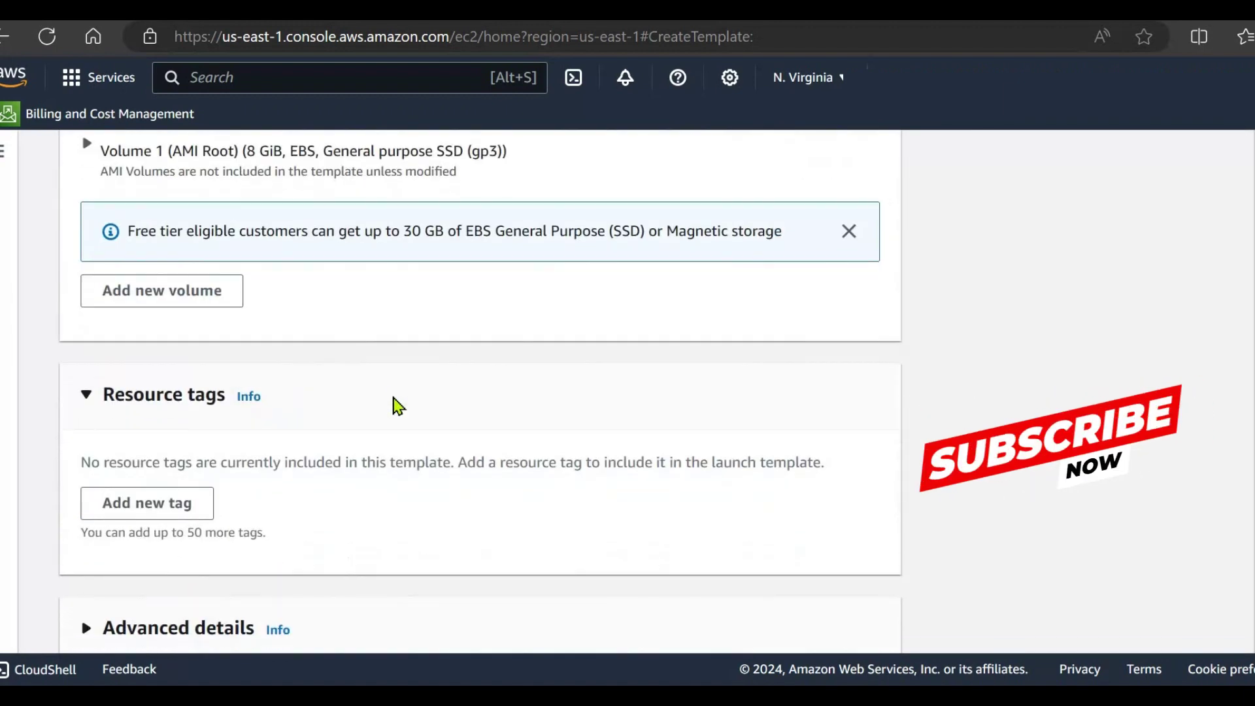
pyautogui.scroll(5, 366, 409)
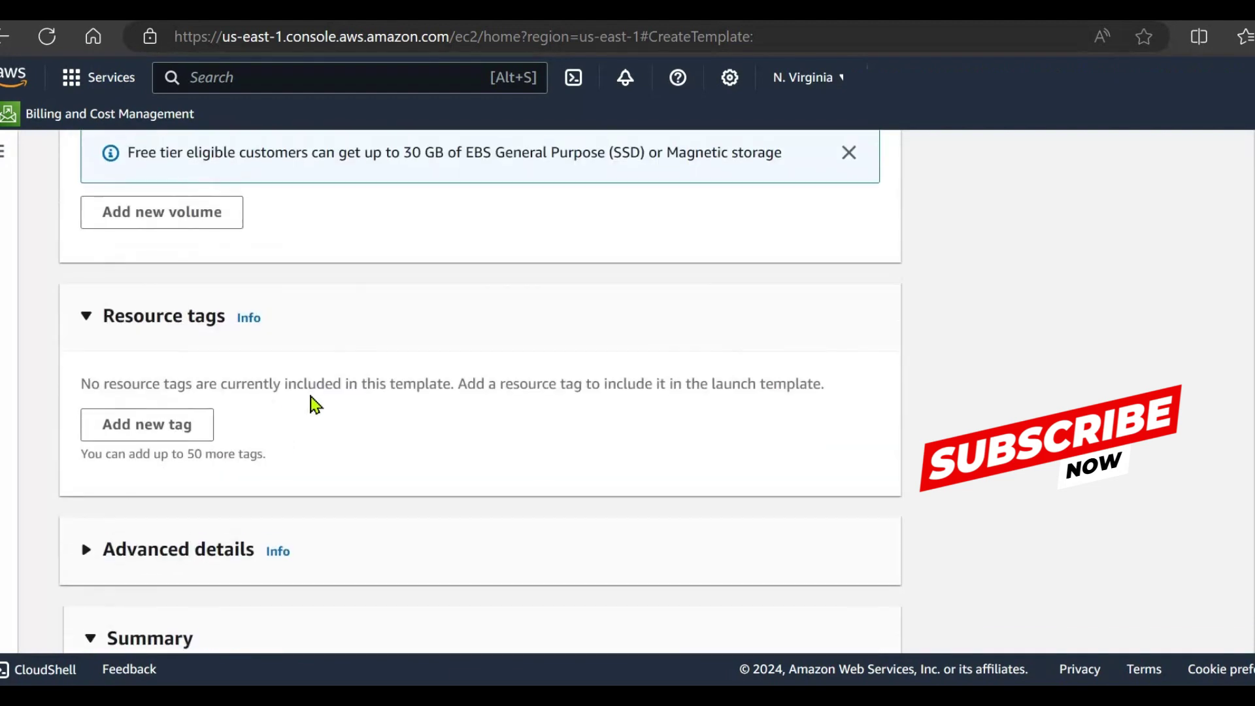
pyautogui.scroll(3, 385, 474)
pyautogui.scroll(-6, 380, 472)
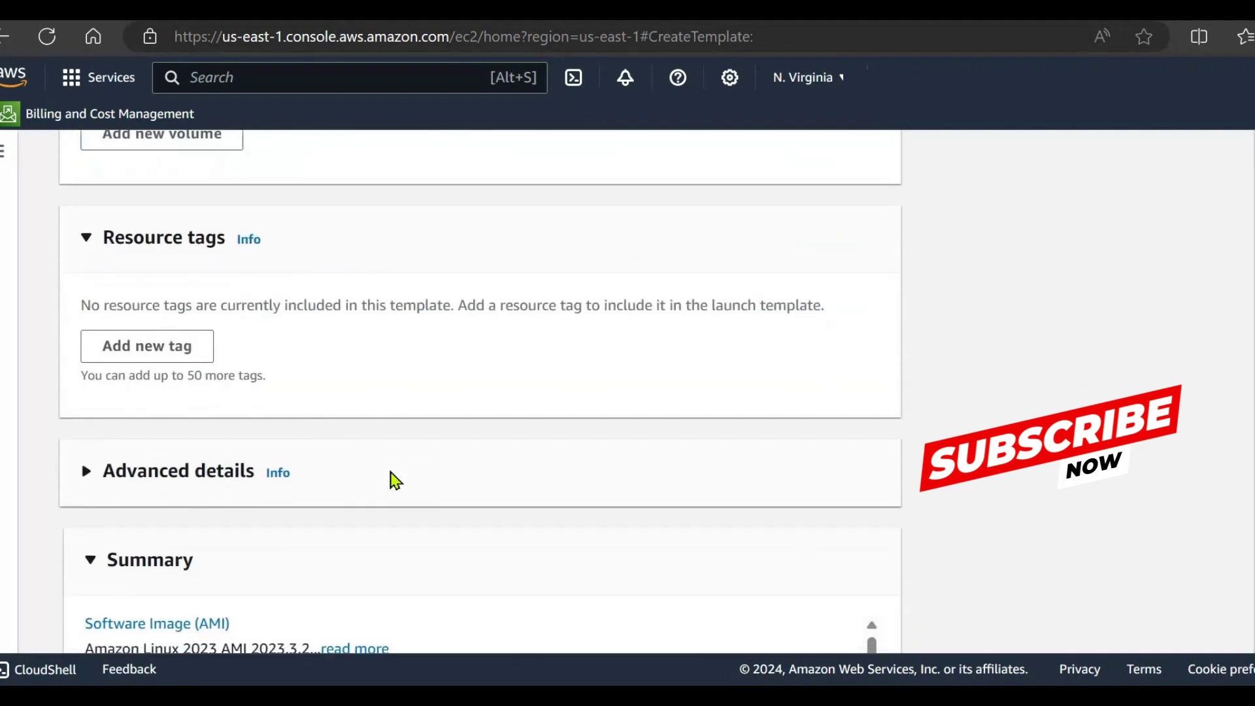
pyautogui.scroll(-1, 320, 356)
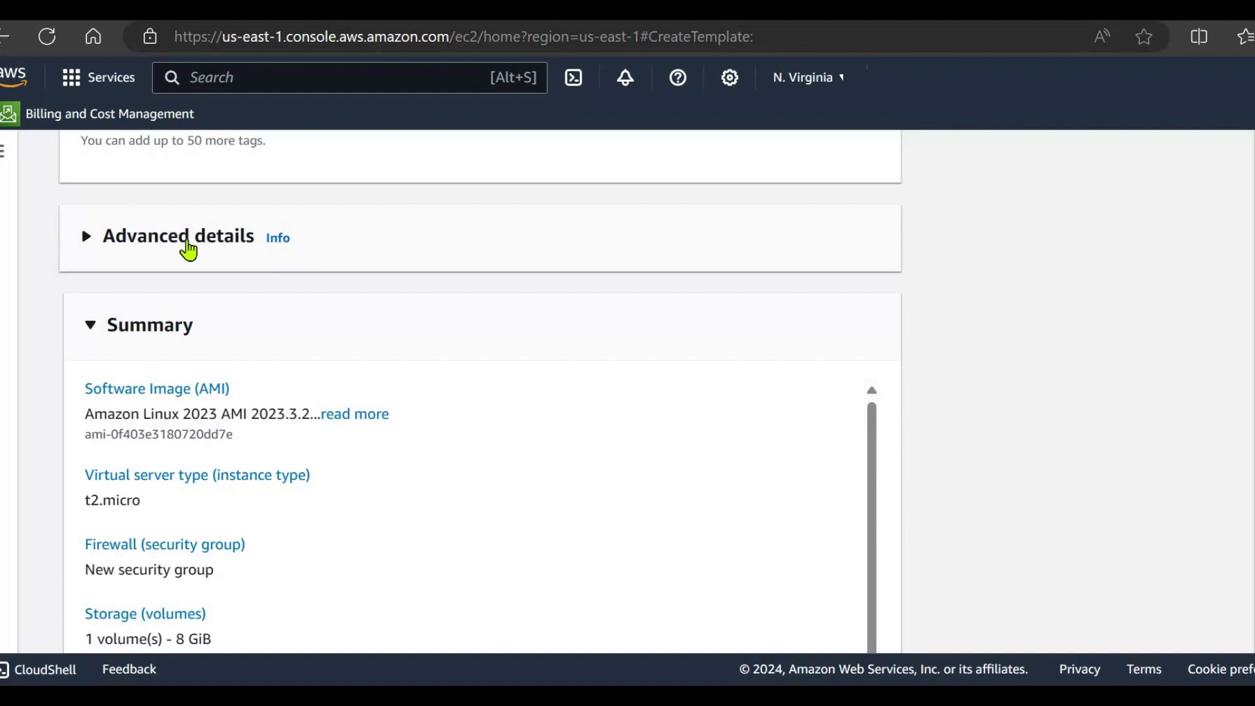
pyautogui.scroll(-3, 340, 346)
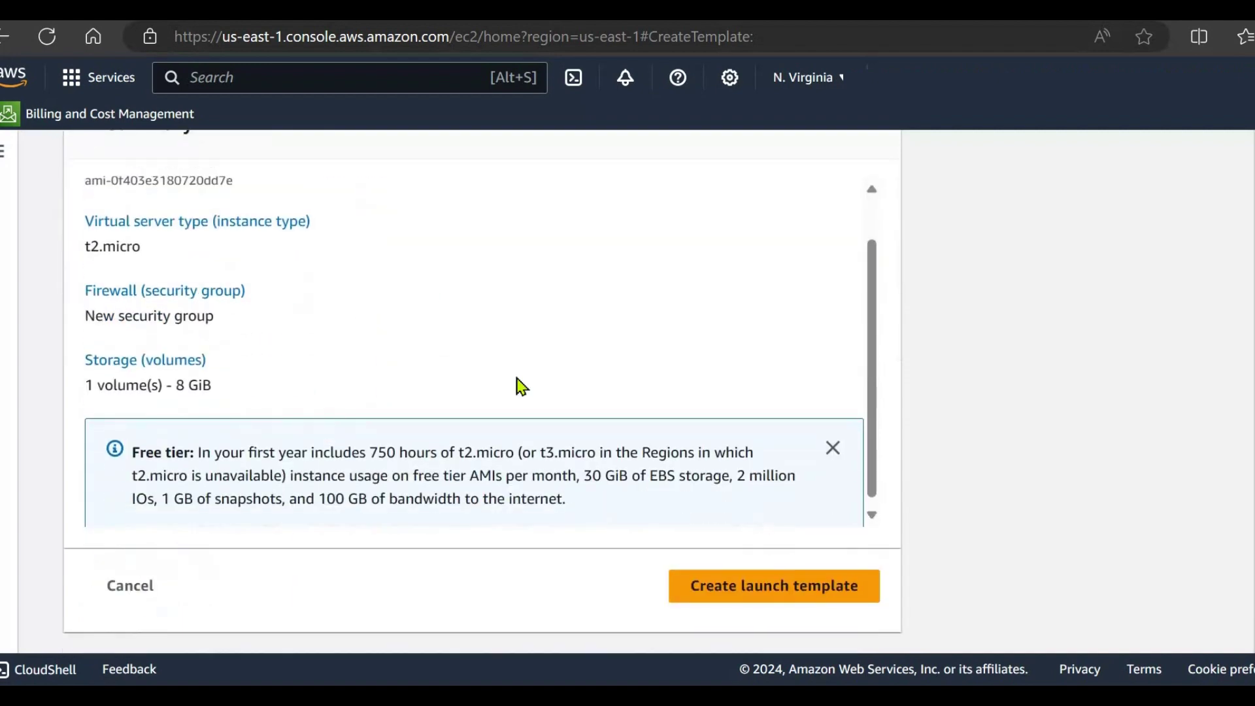
pyautogui.click(722, 601)
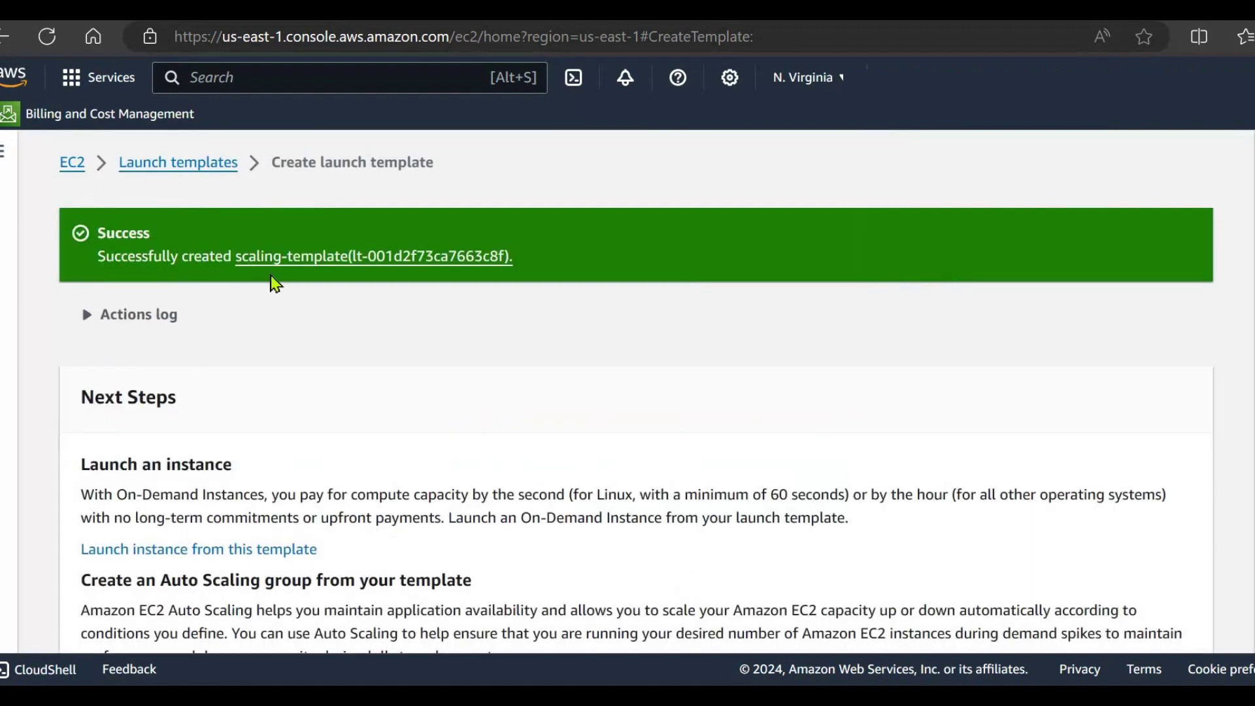
# Open the list of launch templates and check the new template's versions and creation time.
pyautogui.scroll(-5, 481, 356)
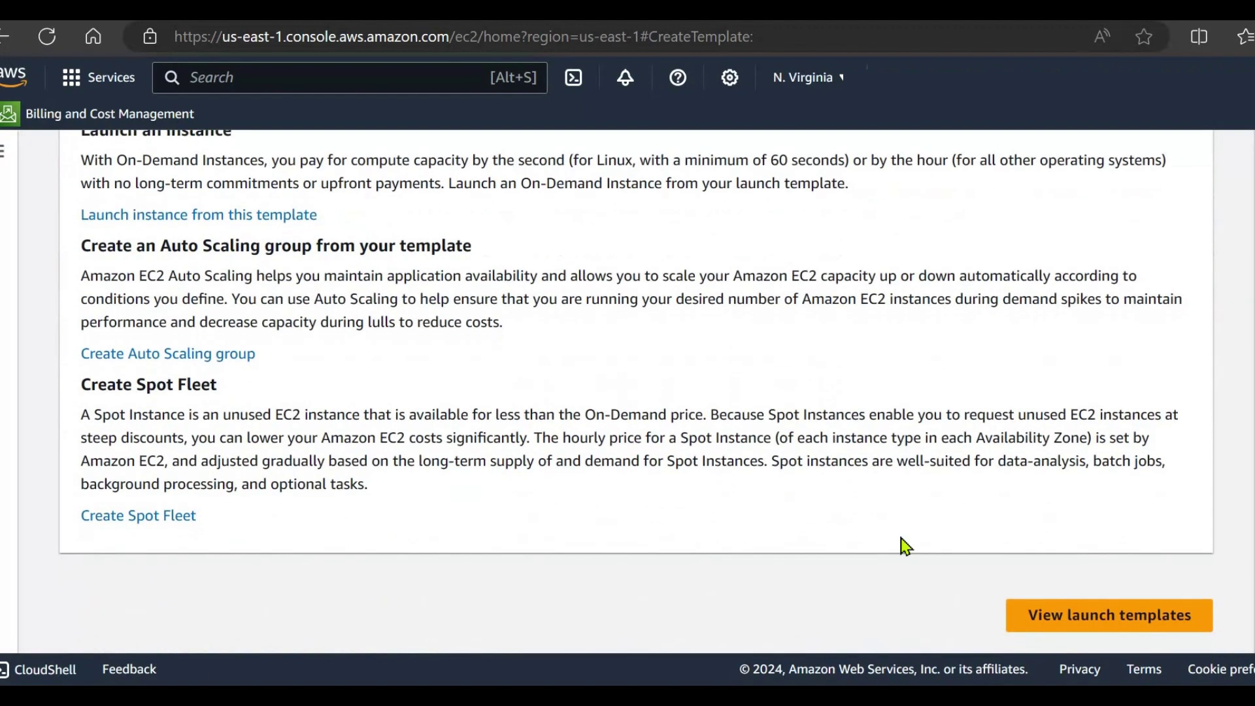
pyautogui.click(1066, 615)
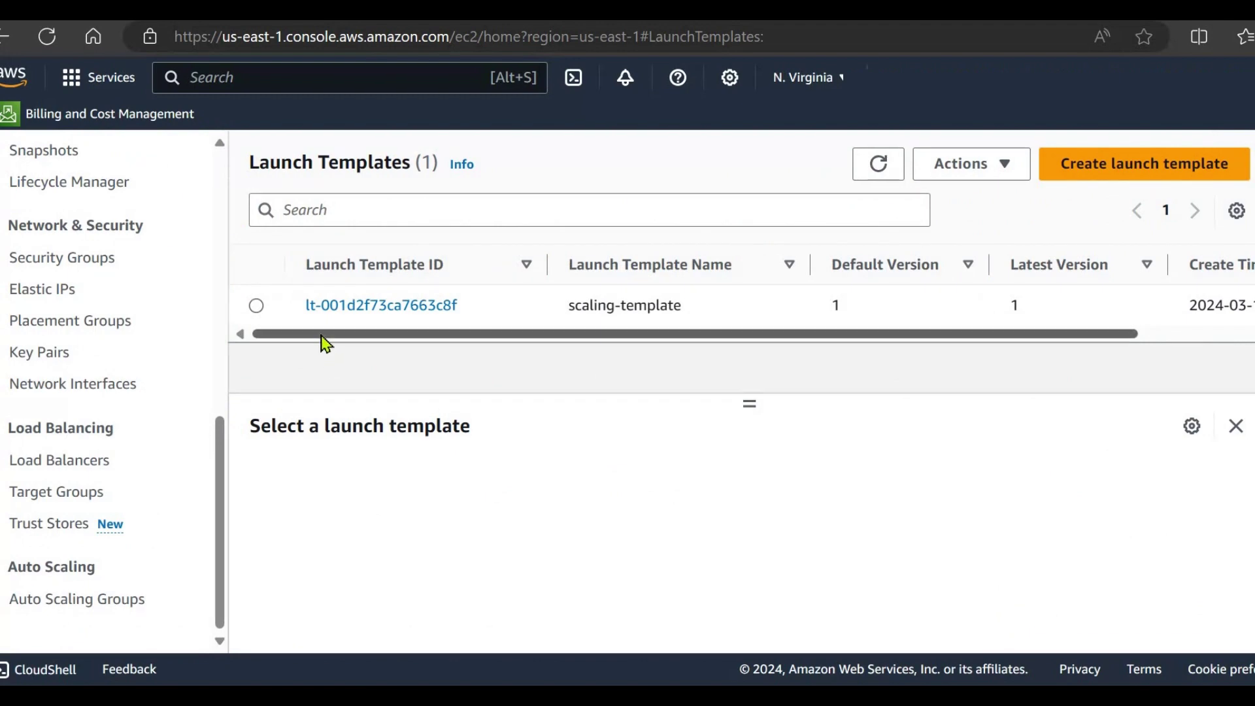
pyautogui.moveTo(356, 339); pyautogui.dragTo(495, 343)
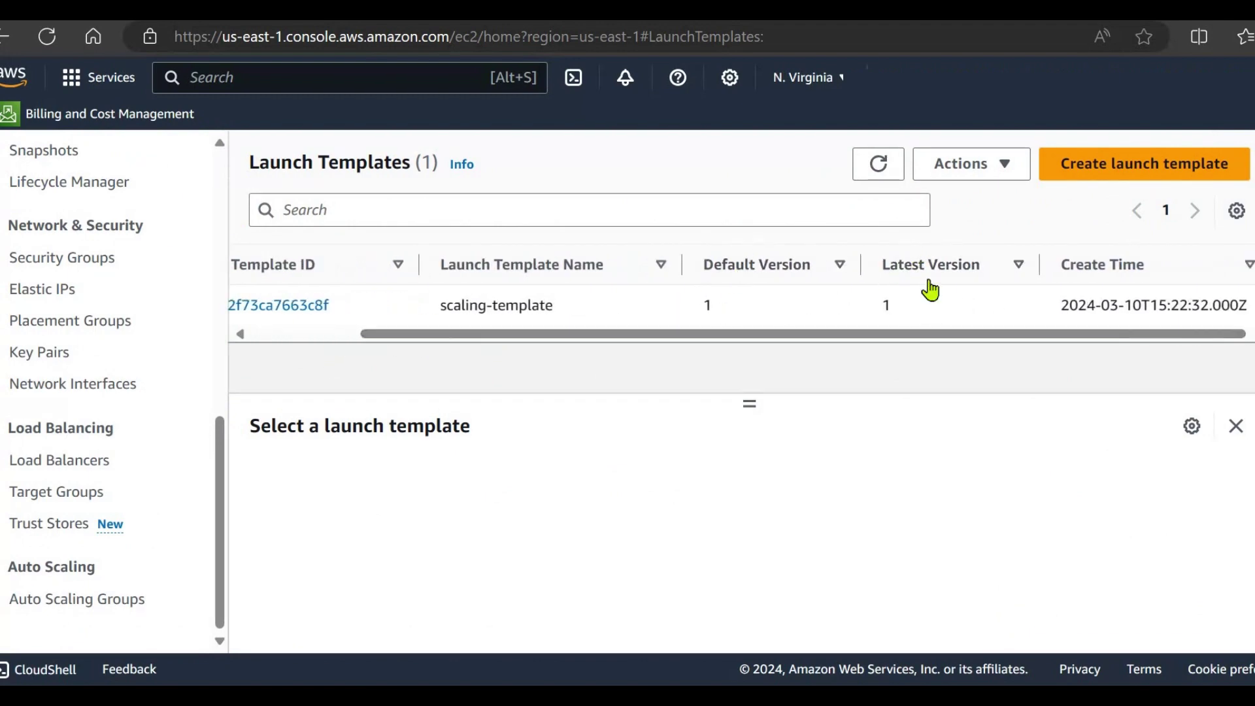
pyautogui.moveTo(902, 334); pyautogui.dragTo(771, 339)
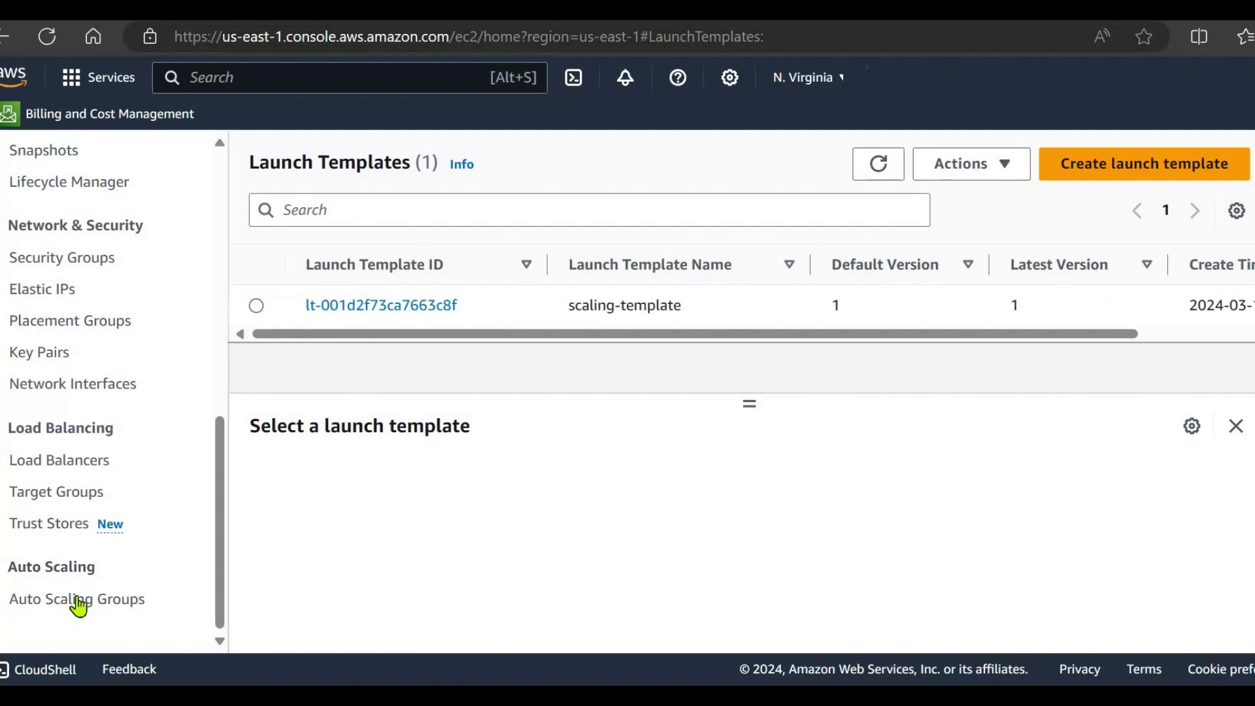
# Go to the EC2 Auto Scaling Groups page and start creating a new Auto Scaling group.
pyautogui.scroll(10, 124, 413)
pyautogui.scroll(-5, 125, 418)
pyautogui.scroll(5, 115, 432)
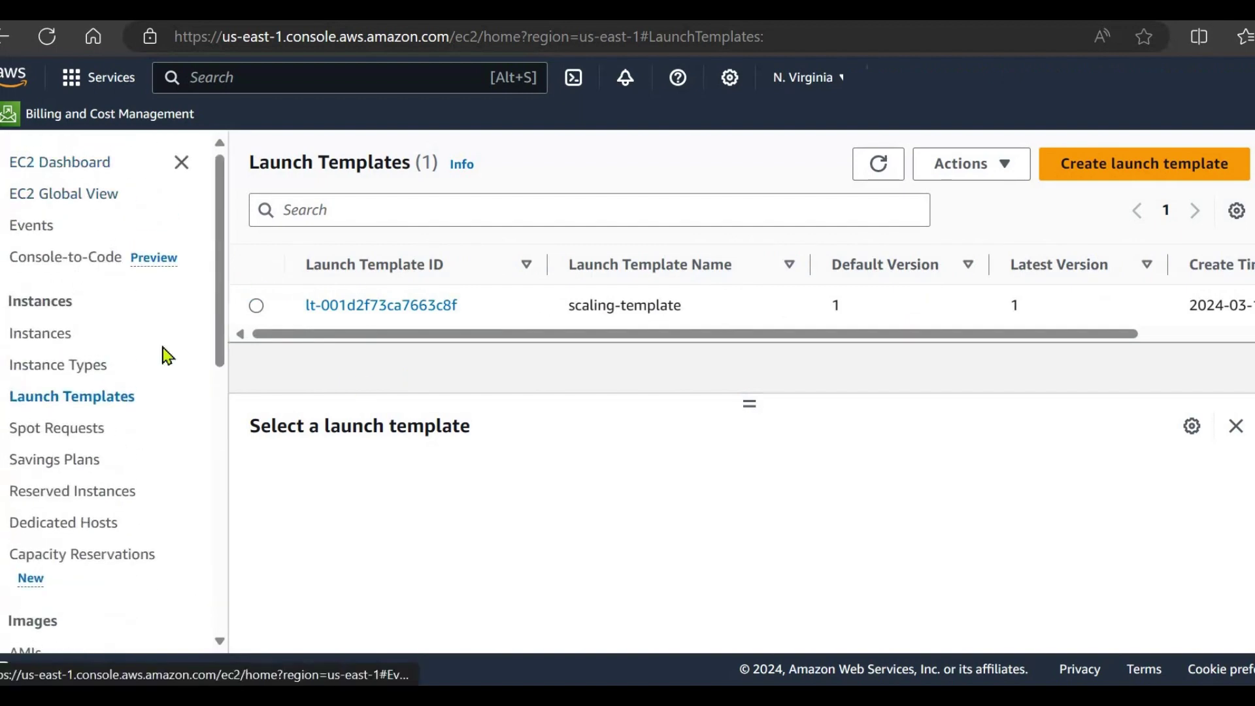
pyautogui.scroll(-6, 41, 414)
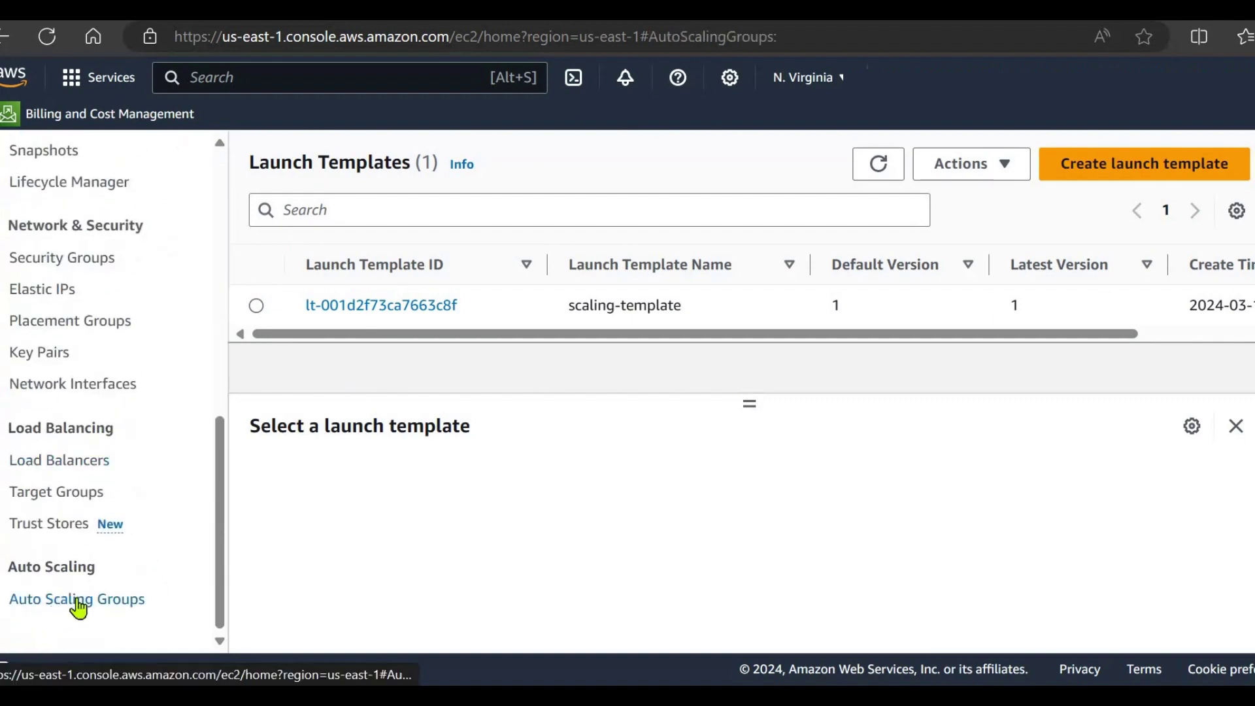
pyautogui.click(63, 606)
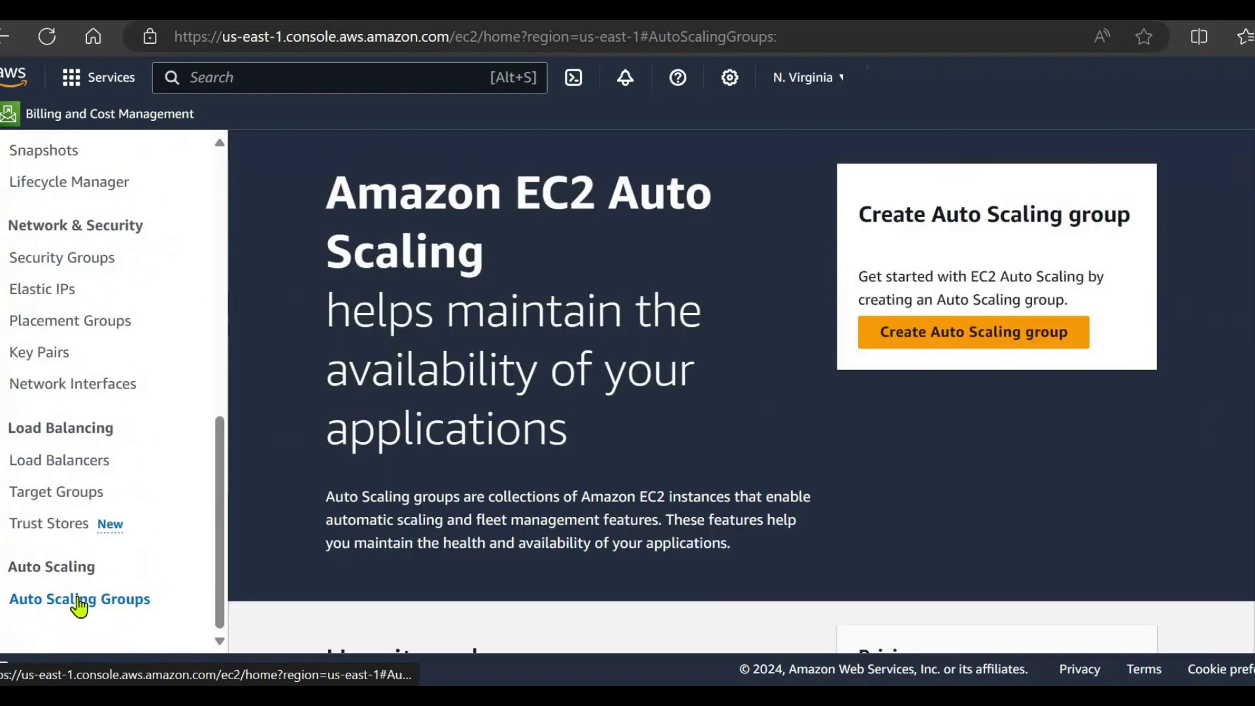
pyautogui.click(974, 333)
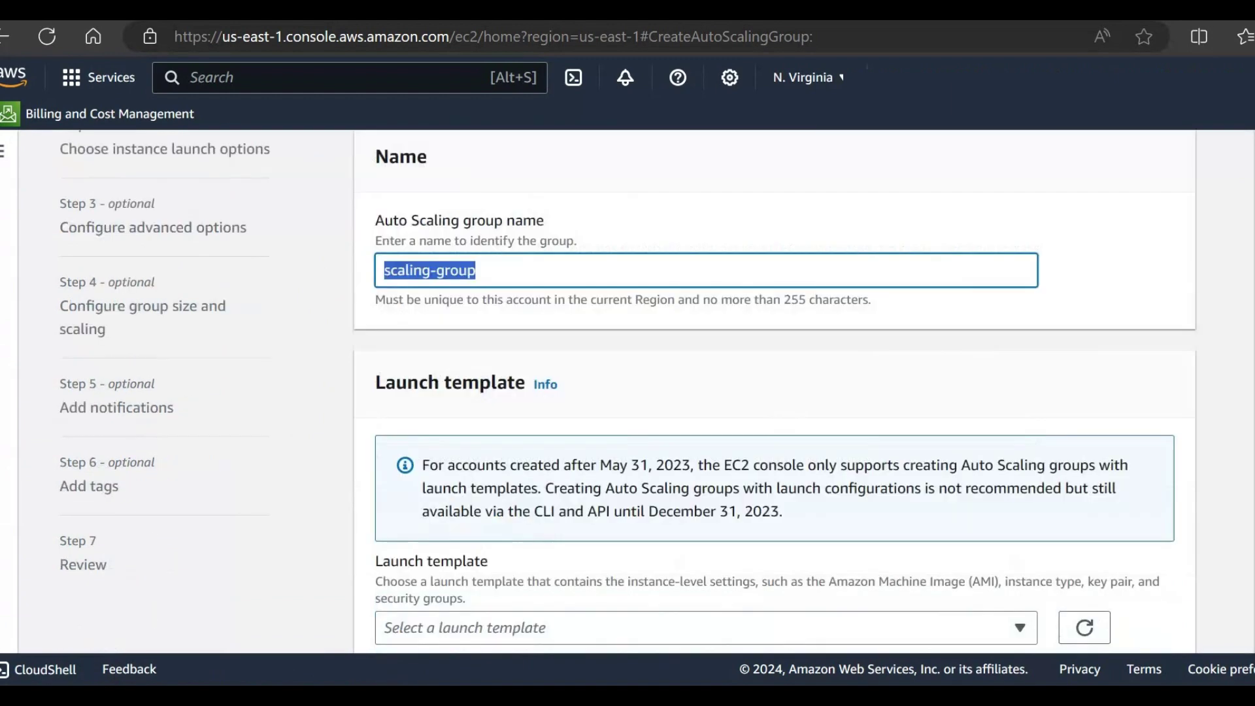
# Name the Auto Scaling group scaling-group and choose scaling-template as its launch template.
pyautogui.press('BackSpace')
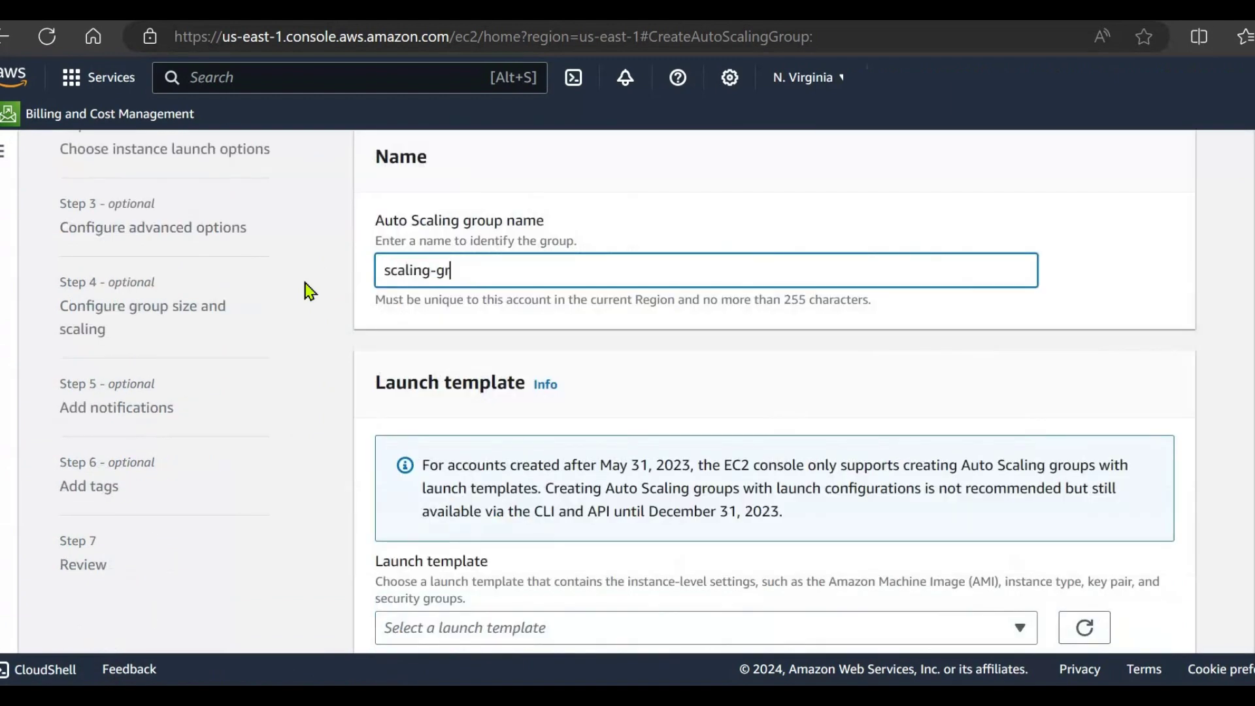
pyautogui.write('scaling-group')
pyautogui.scroll(-2, 453, 448)
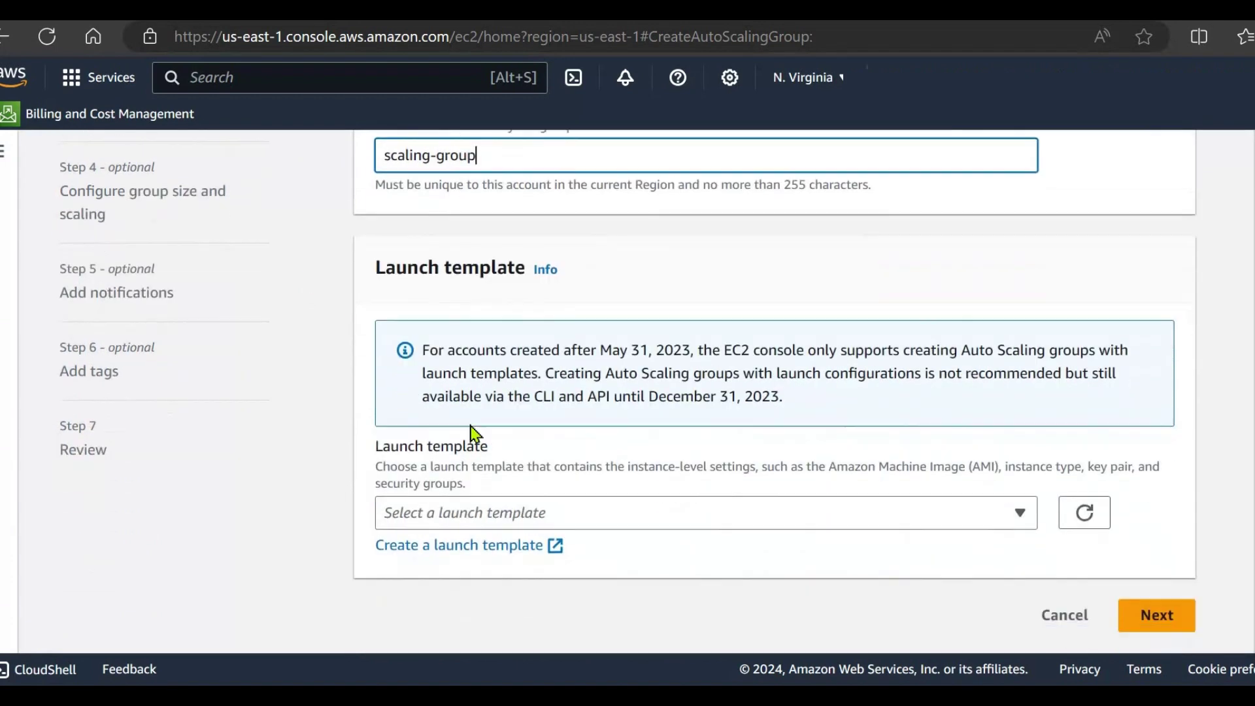
pyautogui.click(502, 520)
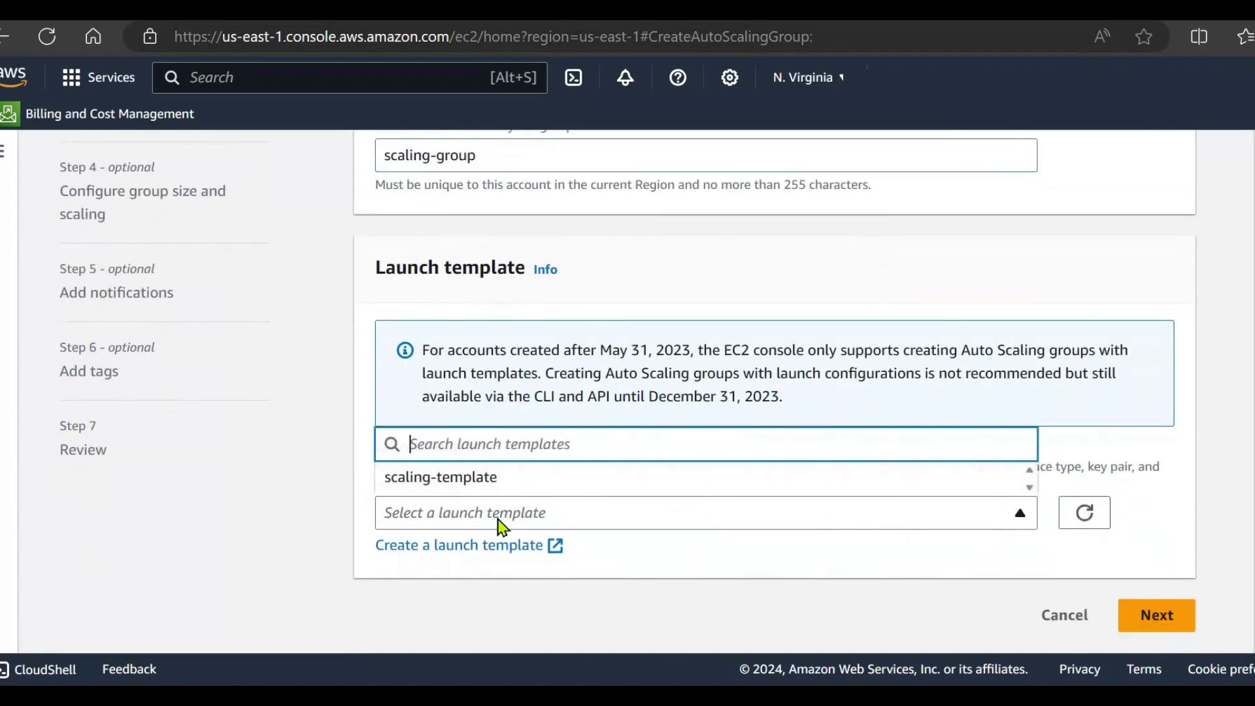
pyautogui.click(494, 482)
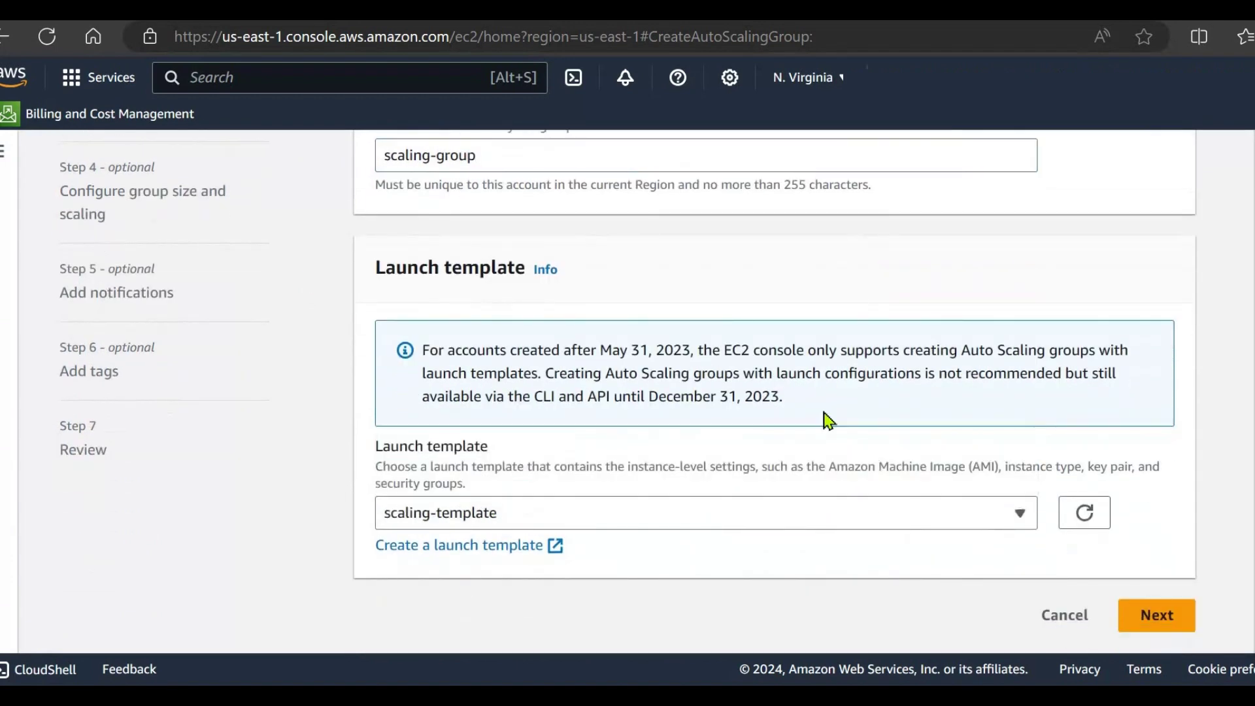
# Review the selected launch template's version, instance type, key pair and security group details, and proceed to the instance launch options.
pyautogui.scroll(-3, 811, 415)
pyautogui.scroll(-1, 789, 409)
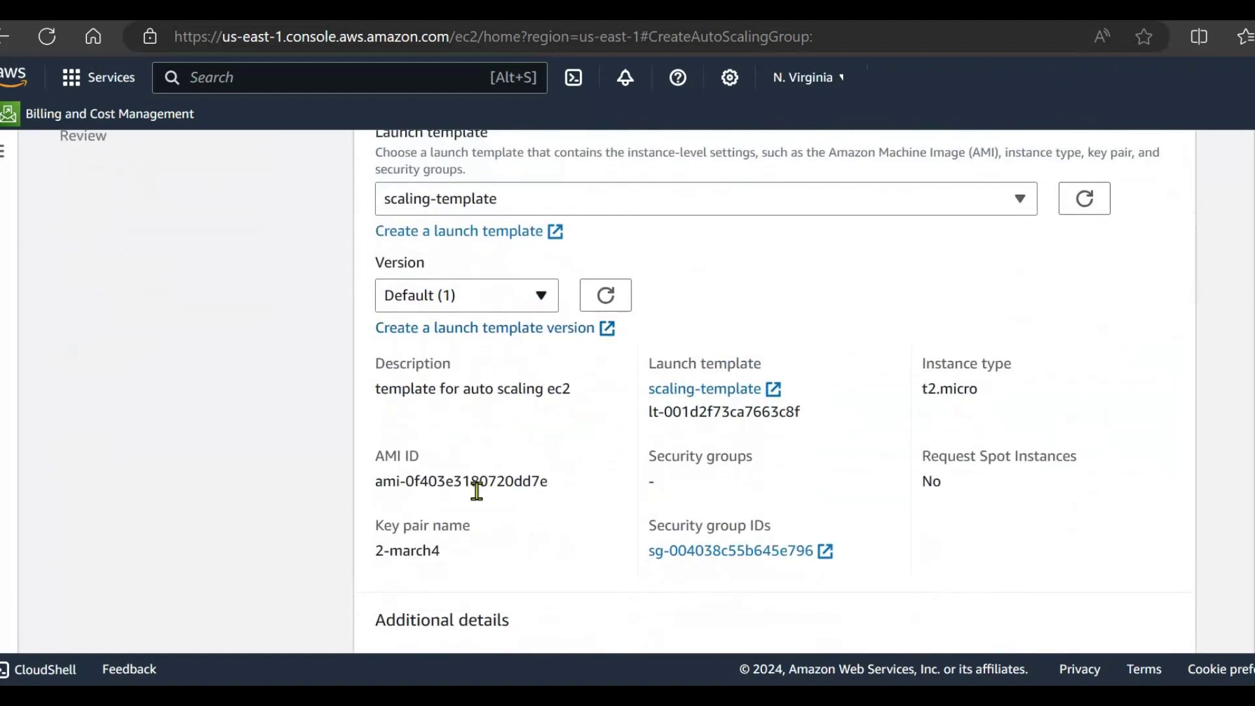
pyautogui.scroll(-1, 802, 451)
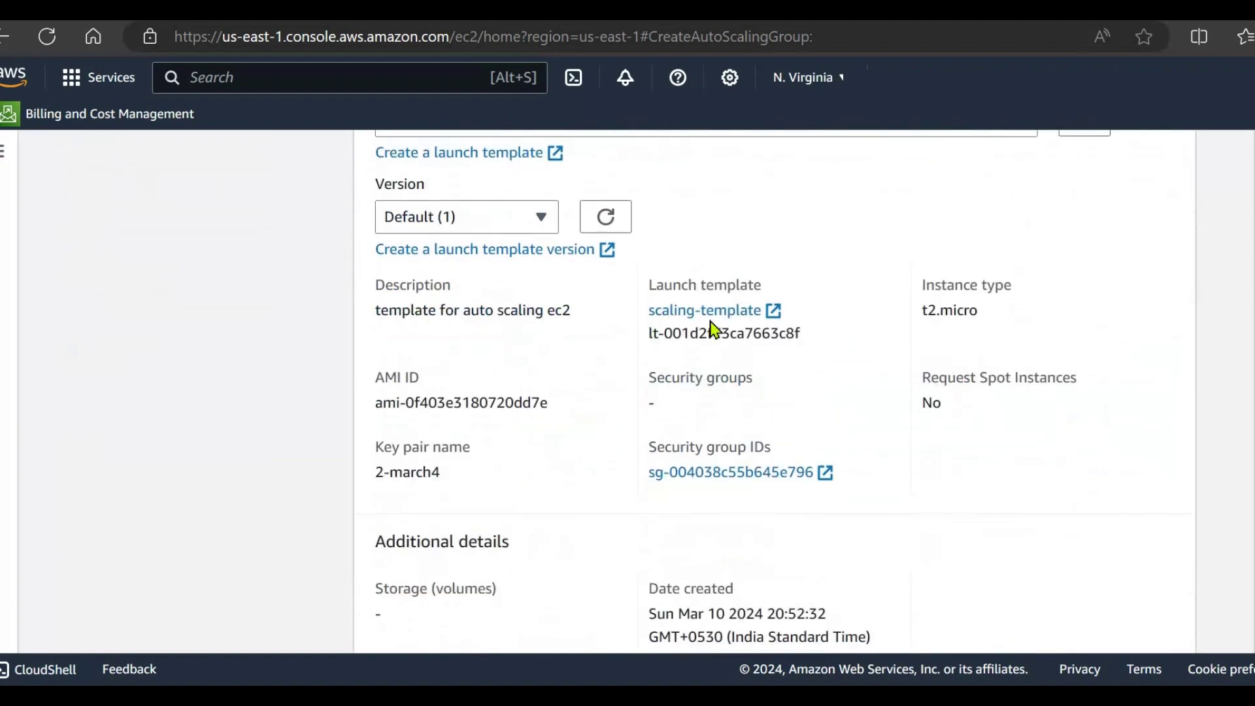
pyautogui.scroll(-1, 465, 576)
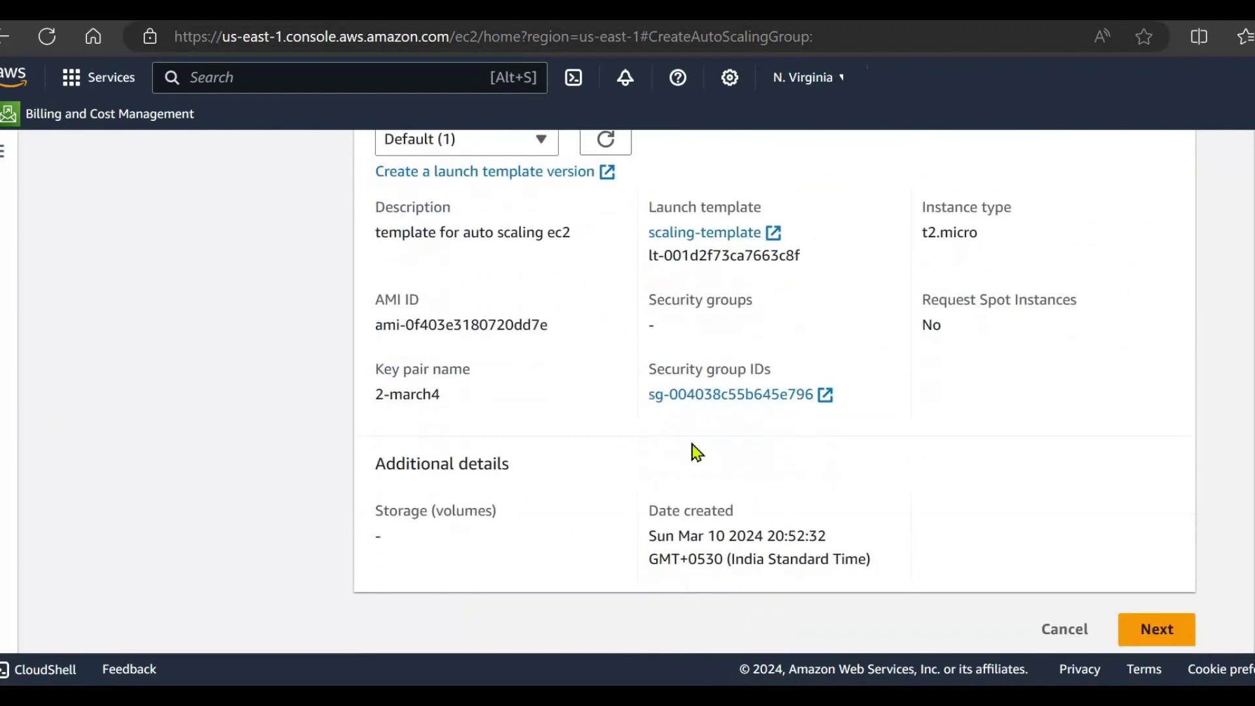
pyautogui.scroll(1, 855, 412)
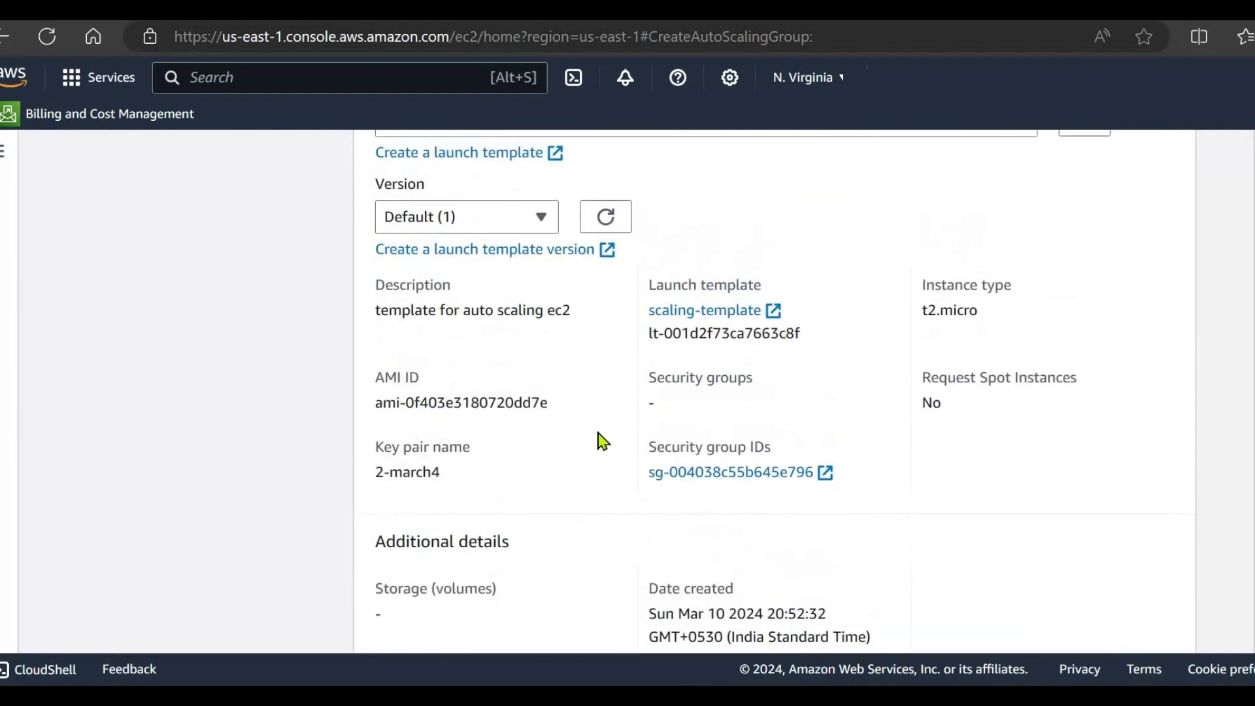
pyautogui.scroll(-1, 888, 426)
pyautogui.click(1142, 612)
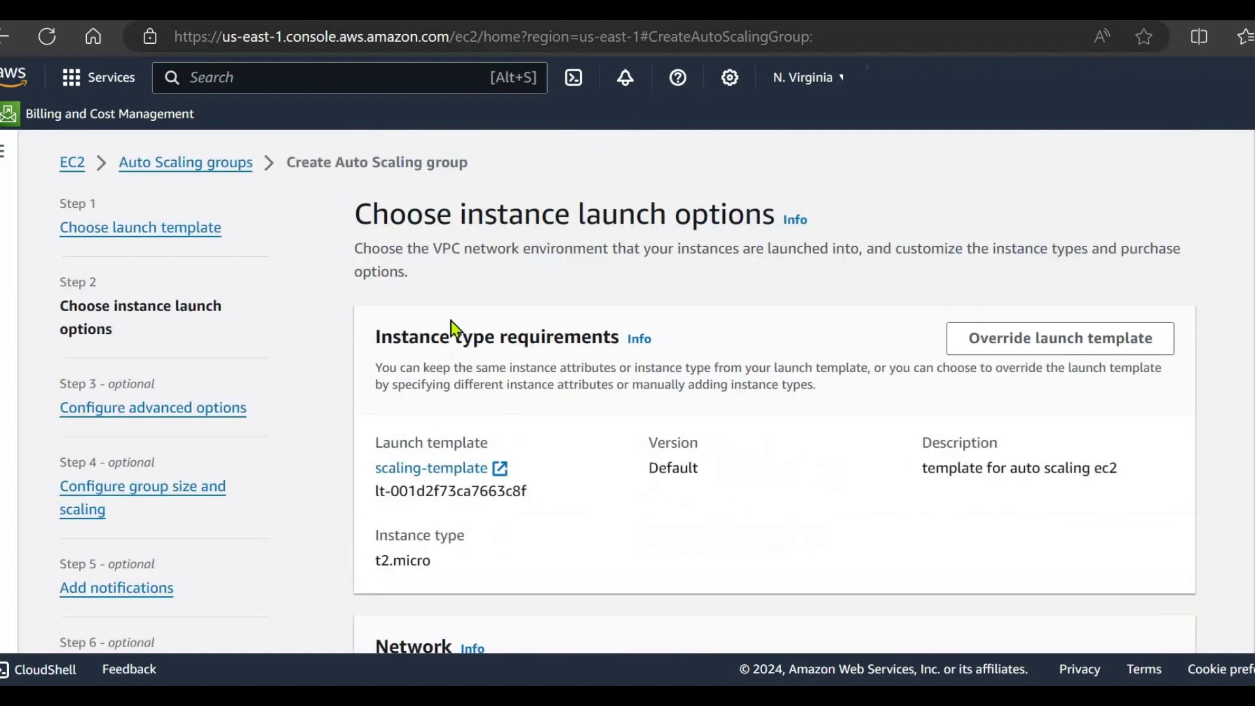
# Select the subnets of all six Availability Zones, us-east-1a through us-east-1f, in the default VPC for the Auto Scaling group.
pyautogui.scroll(-1, 496, 249)
pyautogui.scroll(1, 484, 232)
pyautogui.scroll(-6, 719, 320)
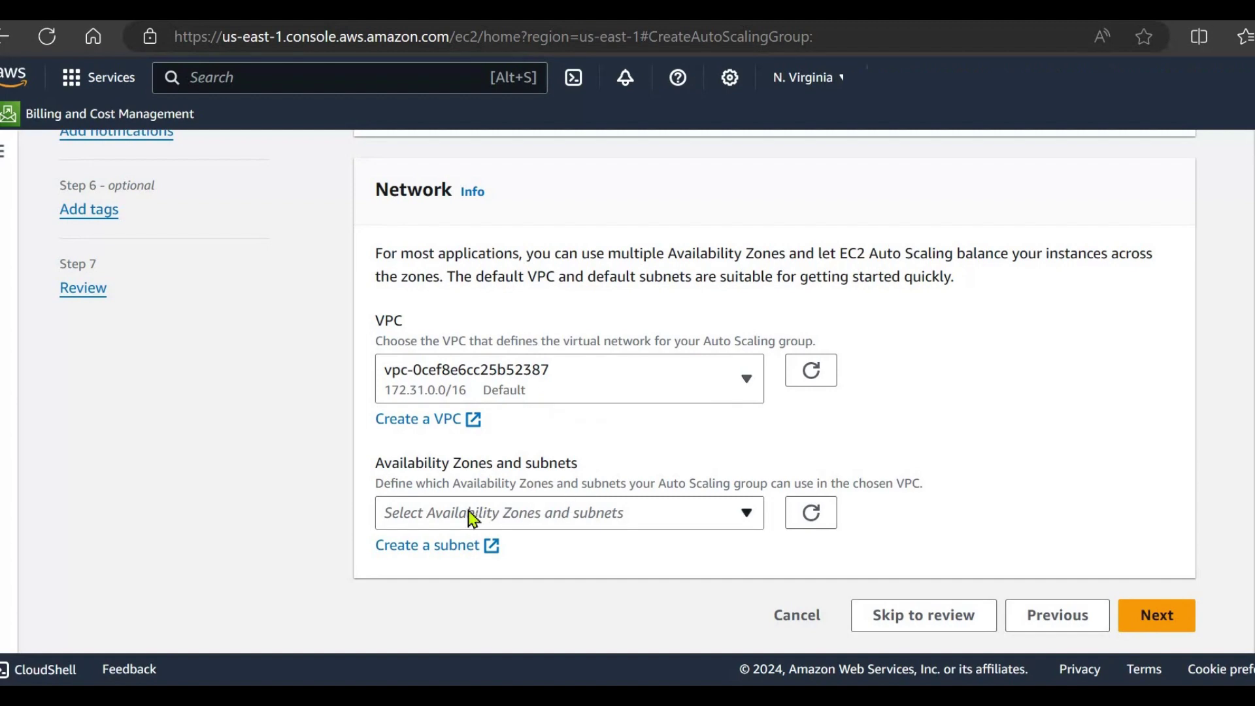
pyautogui.click(520, 519)
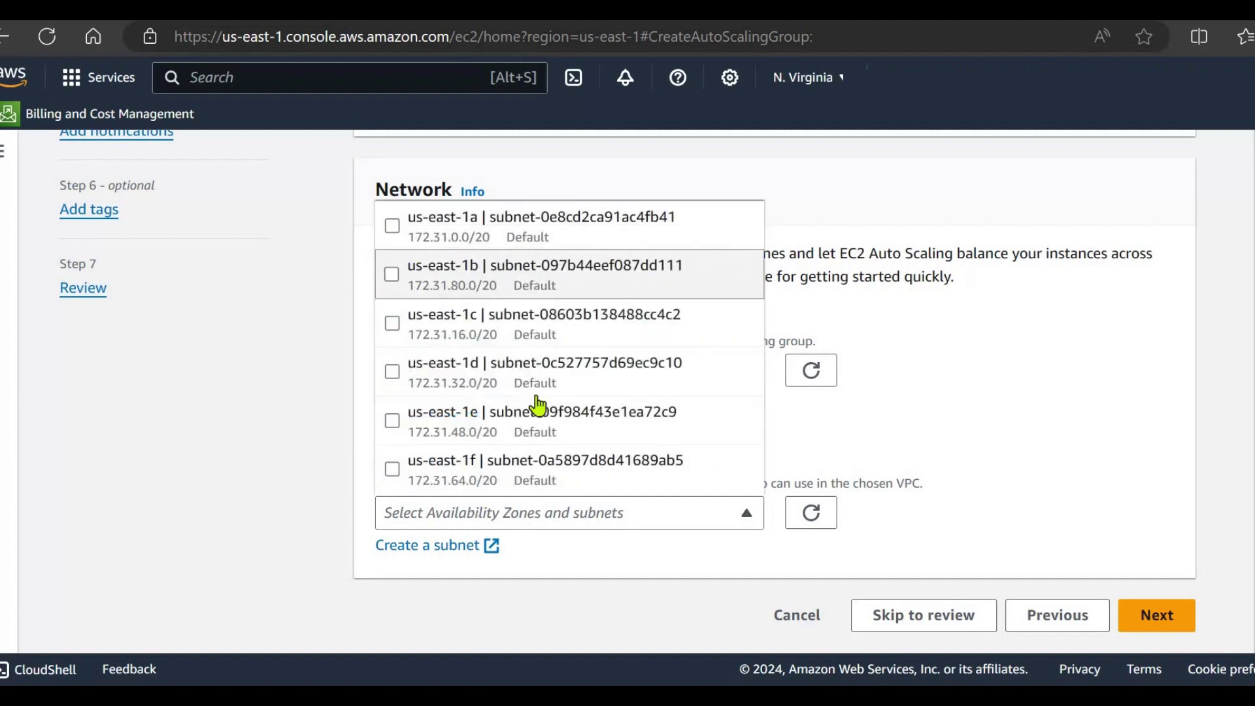
pyautogui.click(391, 225)
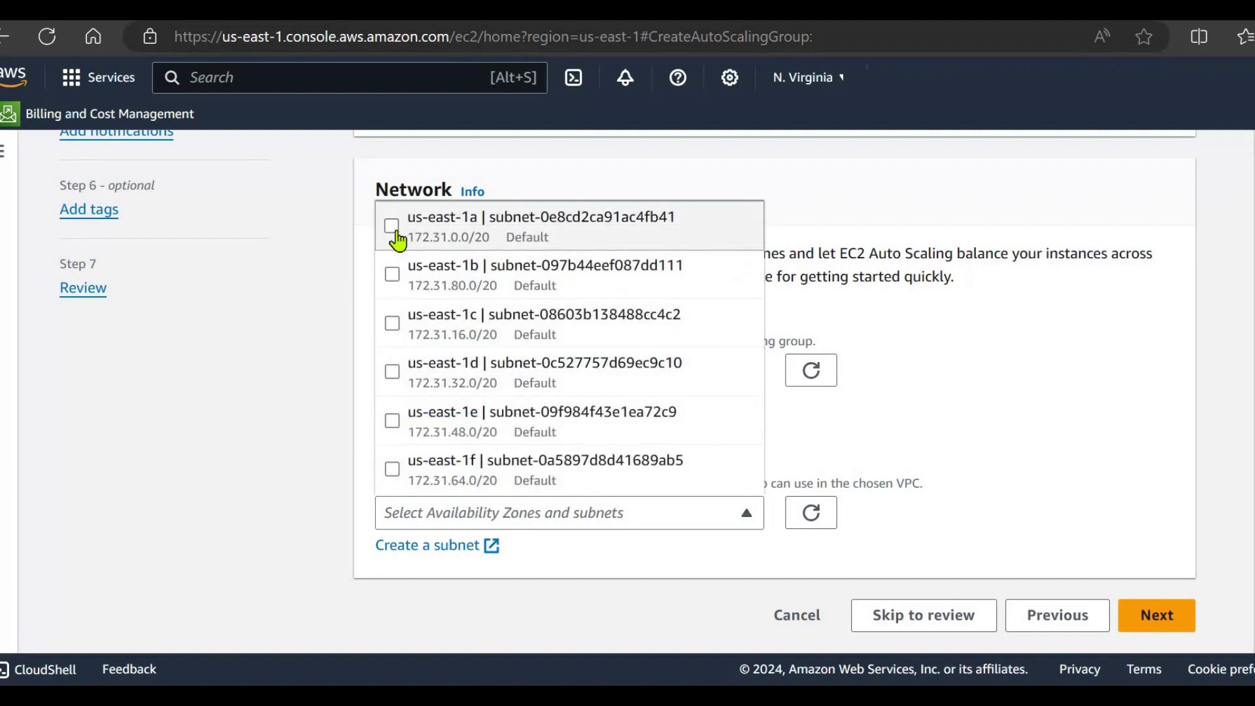
pyautogui.click(391, 273)
pyautogui.click(391, 325)
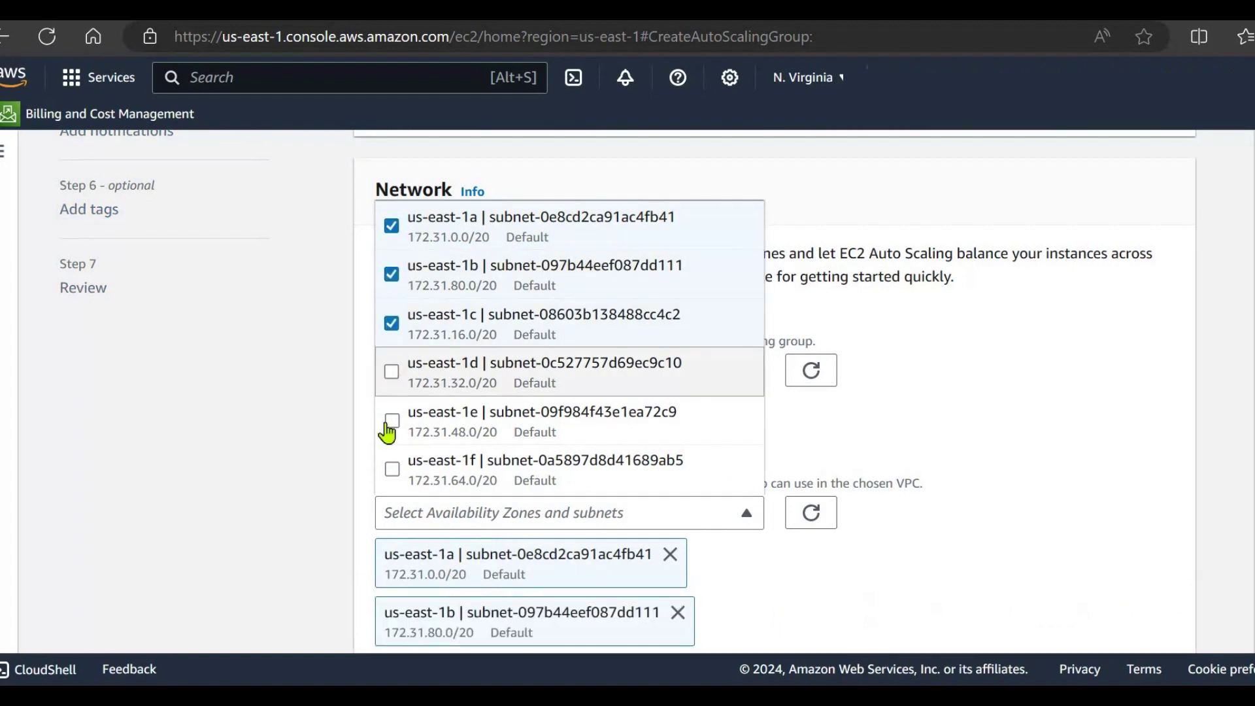
pyautogui.click(391, 372)
pyautogui.click(392, 436)
pyautogui.click(392, 468)
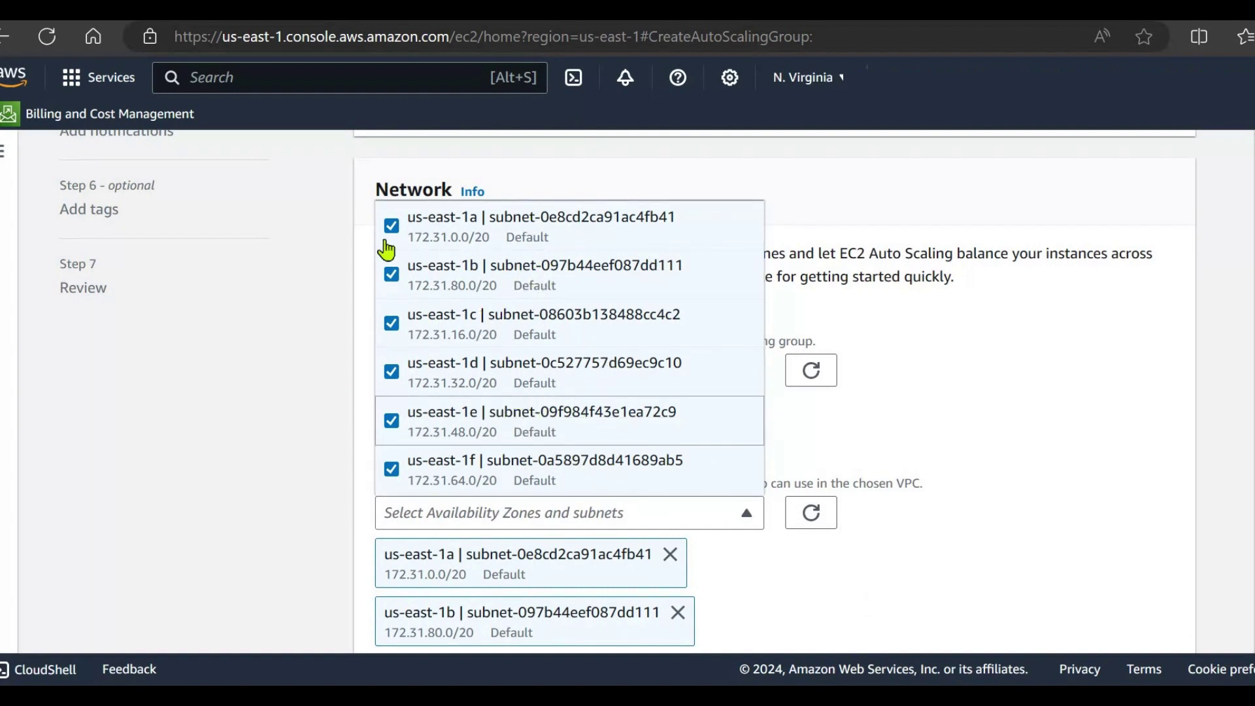
pyautogui.click(833, 400)
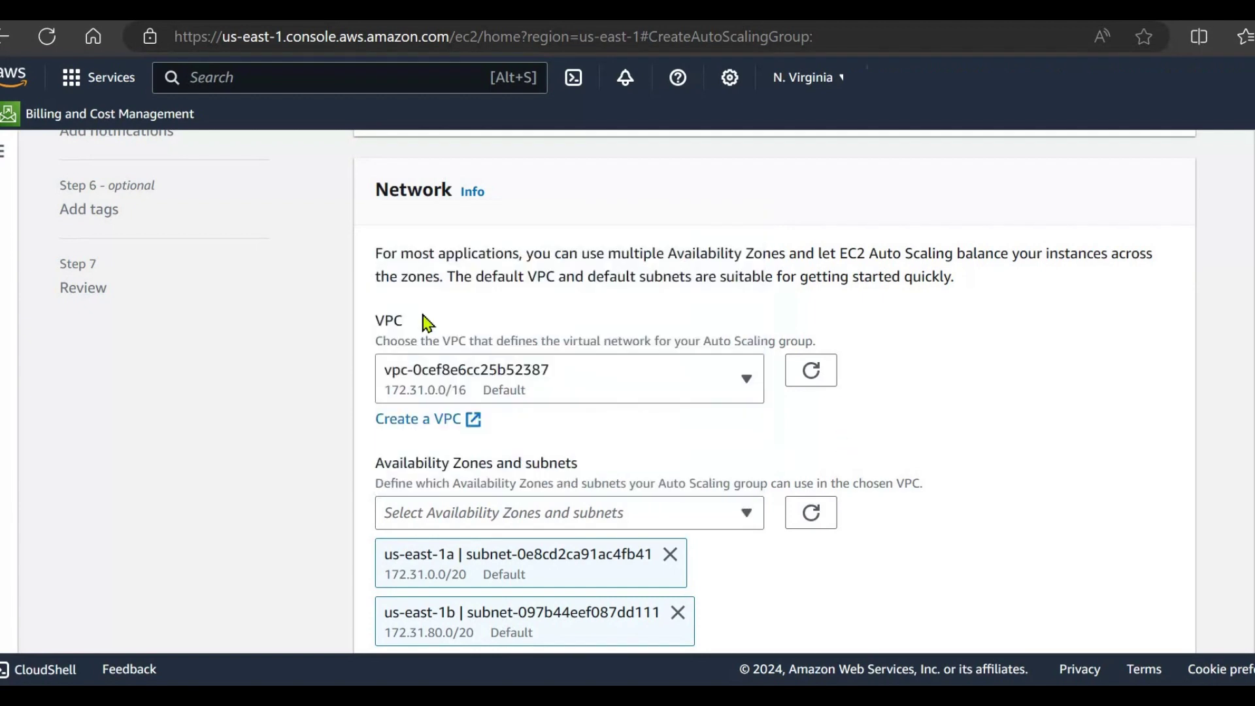
# Review the VPC and the selected Availability Zone subnets, and proceed to the advanced options.
pyautogui.scroll(-1, 542, 344)
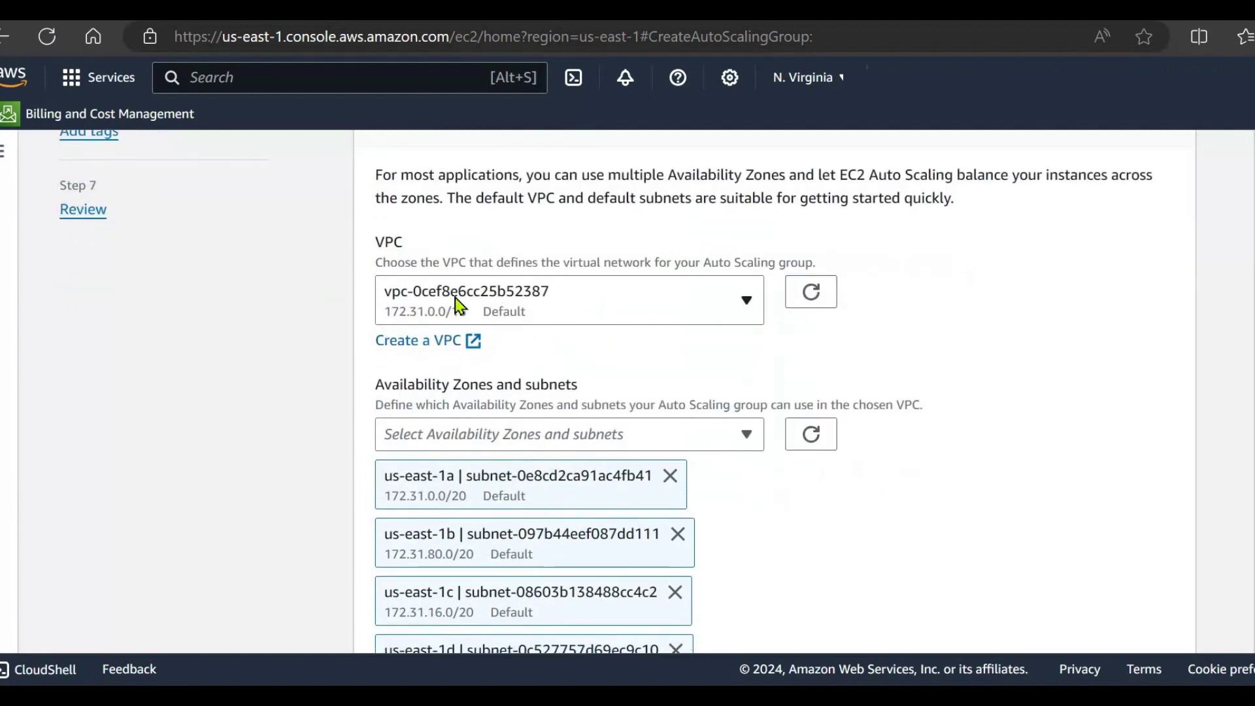
pyautogui.scroll(1, 454, 297)
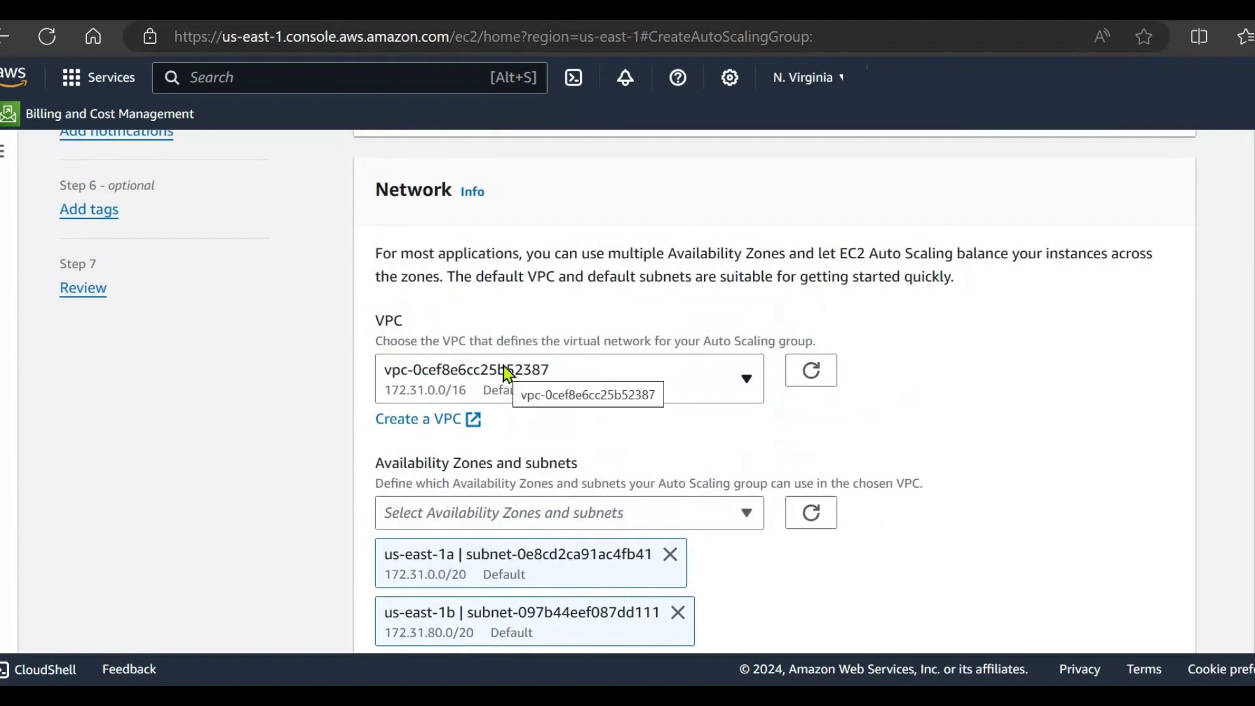
pyautogui.scroll(-2, 570, 370)
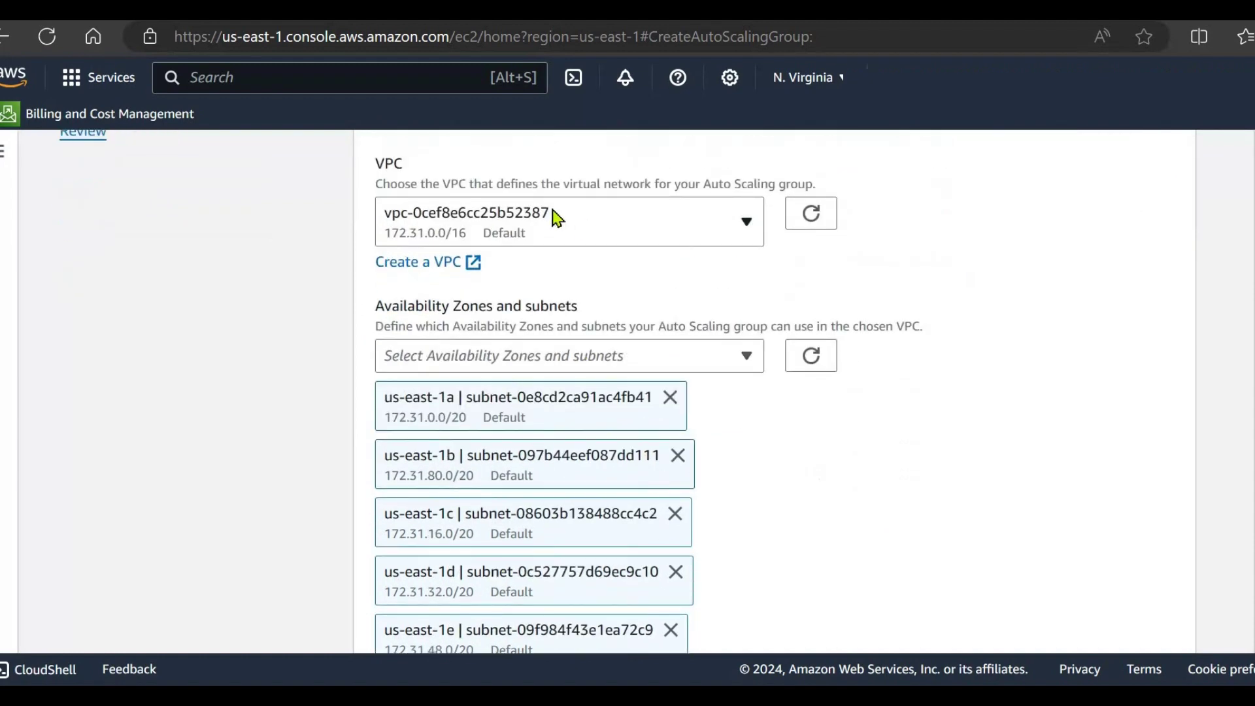
pyautogui.scroll(-2, 432, 361)
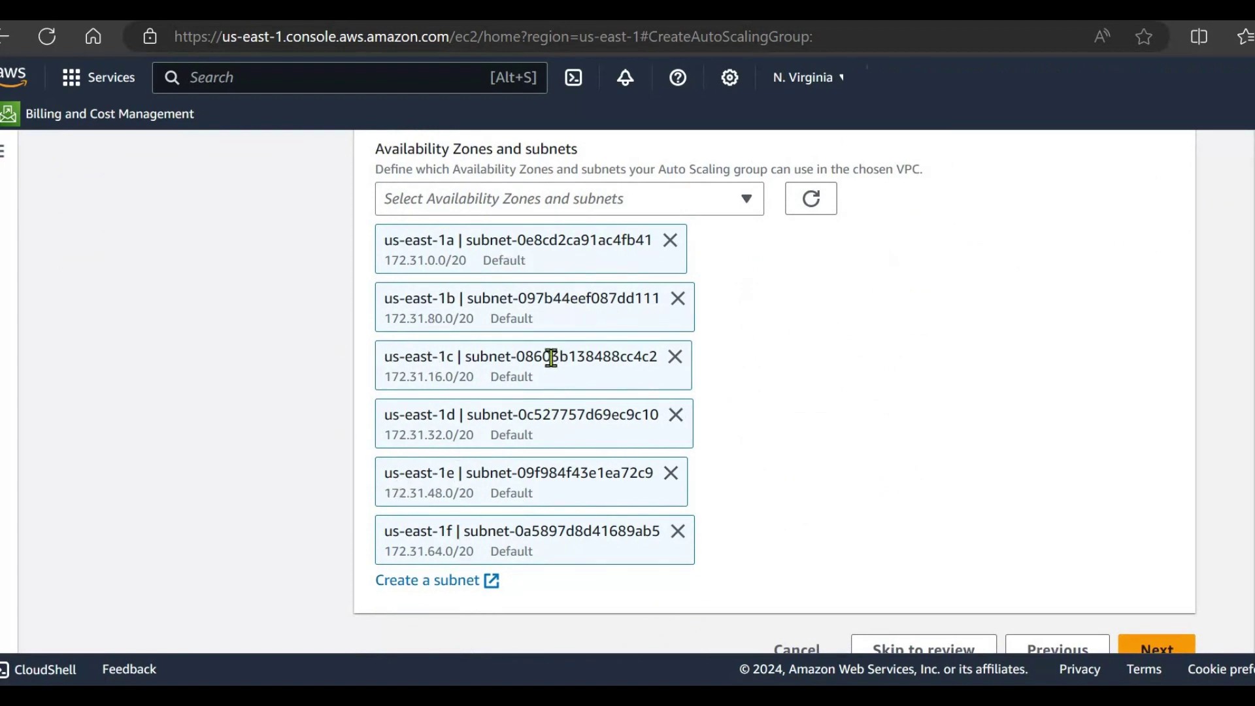
pyautogui.scroll(-1, 1078, 542)
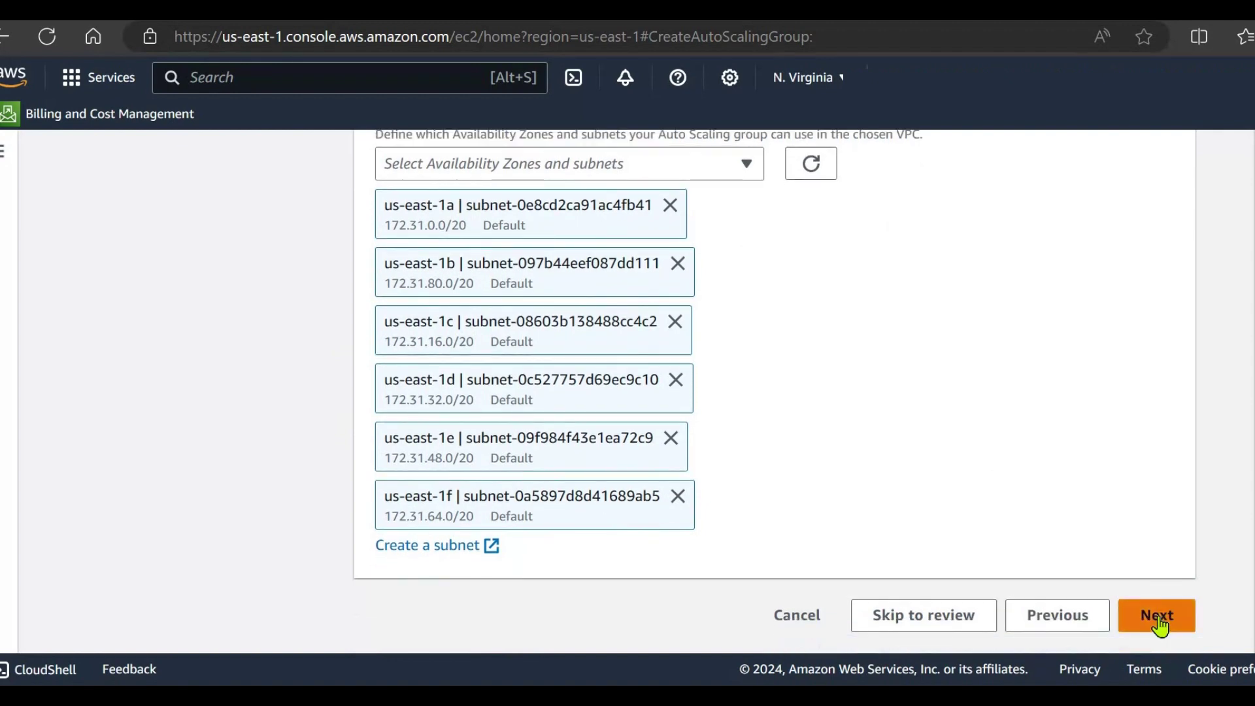
pyautogui.click(1157, 622)
# Review the load balancing, VPC Lattice, health check and additional settings, keep their defaults, and proceed to the group size and scaling configuration.
pyautogui.scroll(-1, 689, 449)
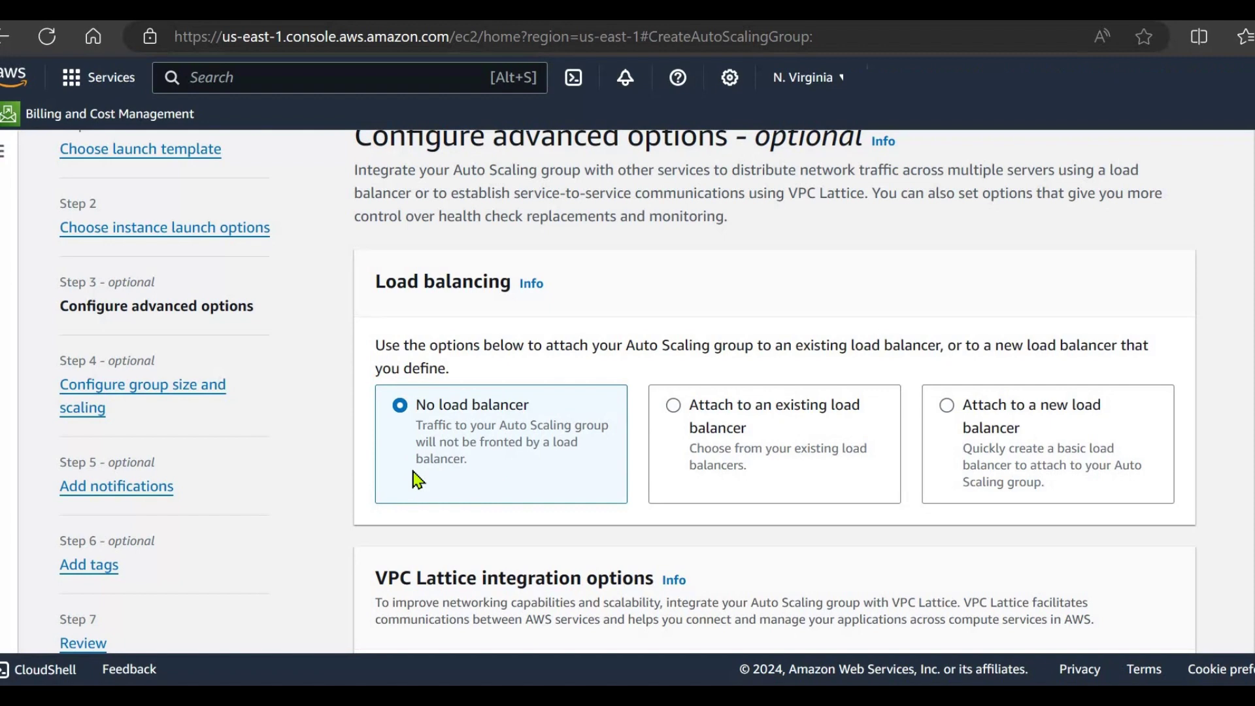
pyautogui.scroll(-2, 495, 429)
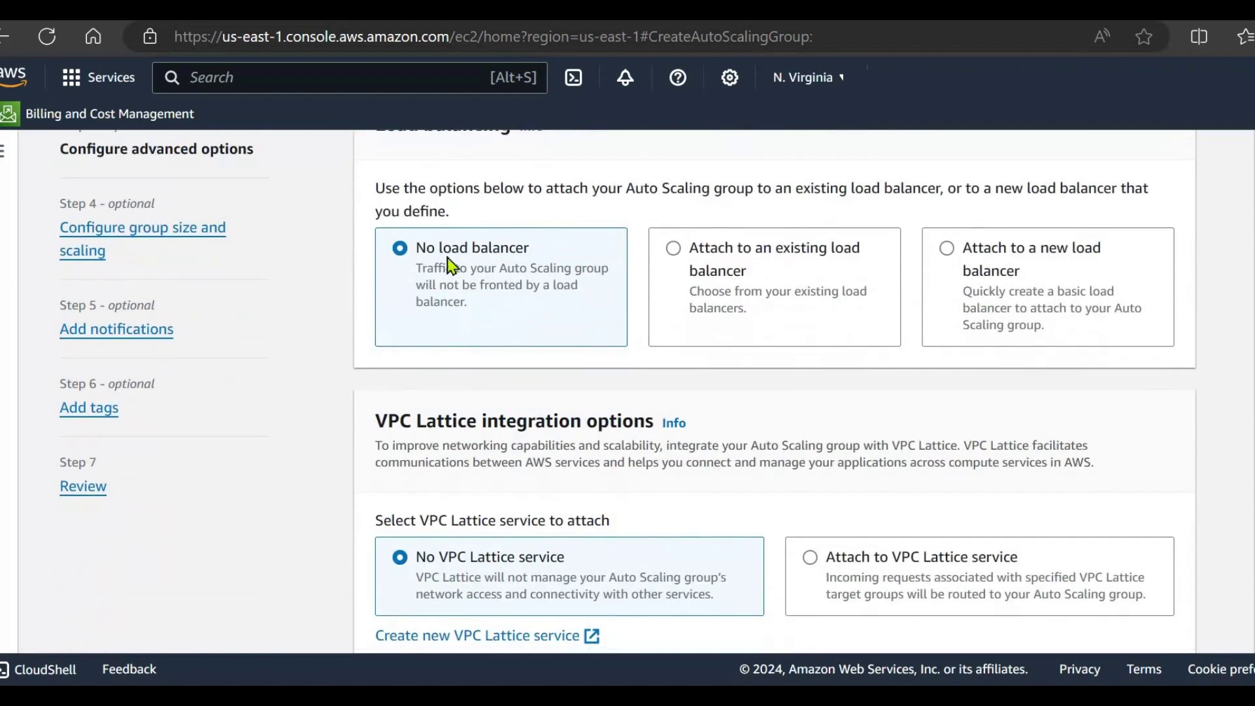
pyautogui.scroll(3, 726, 429)
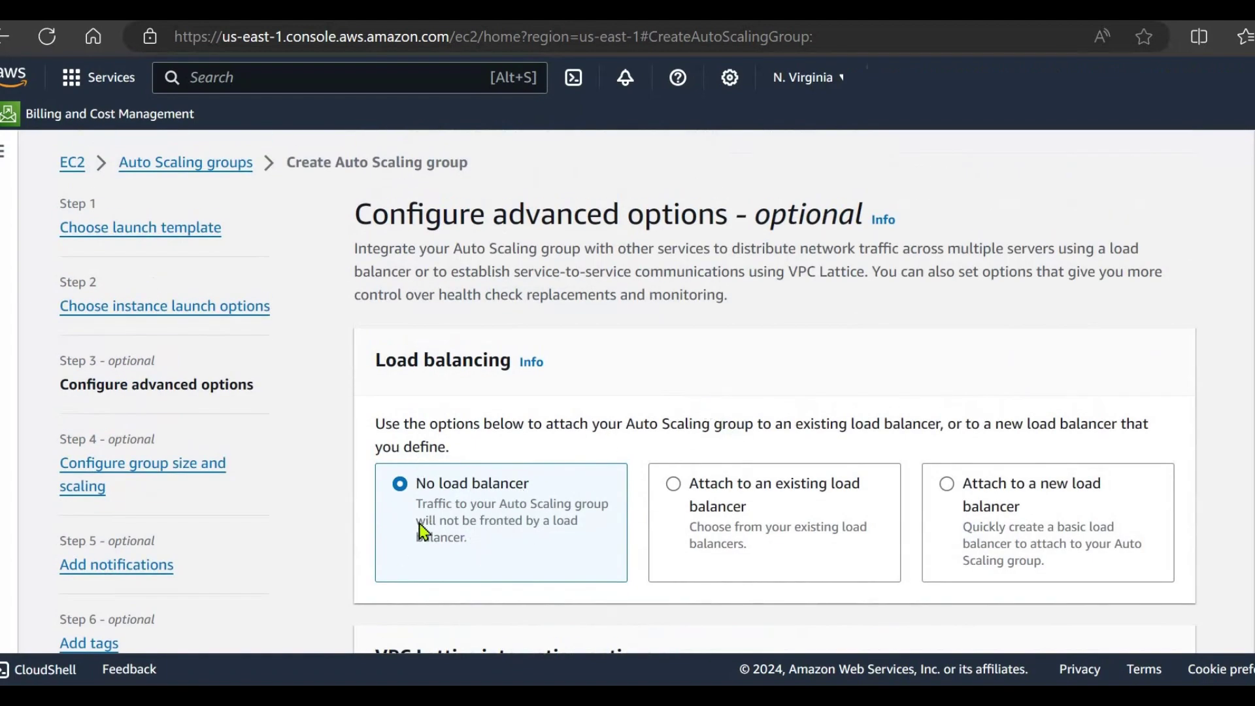
pyautogui.scroll(-4, 522, 519)
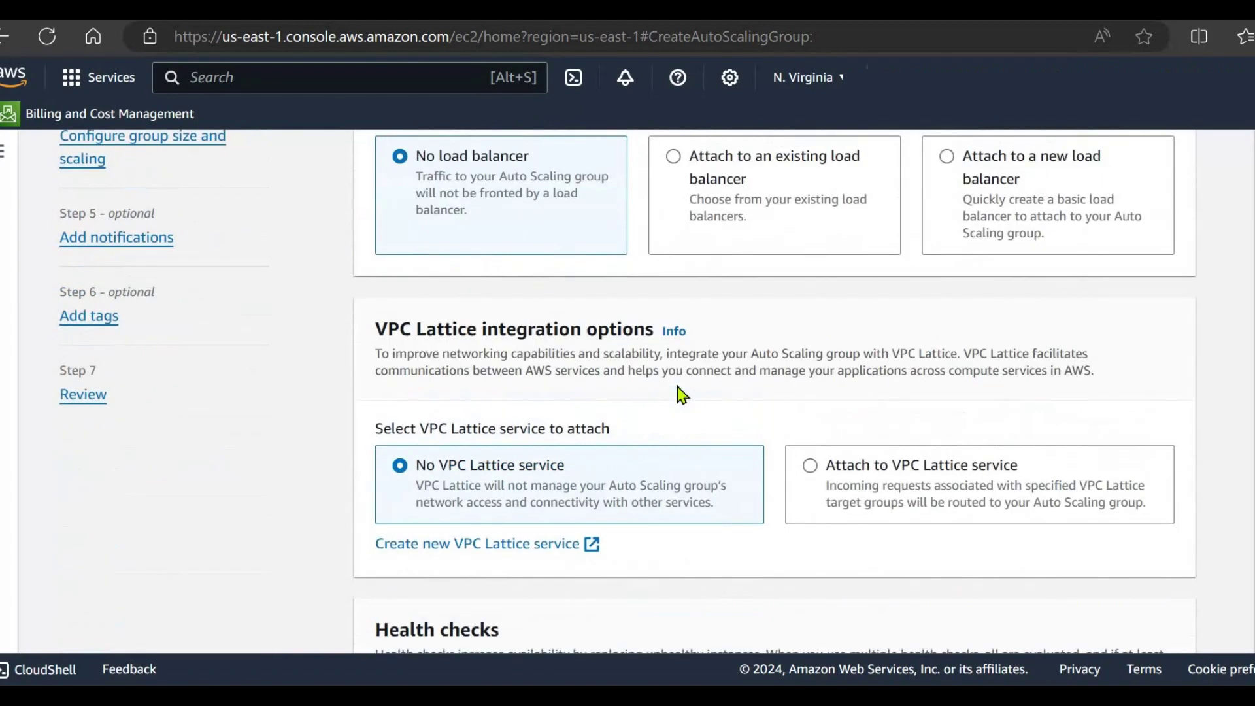
pyautogui.scroll(1, 680, 392)
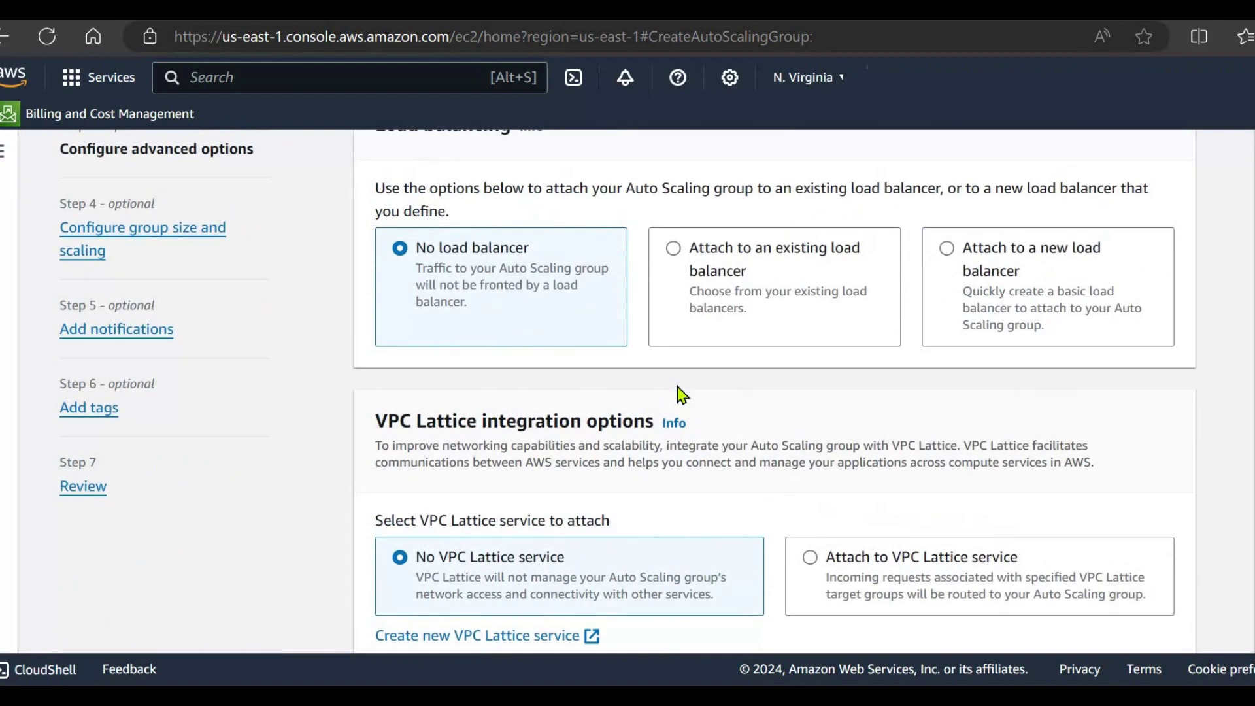
pyautogui.scroll(-4, 652, 397)
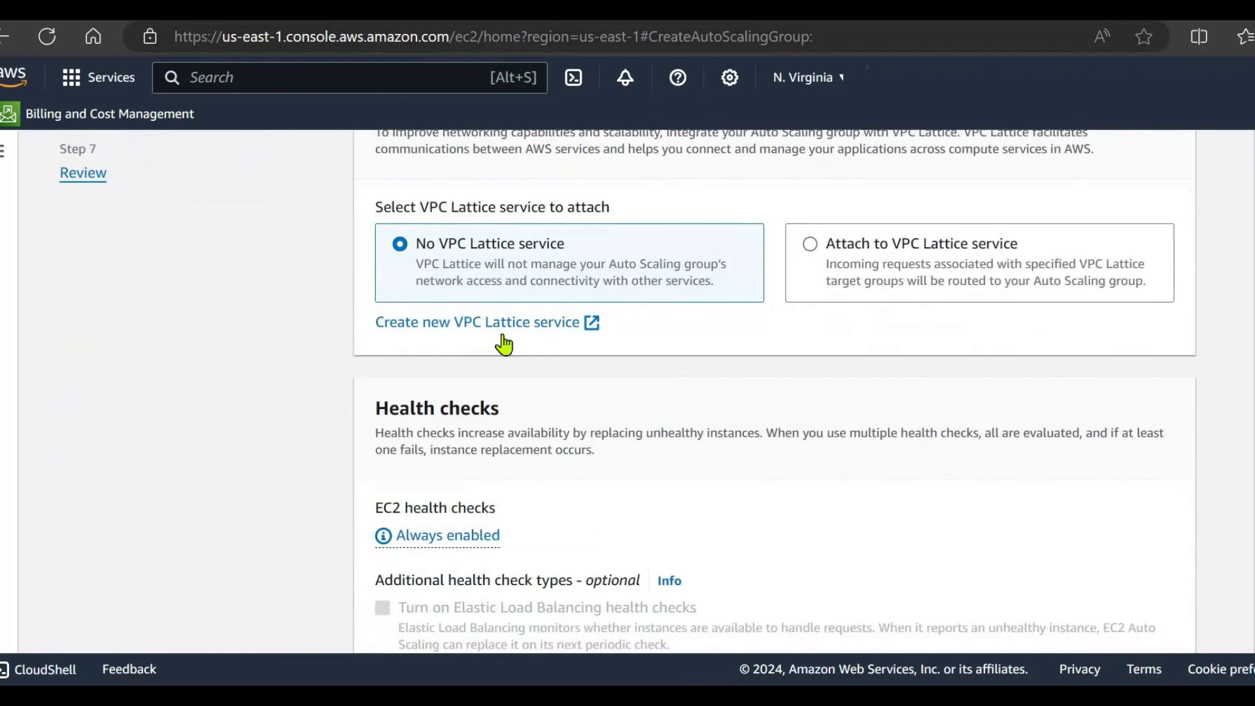
pyautogui.scroll(-2, 751, 451)
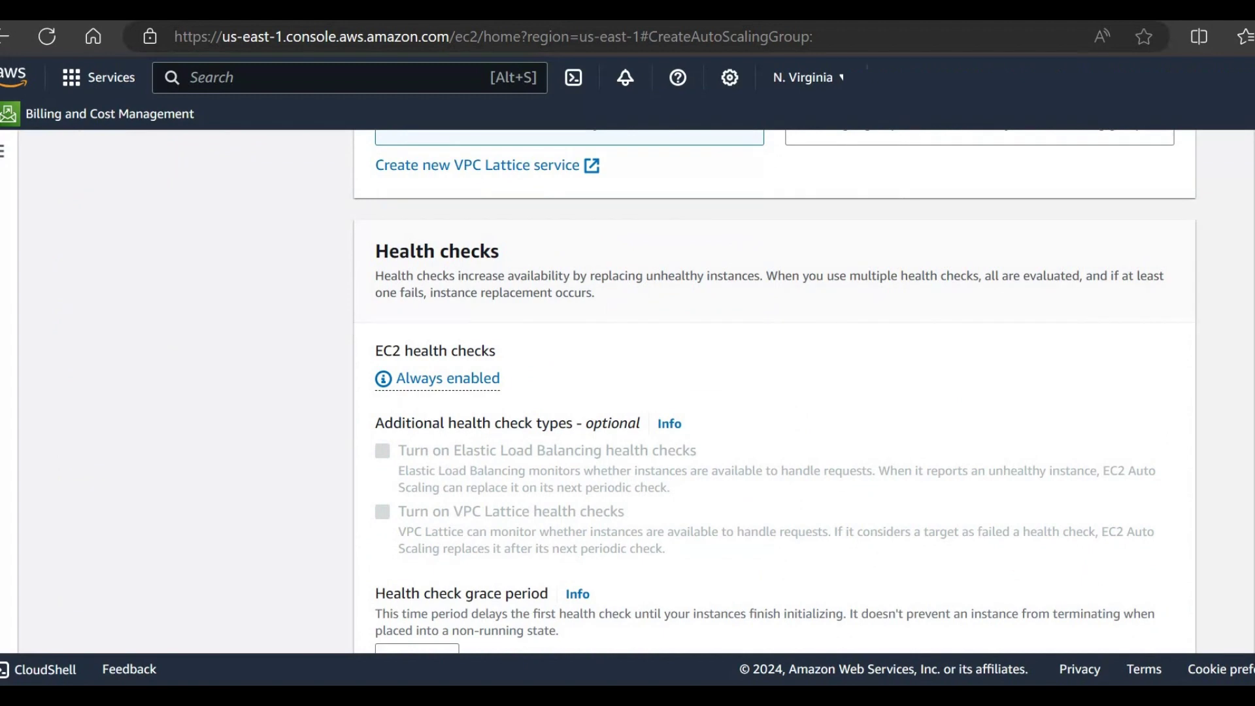
pyautogui.scroll(-4, 568, 440)
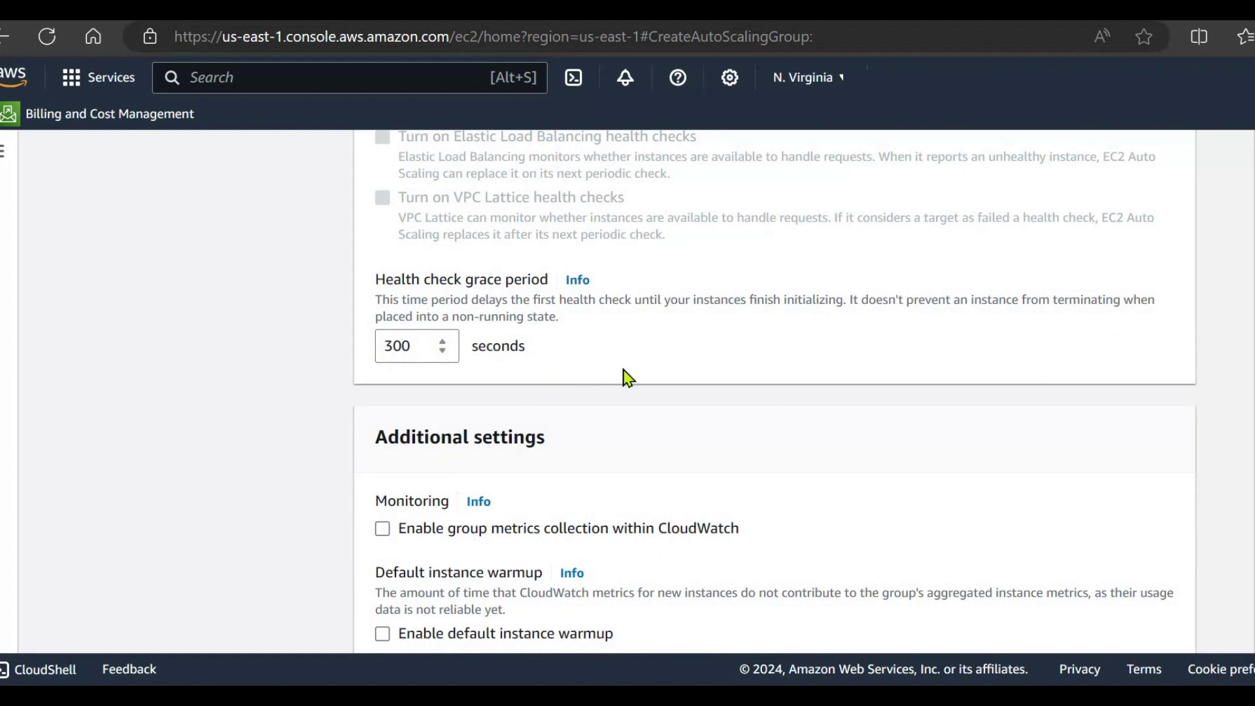
pyautogui.scroll(-2, 639, 378)
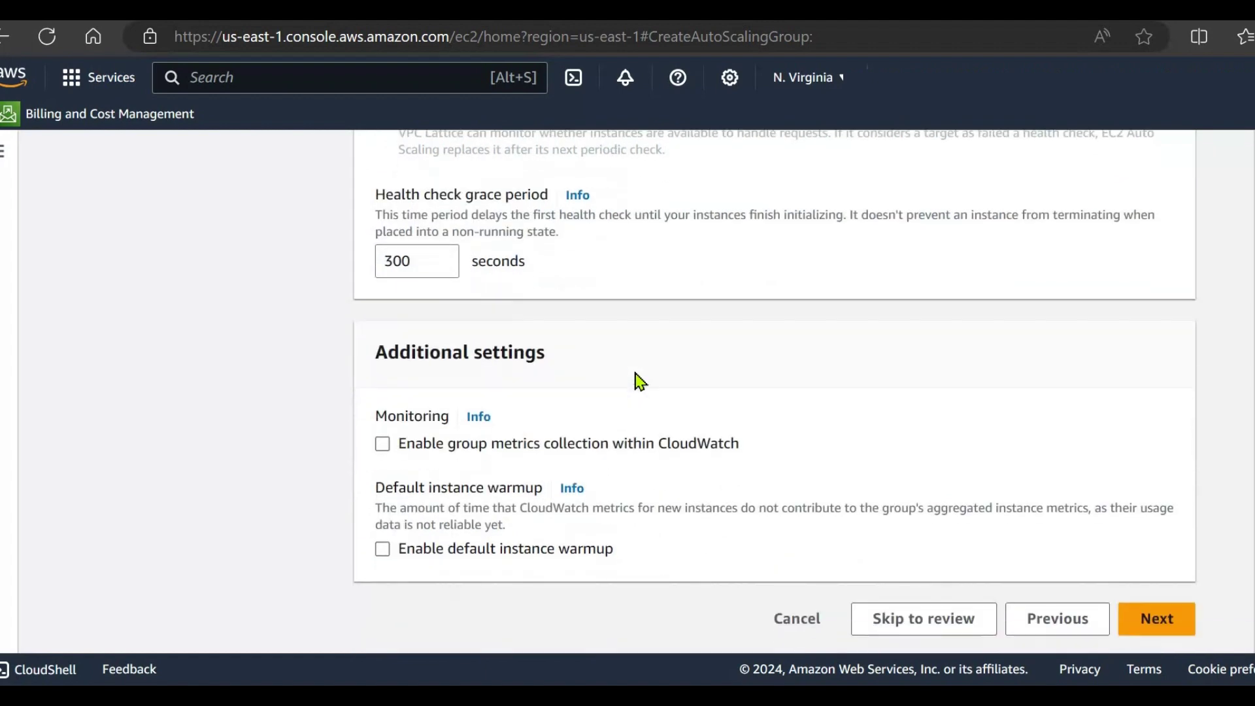
pyautogui.click(1152, 621)
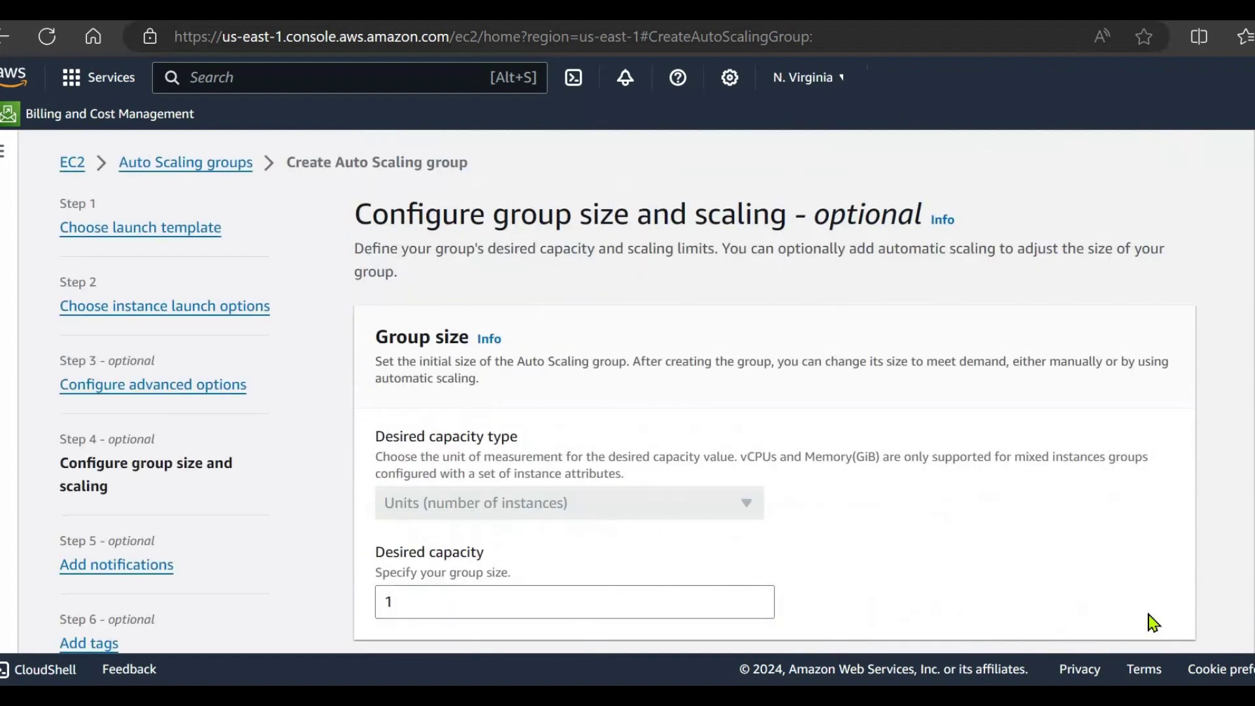
# Set the group's desired capacity to 2 and its max desired capacity to 4.
pyautogui.scroll(-1, 638, 406)
pyautogui.scroll(-1, 527, 426)
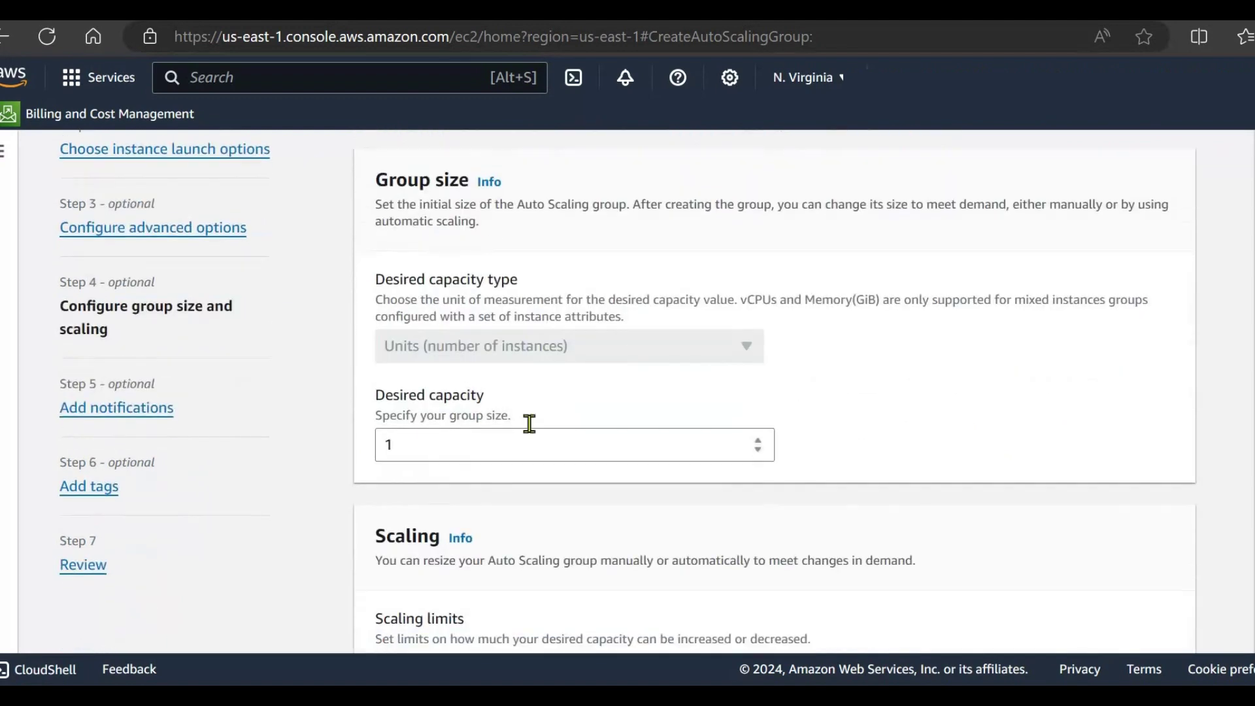
pyautogui.scroll(-1, 517, 379)
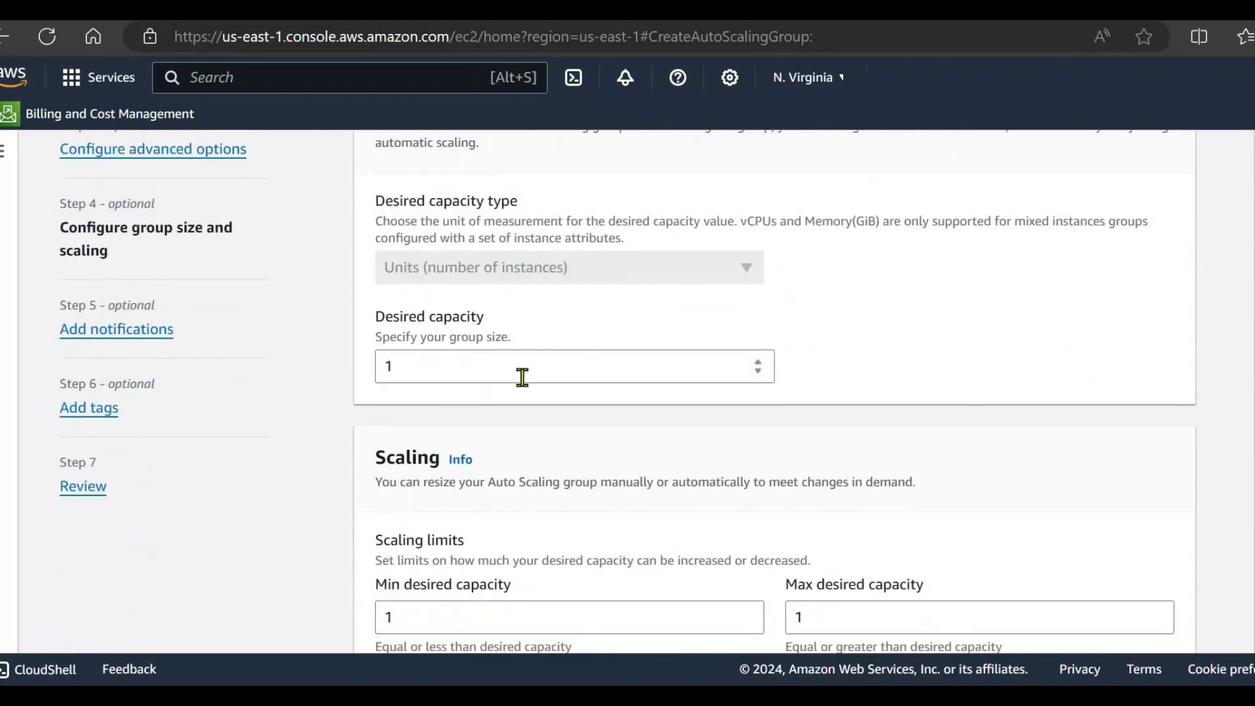
pyautogui.scroll(-3, 522, 377)
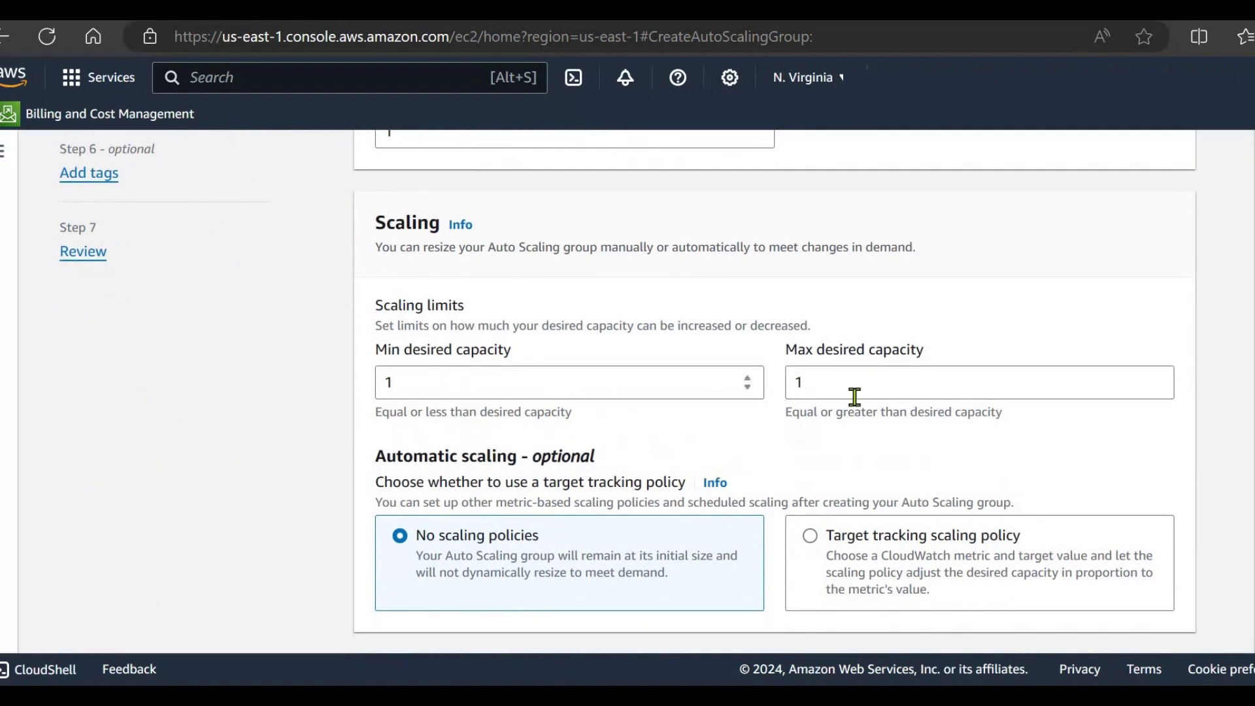
pyautogui.scroll(2, 808, 406)
pyautogui.moveTo(395, 291); pyautogui.dragTo(358, 308)
pyautogui.write('2')
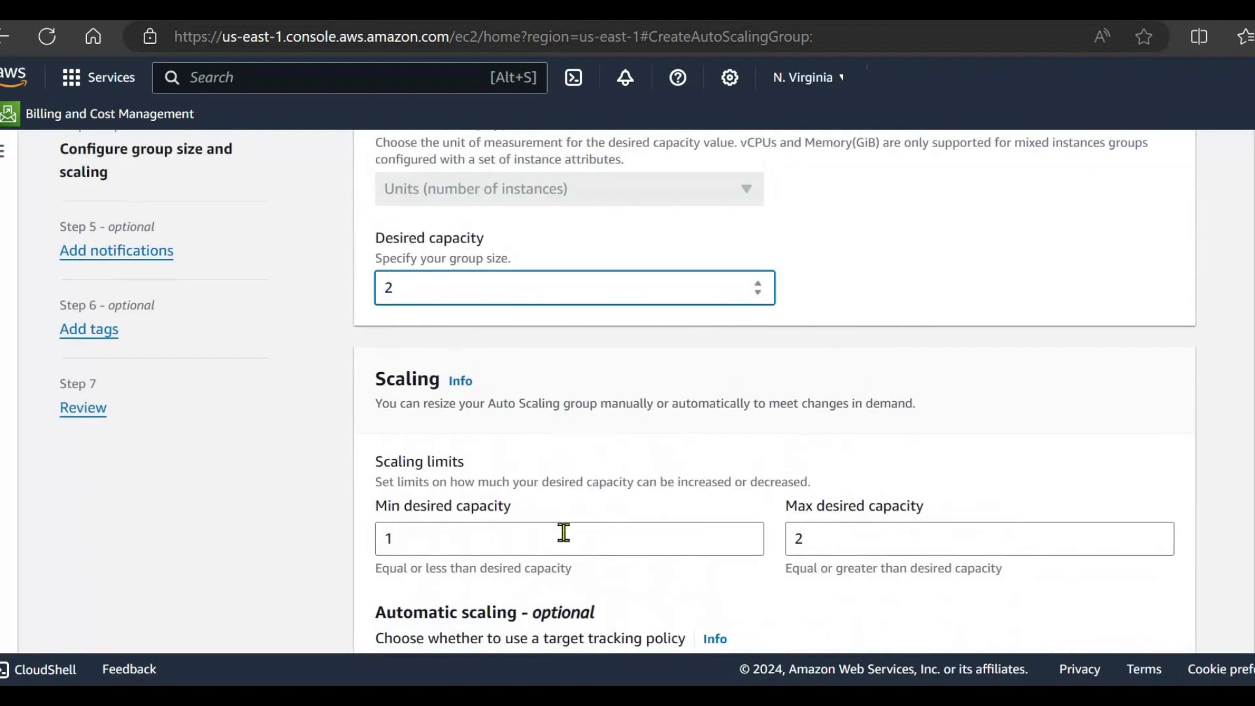
pyautogui.moveTo(831, 546); pyautogui.dragTo(793, 541)
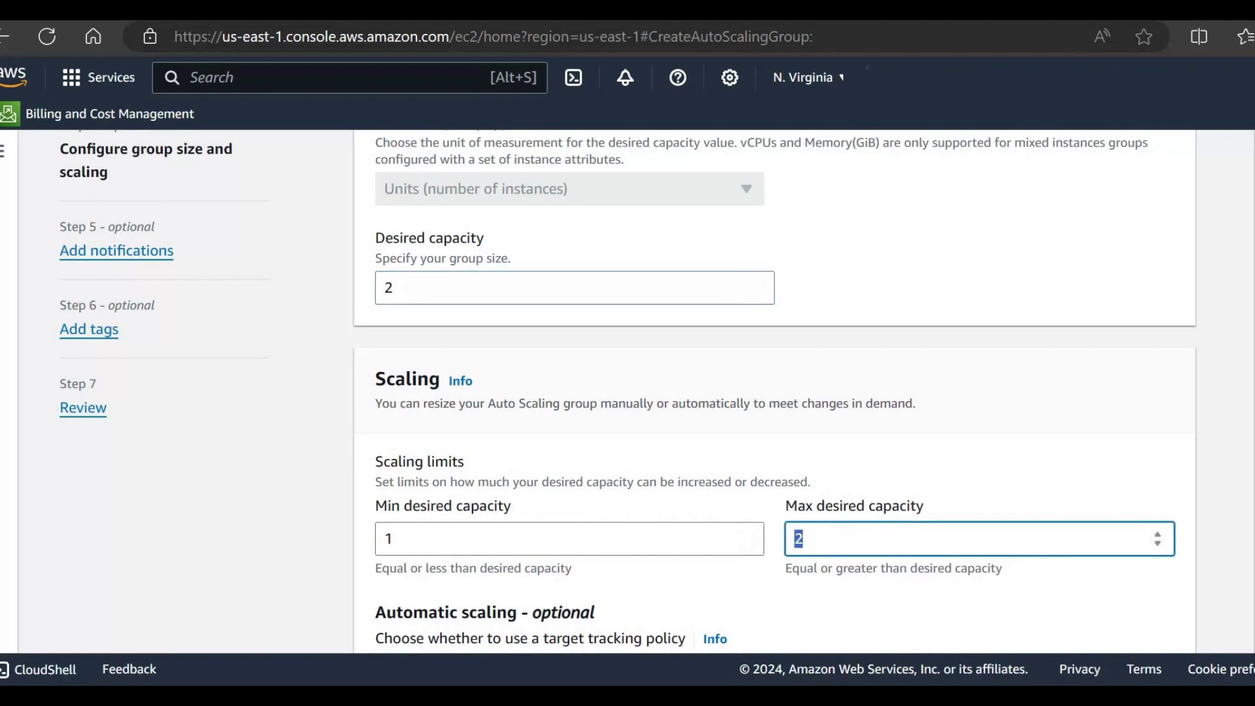
pyautogui.write('4')
# Keep No scaling policies and the No policy replacement behavior, and proceed to the notifications.
pyautogui.scroll(-2, 770, 541)
pyautogui.scroll(-1, 689, 562)
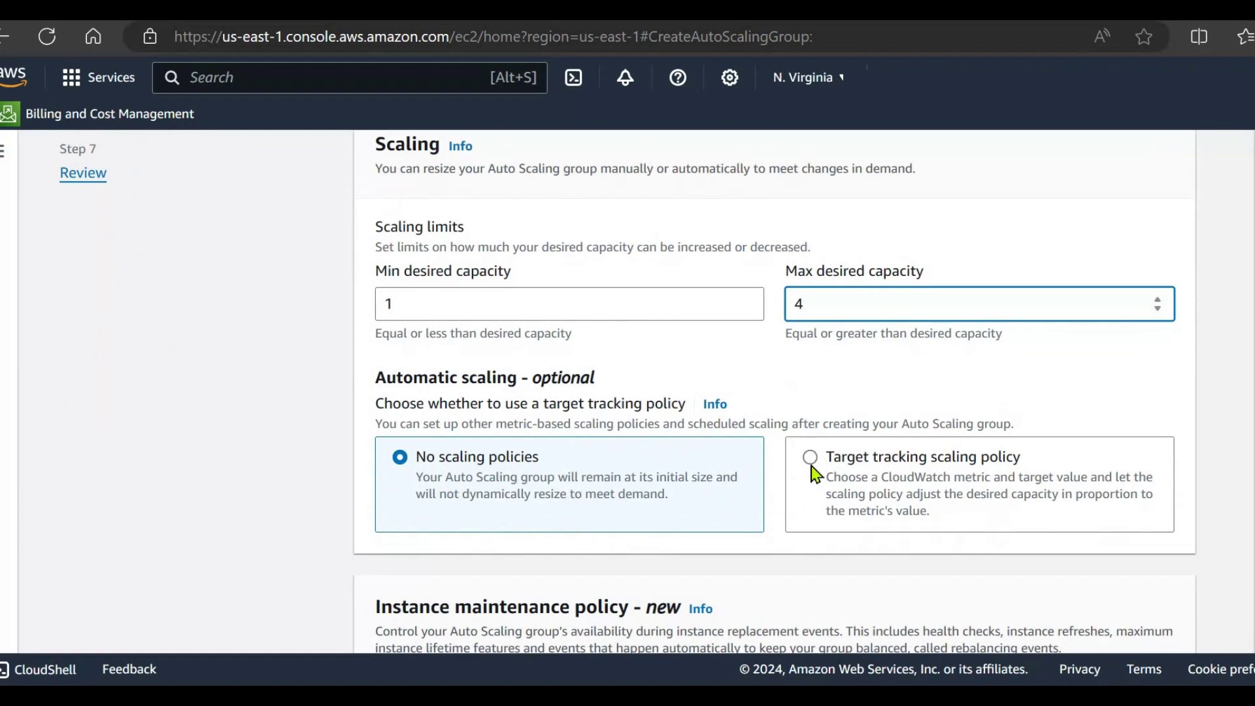
pyautogui.scroll(-4, 814, 486)
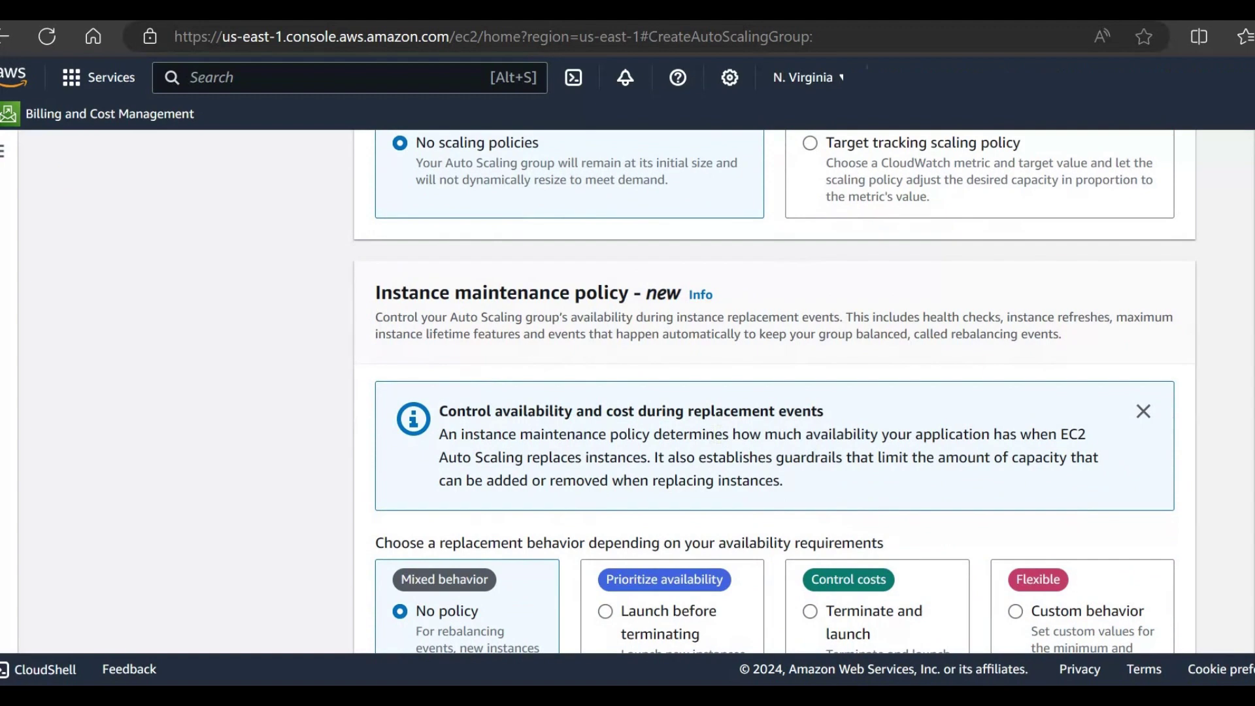
pyautogui.scroll(-6, 715, 434)
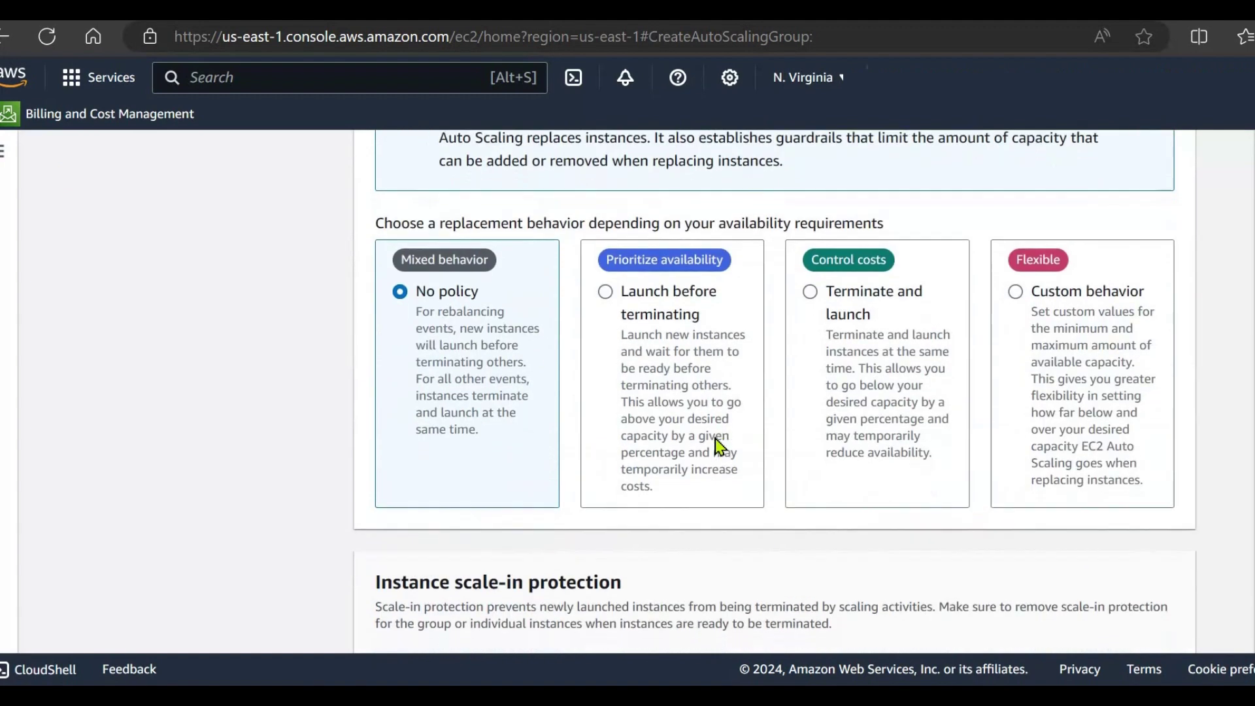
pyautogui.click(1182, 618)
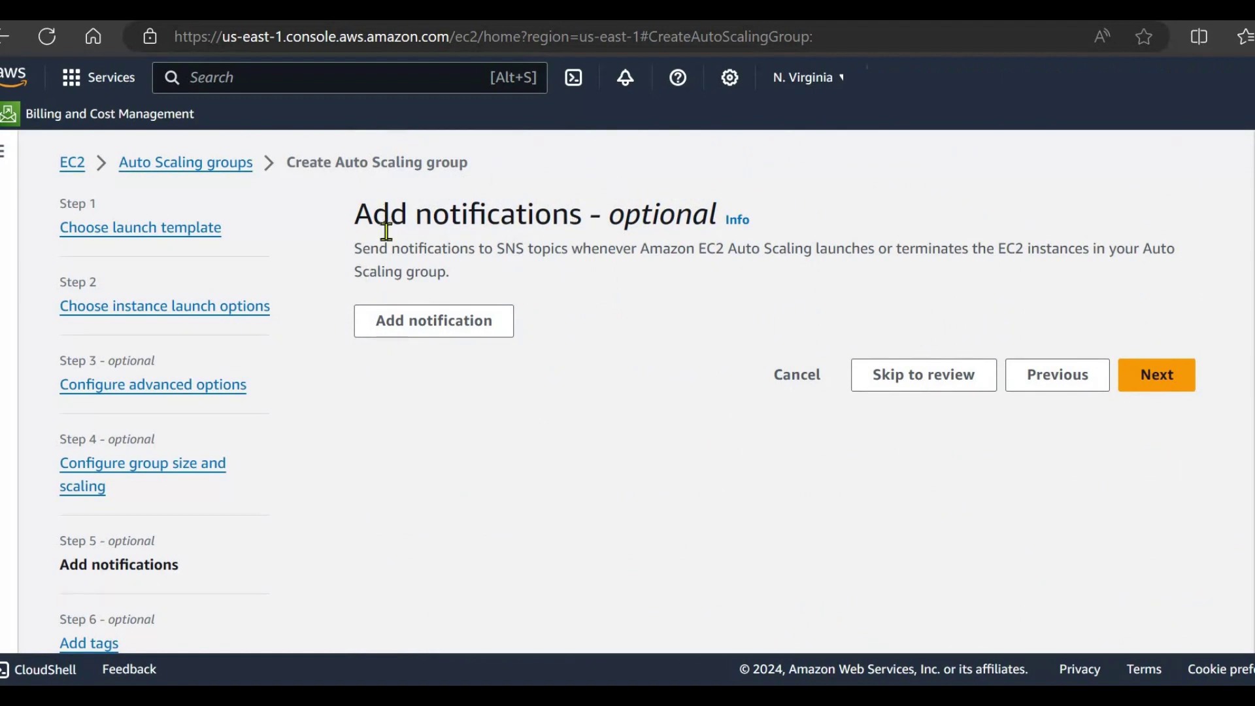
# Skip adding notifications and tags, and proceed to the final review.
pyautogui.click(1171, 383)
pyautogui.scroll(-2, 816, 482)
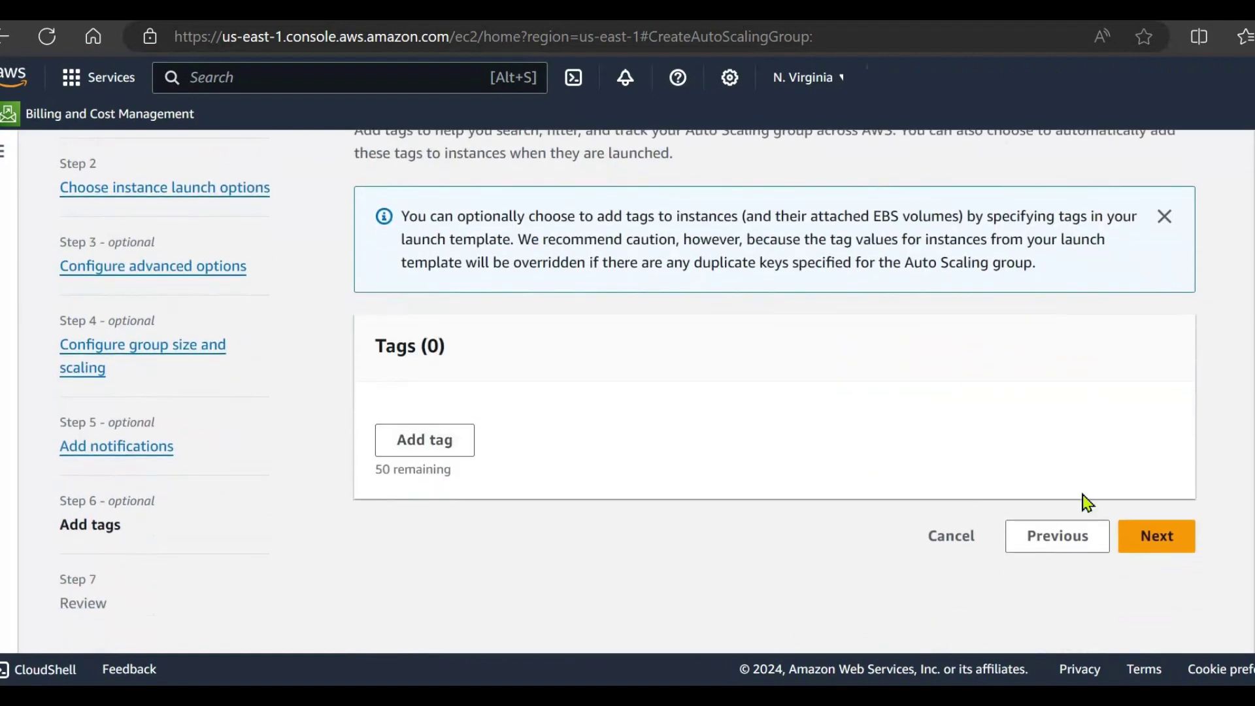
pyautogui.click(1180, 542)
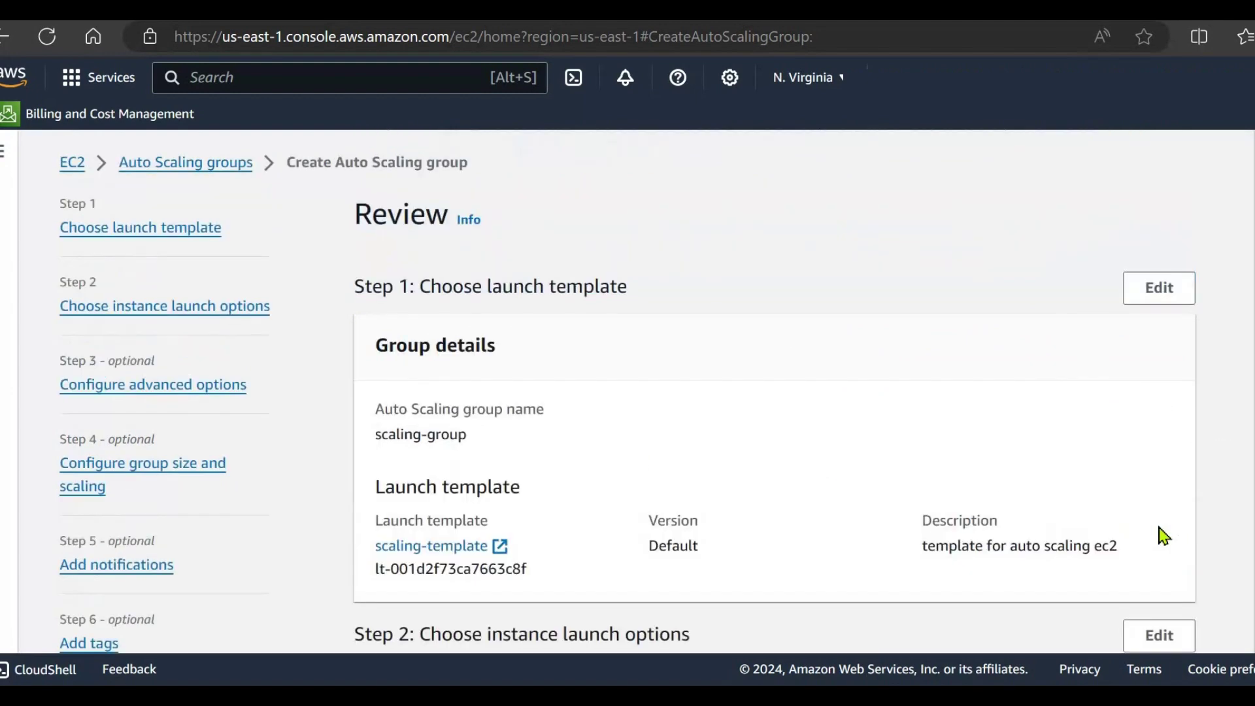
# Review the launch template, network subnets, load balancing, health check and additional settings in the Auto Scaling group summary.
pyautogui.scroll(-1, 818, 448)
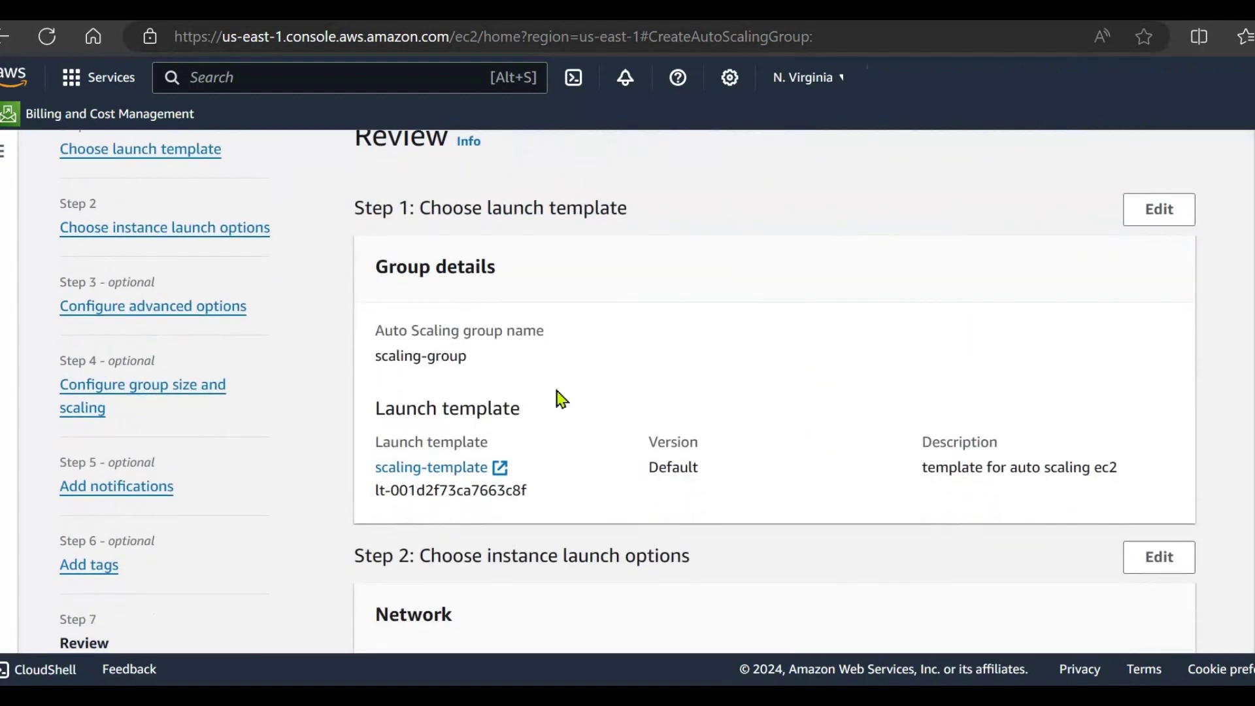
pyautogui.scroll(-6, 793, 431)
pyautogui.scroll(2, 666, 333)
pyautogui.scroll(-3, 523, 398)
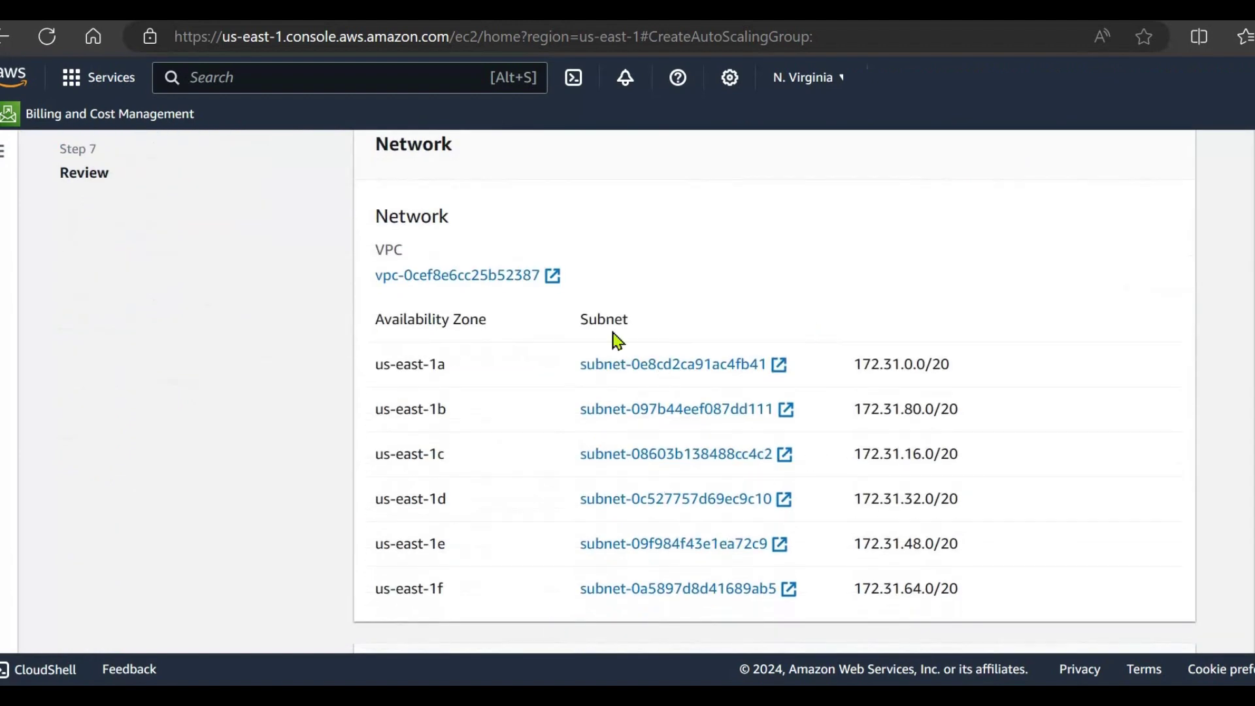
pyautogui.scroll(-4, 890, 401)
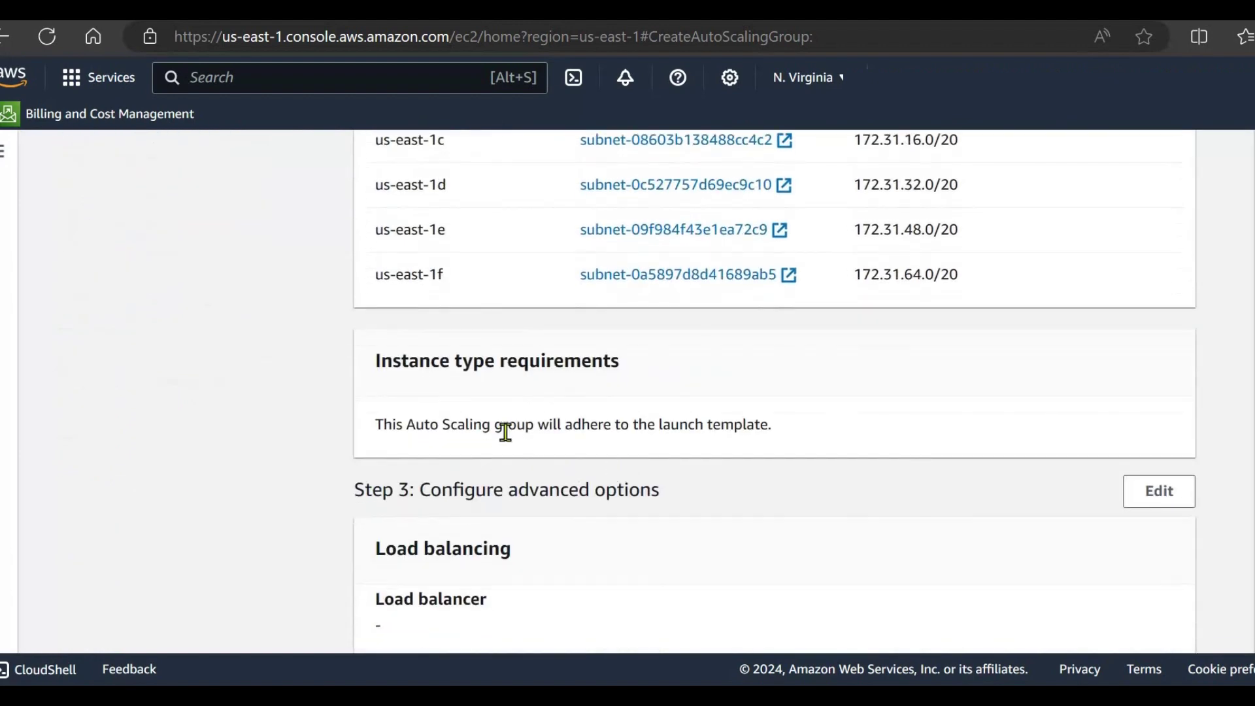
pyautogui.scroll(-3, 504, 426)
pyautogui.scroll(-2, 458, 386)
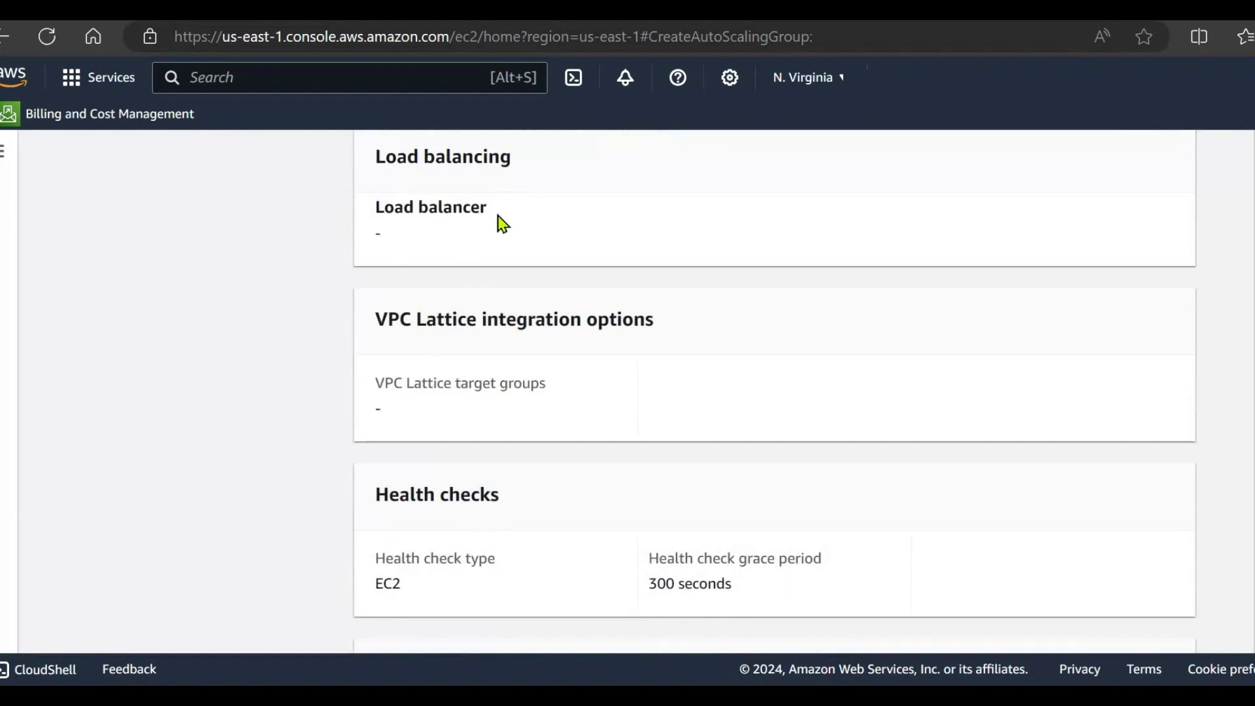
pyautogui.scroll(-2, 683, 390)
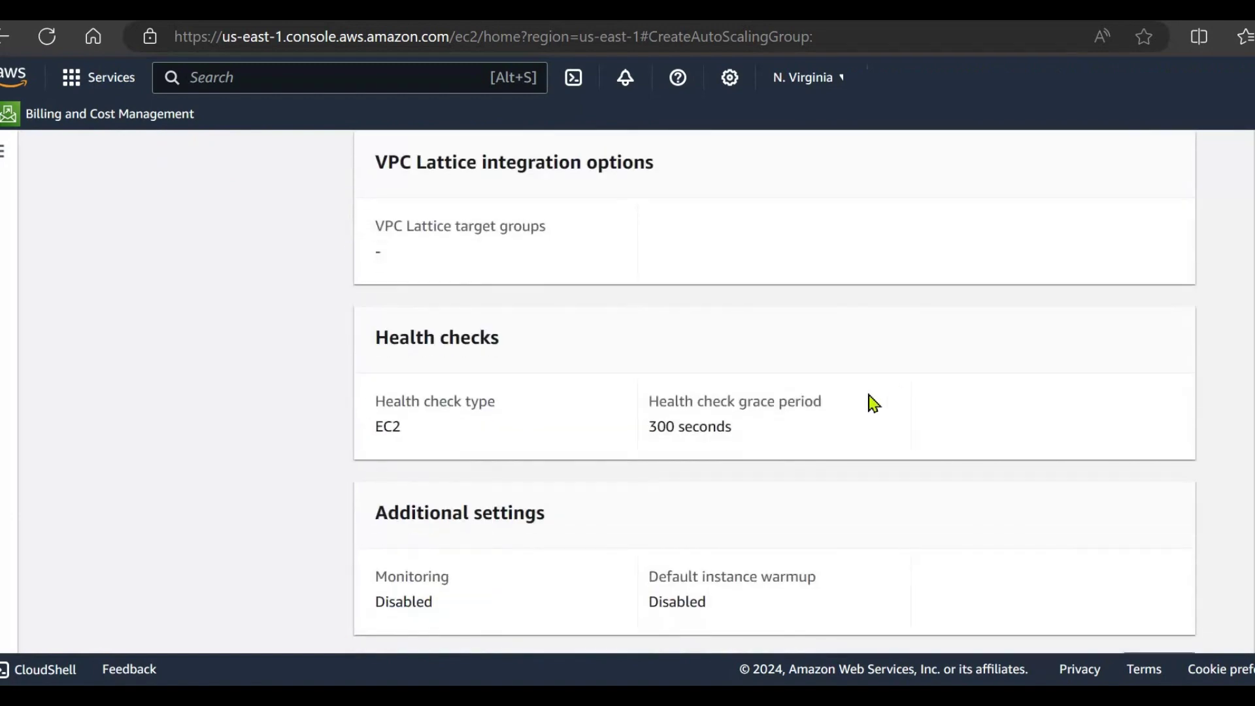
pyautogui.scroll(-2, 810, 434)
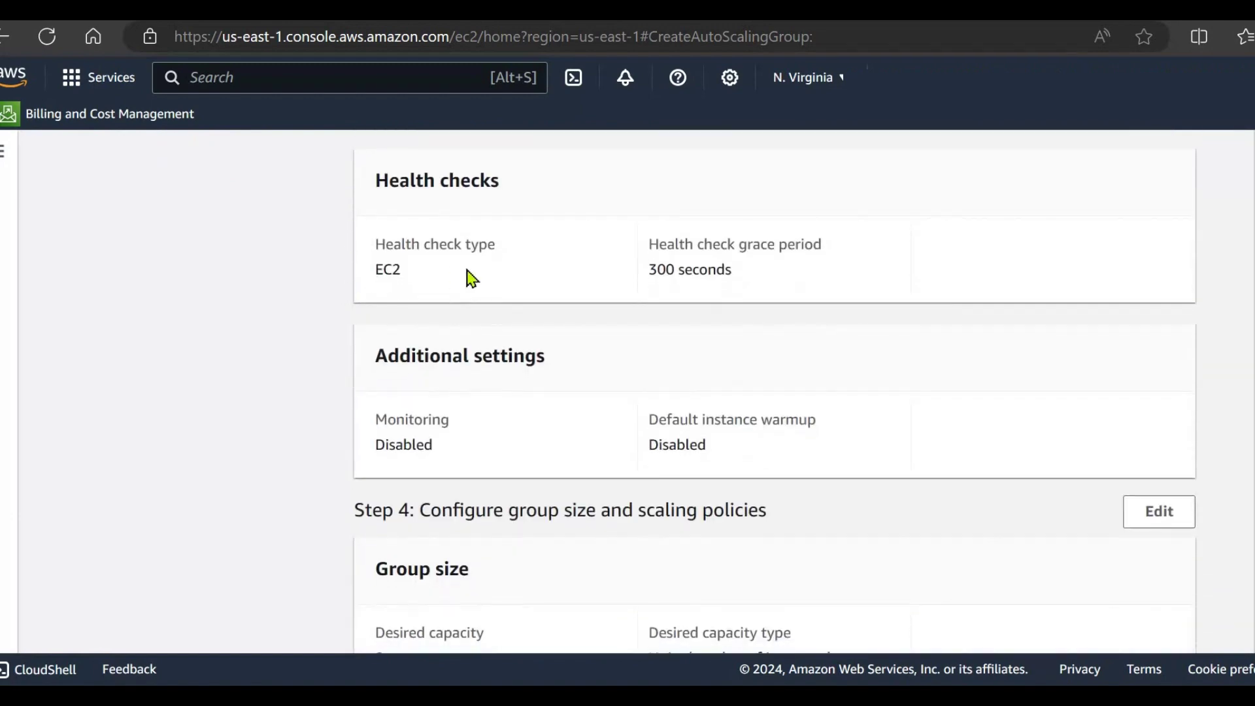
# Check the group size, scaling limits, notifications and tags in the summary, and create the Auto Scaling group.
pyautogui.scroll(-2, 827, 412)
pyautogui.scroll(-1, 830, 414)
pyautogui.scroll(-2, 830, 414)
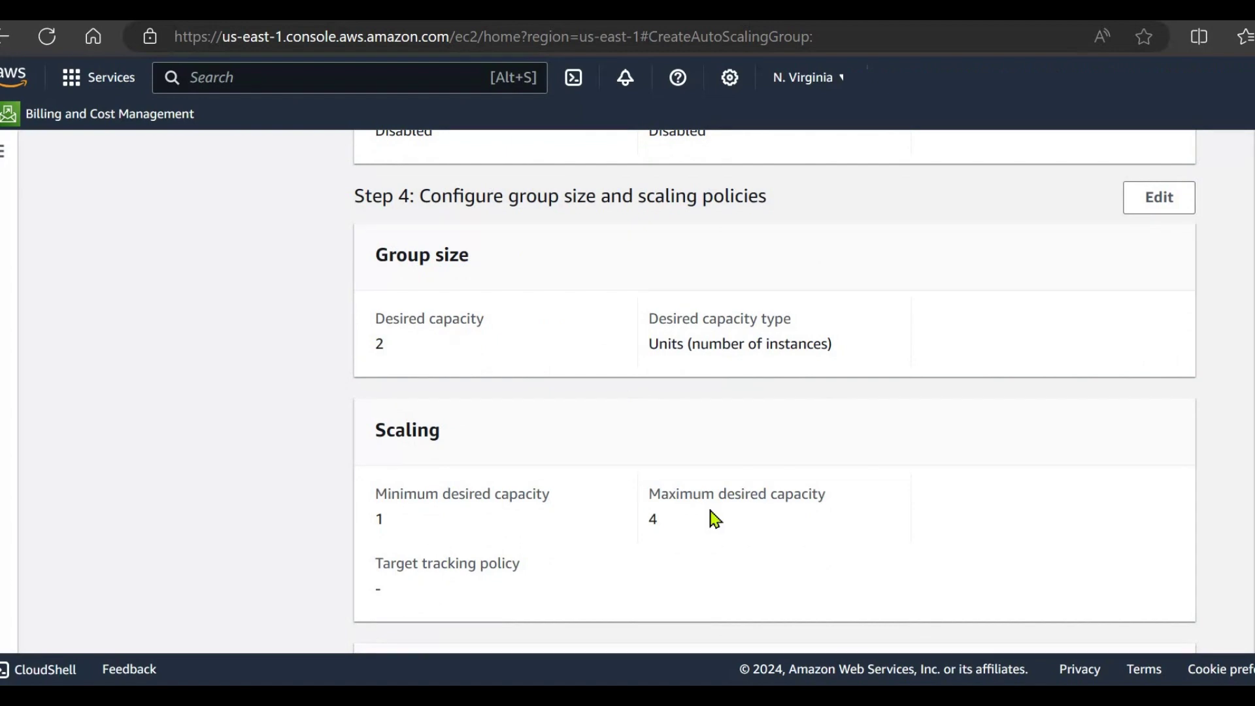
pyautogui.scroll(-12, 955, 470)
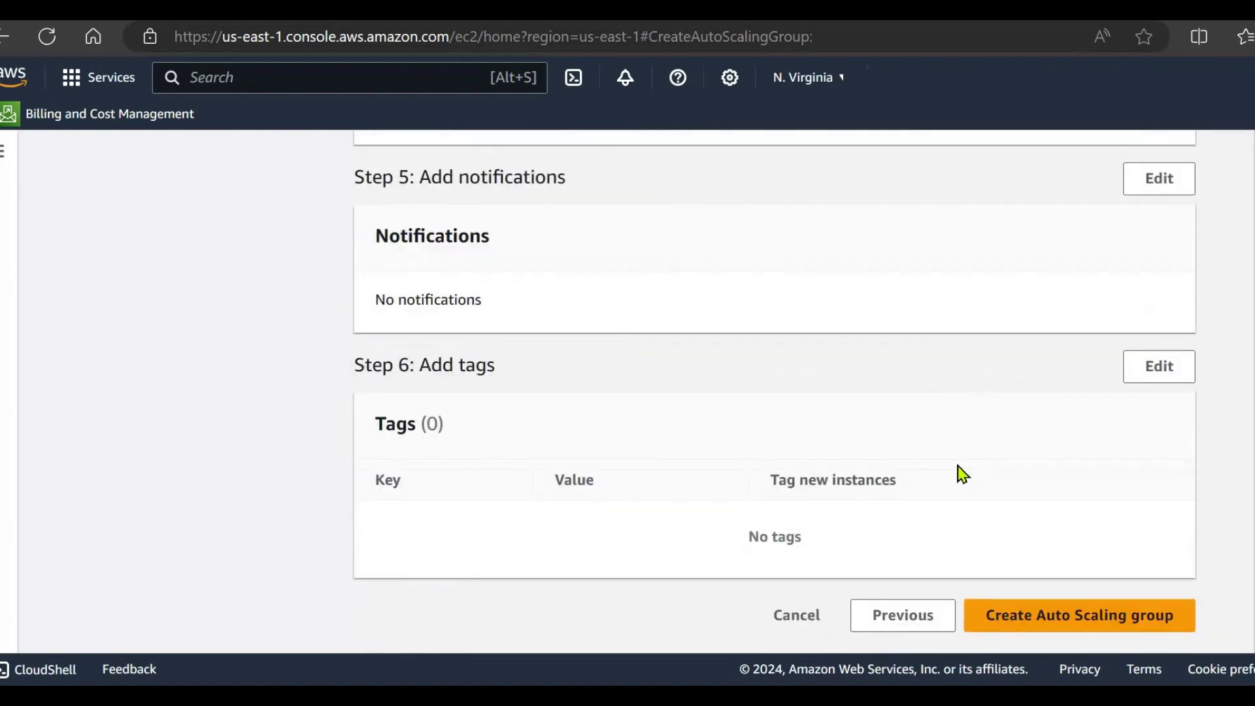
pyautogui.click(1054, 626)
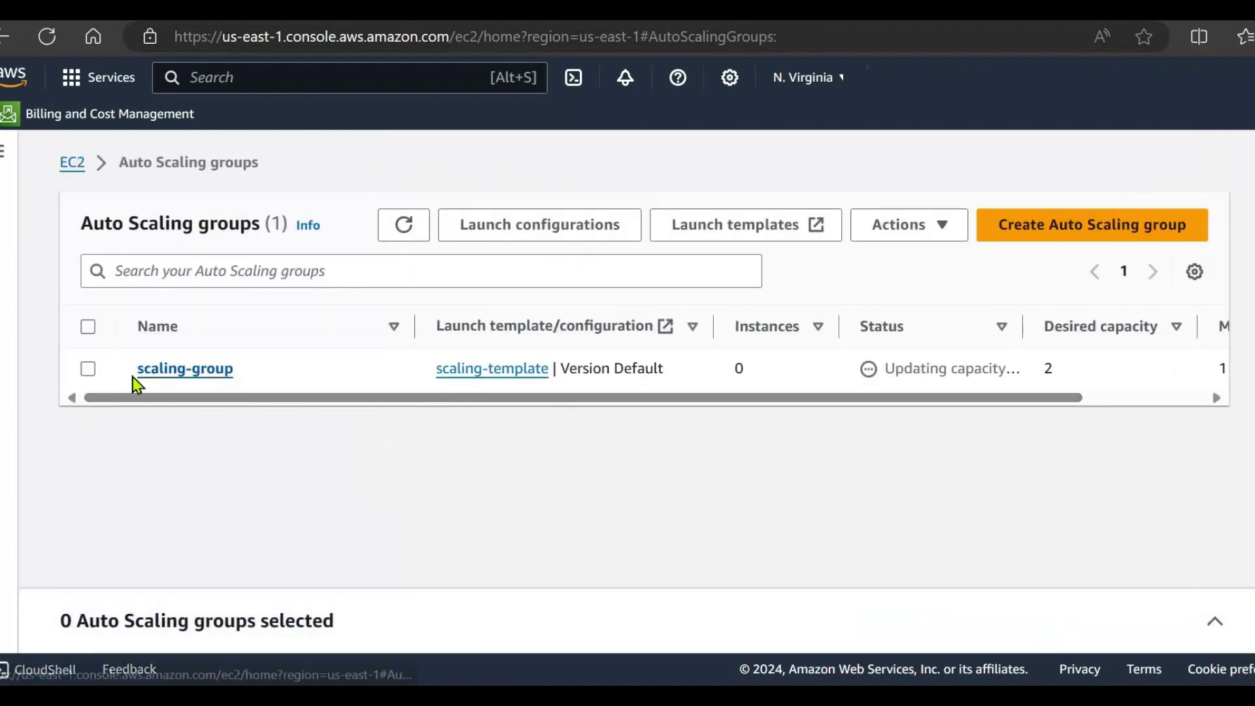
# Select scaling-group and examine its group details, including the desired, minimum and maximum capacity.
pyautogui.click(88, 370)
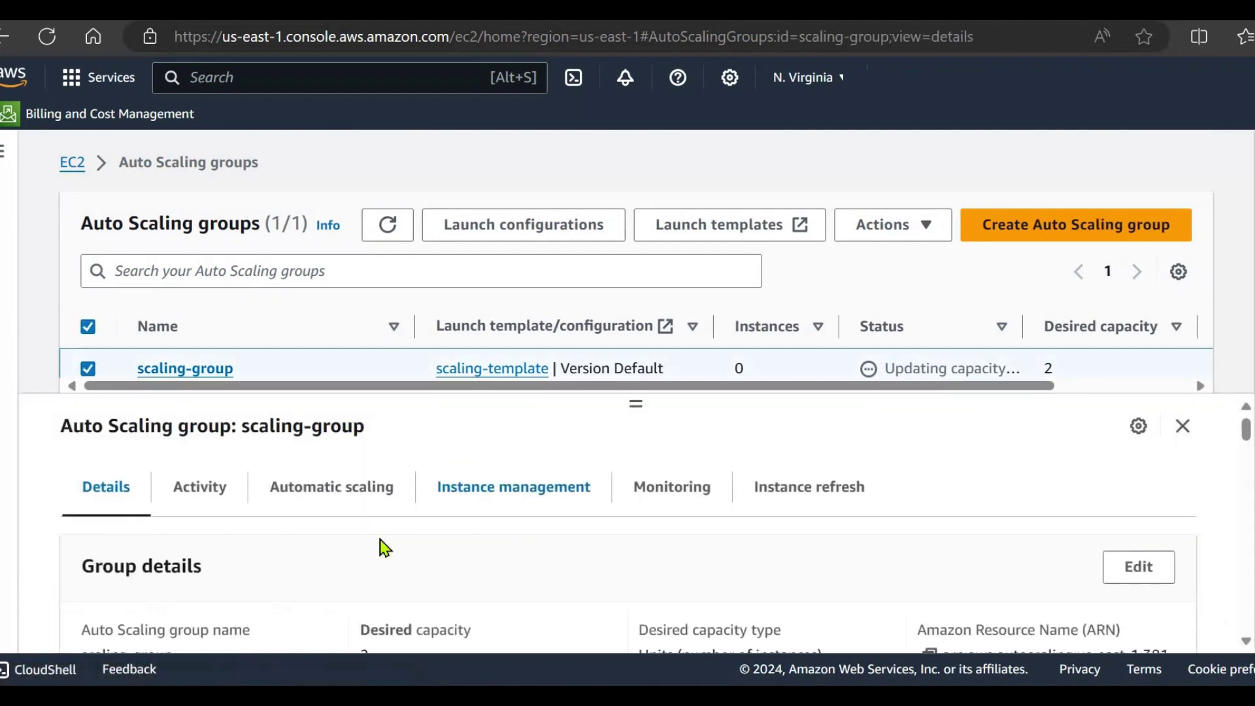
pyautogui.scroll(-5, 519, 552)
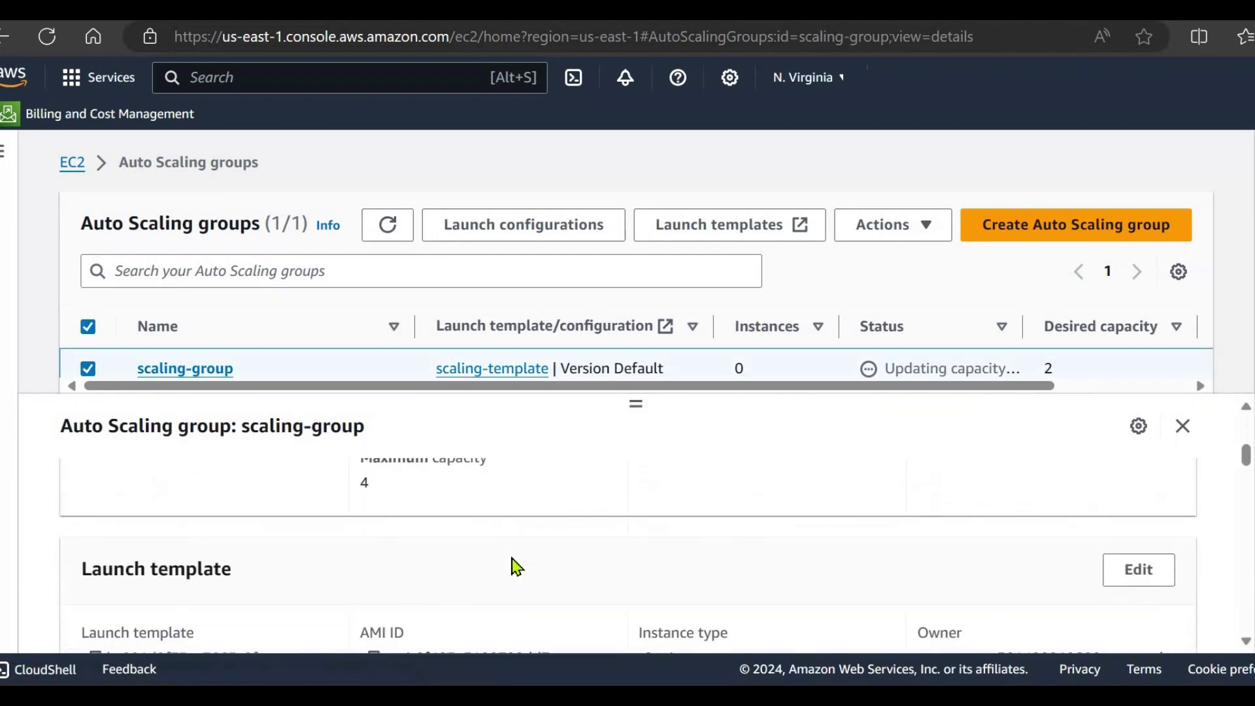
pyautogui.scroll(5, 516, 573)
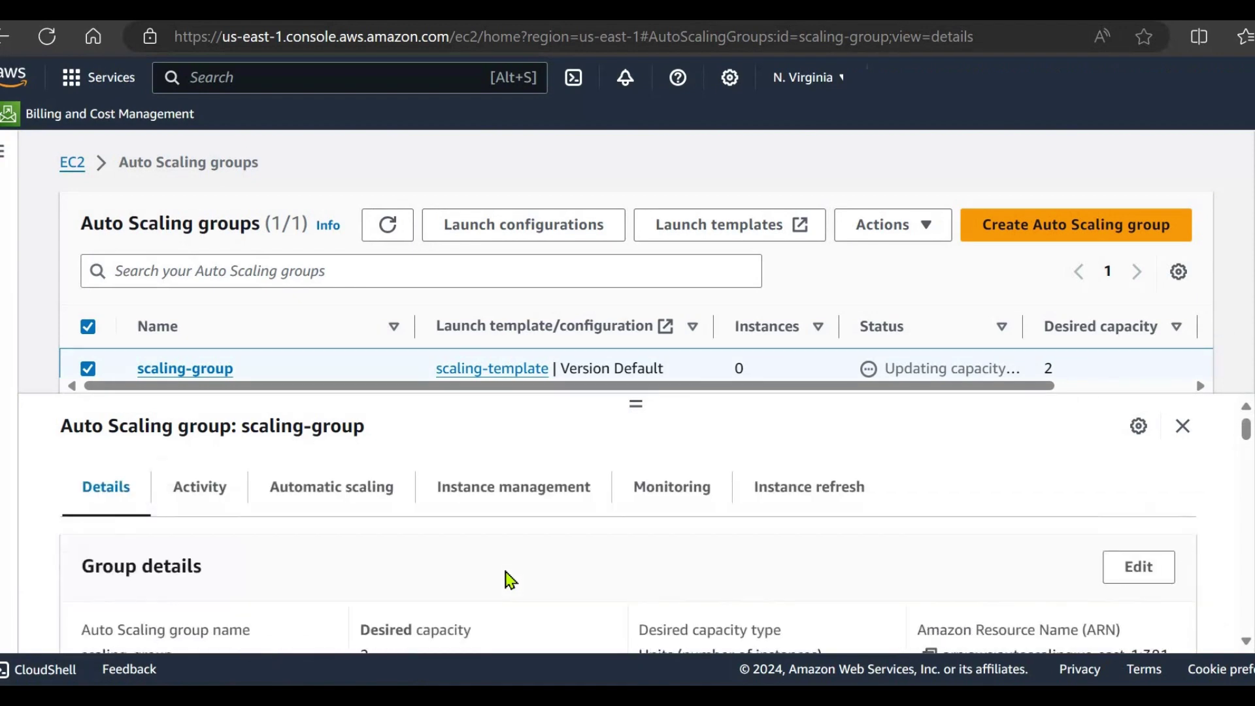
pyautogui.scroll(-1, 366, 596)
pyautogui.doubleClick(364, 578)
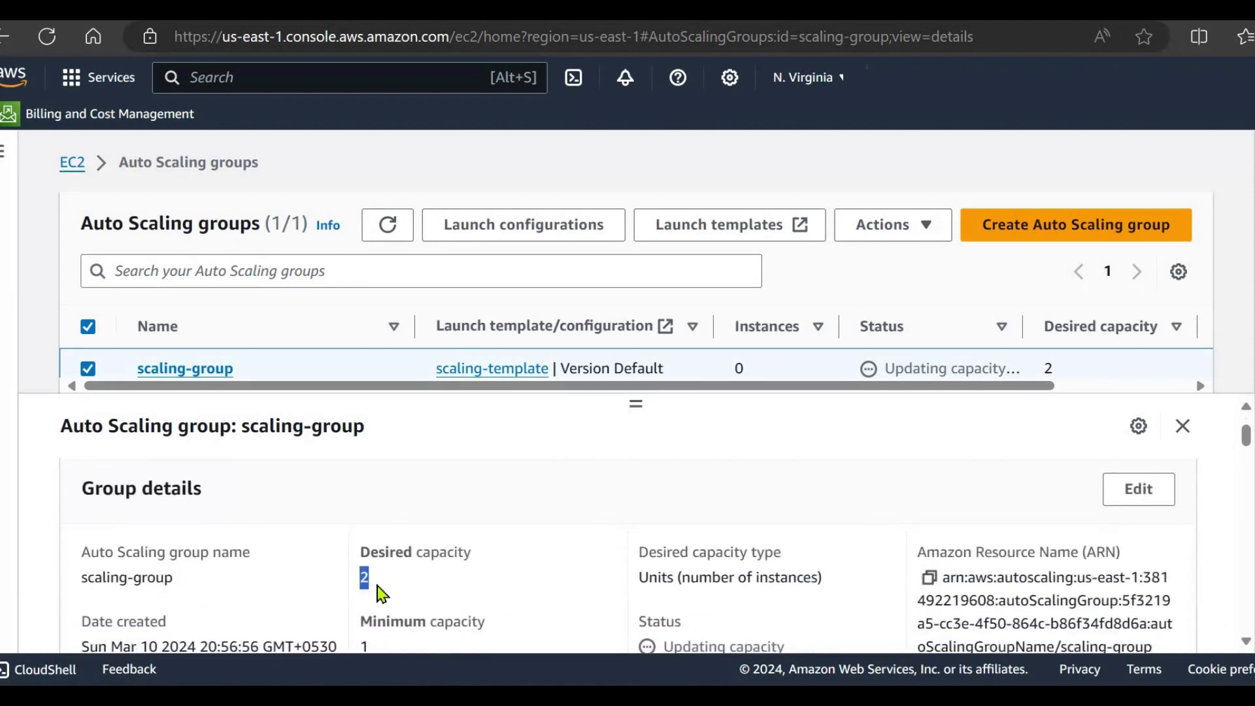
pyautogui.click(563, 465)
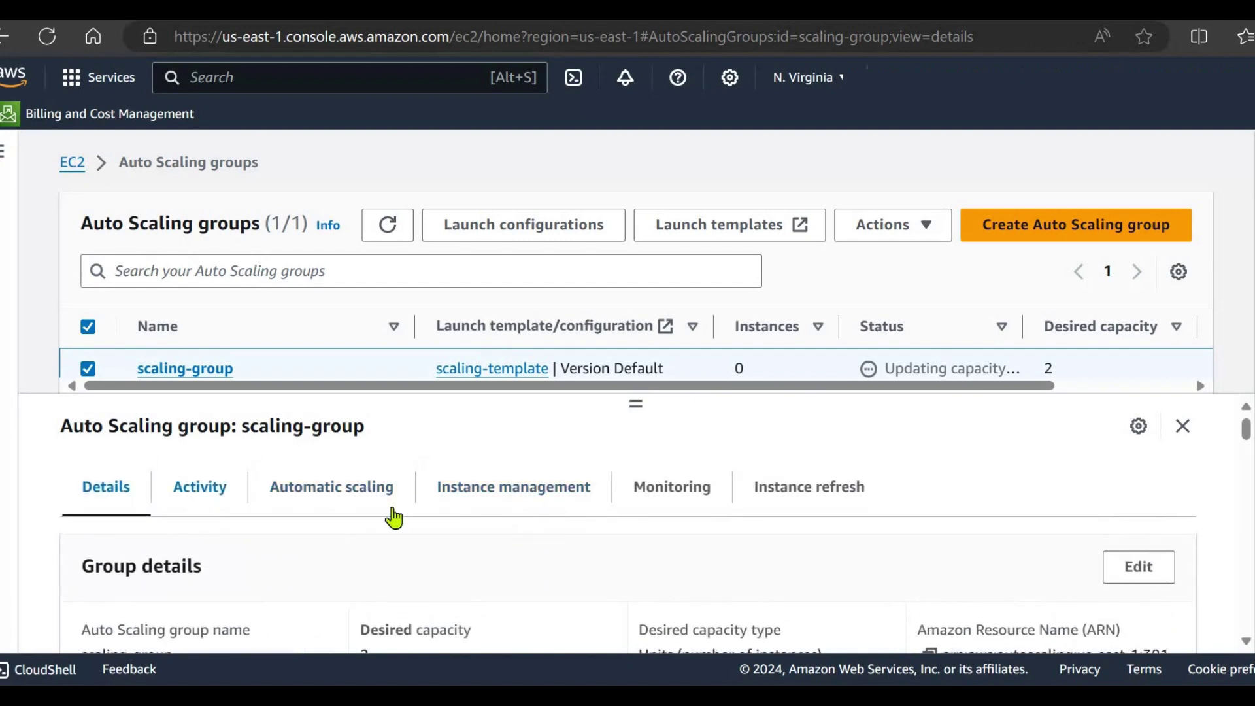
# Examine scaling-group's activity notifications and its activity history of instance launches.
pyautogui.click(195, 492)
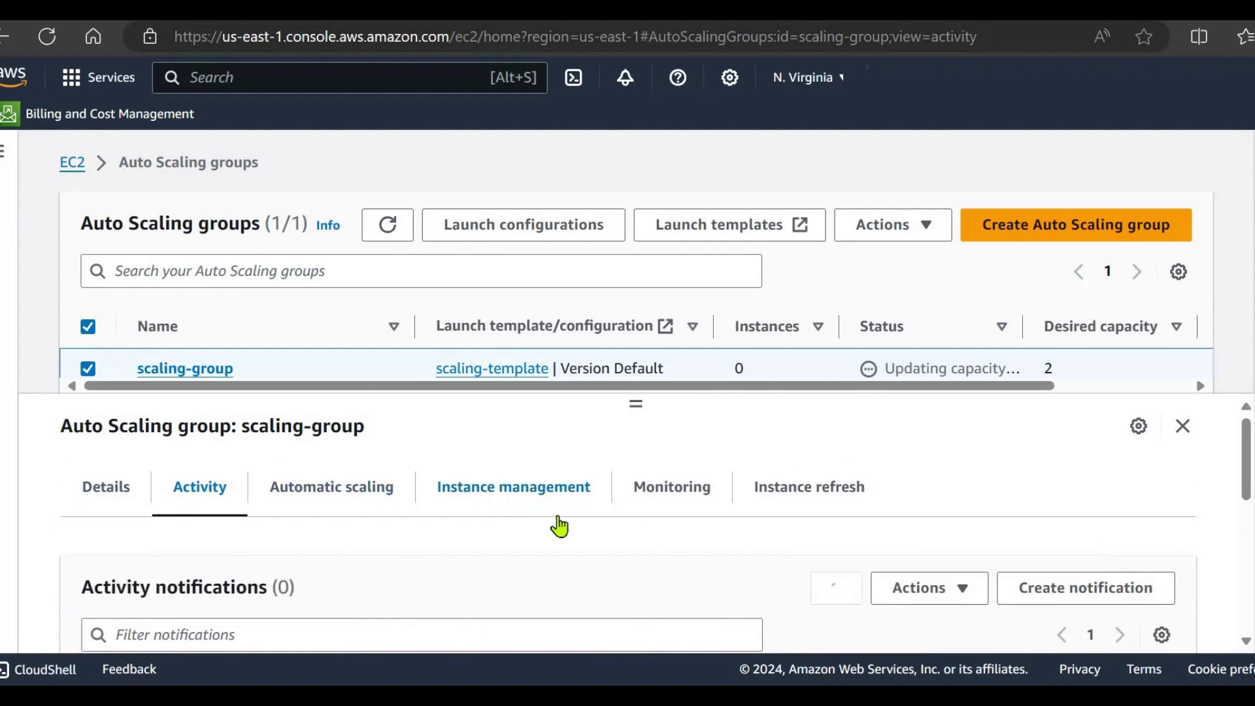
pyautogui.scroll(-1, 560, 524)
pyautogui.scroll(-3, 566, 538)
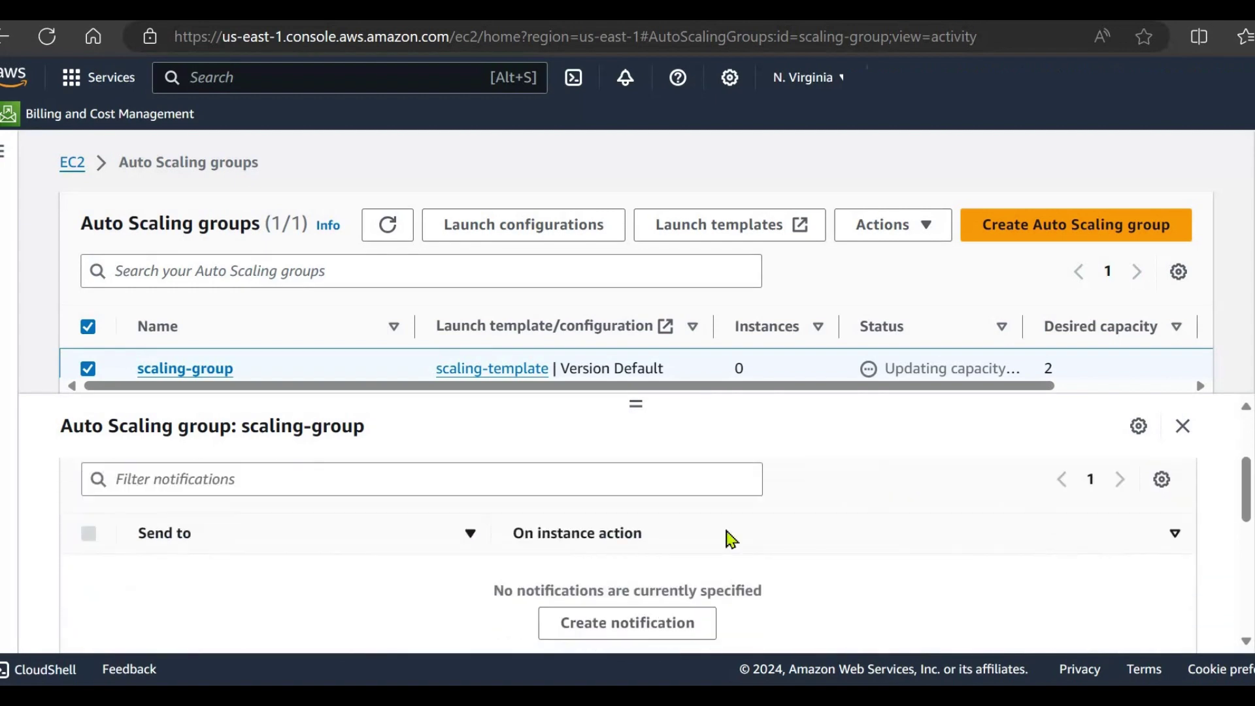
pyautogui.scroll(1, 618, 547)
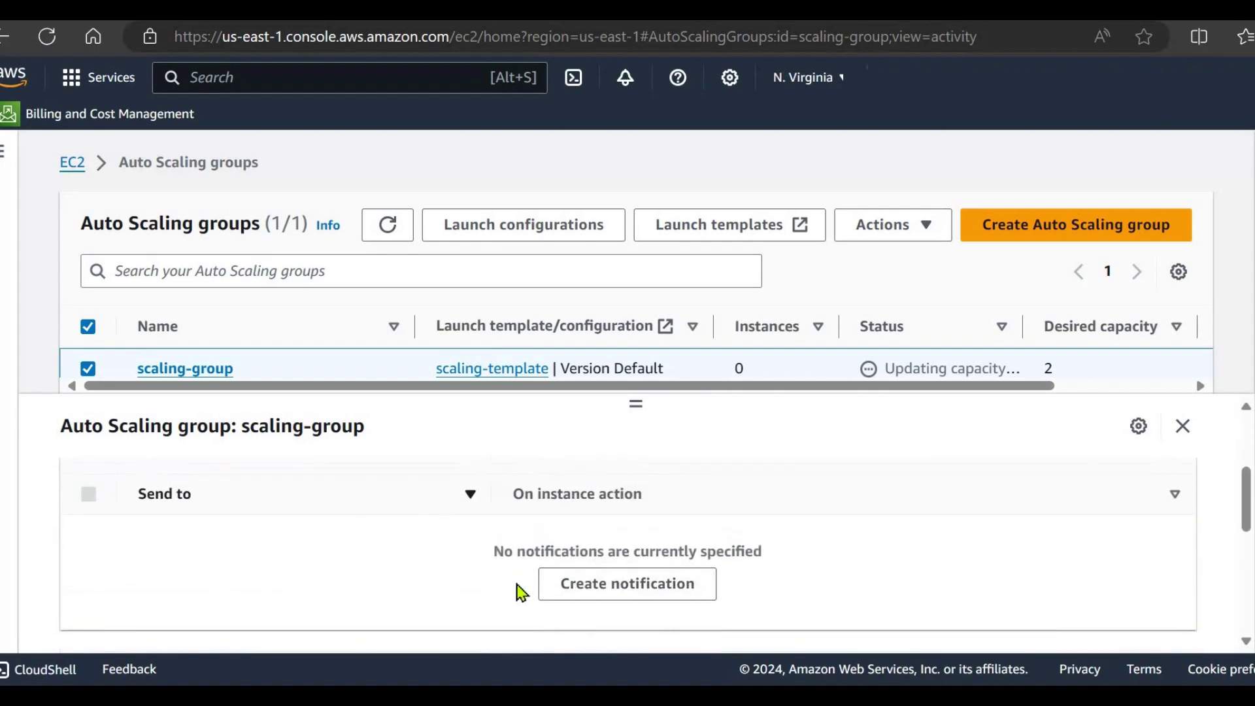
pyautogui.scroll(-5, 521, 592)
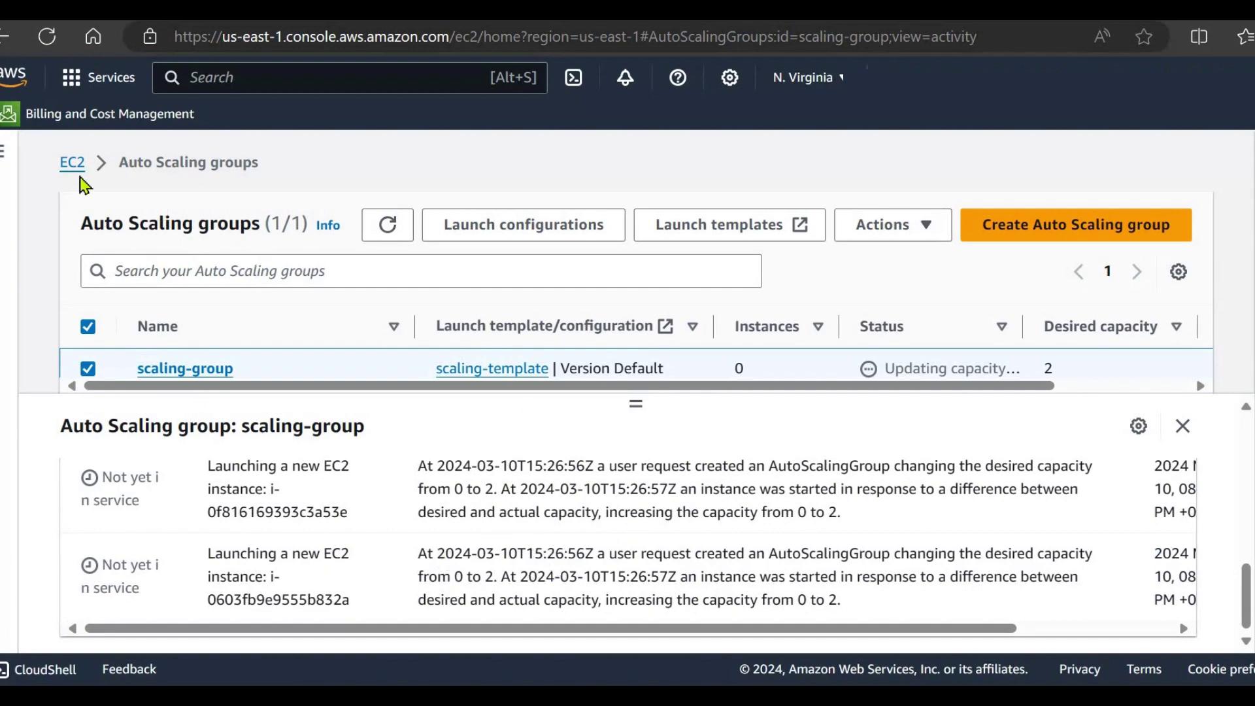
# Open the EC2 dashboard in a new browser tab and list the running instances.
pyautogui.rightClick(73, 164)
pyautogui.click(92, 188)
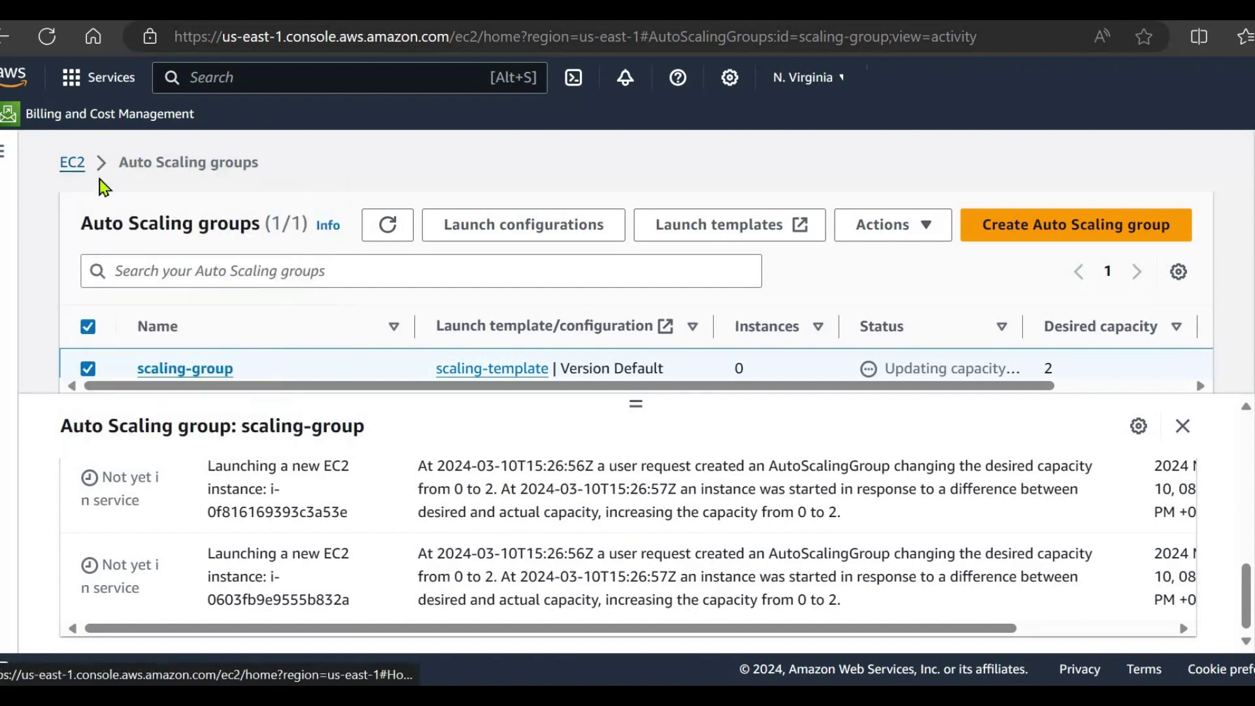
pyautogui.click(817, 10)
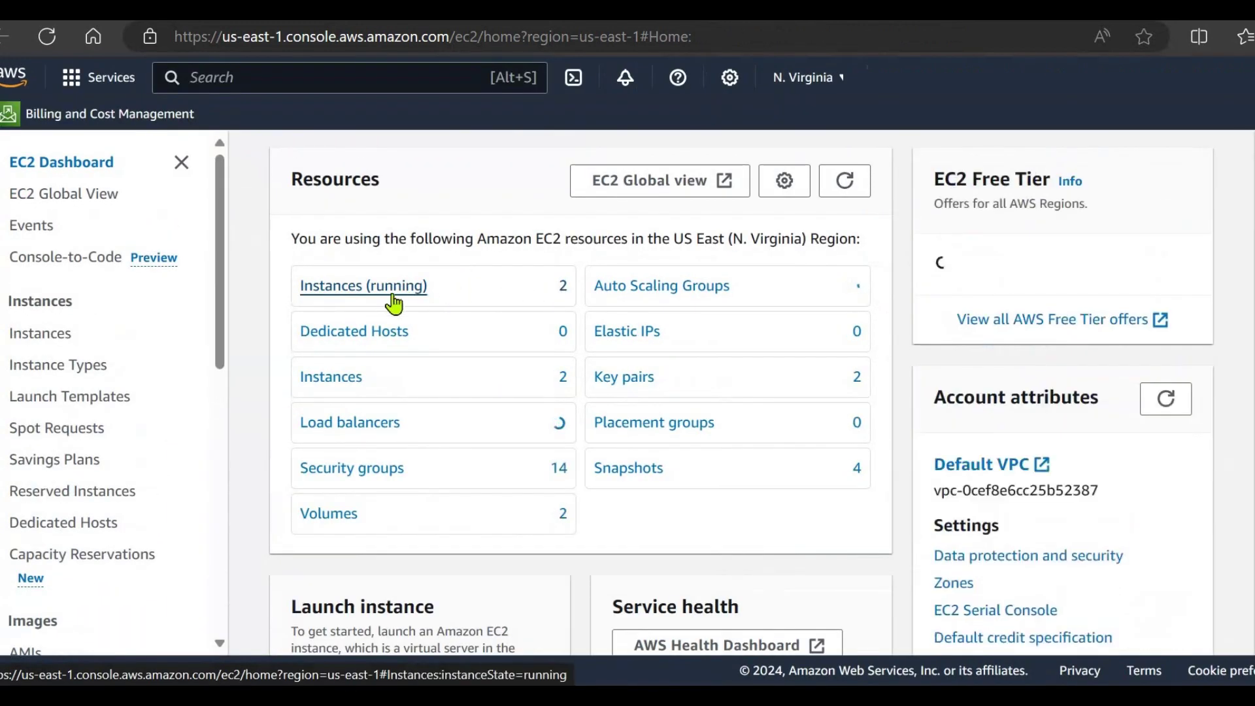
pyautogui.click(363, 285)
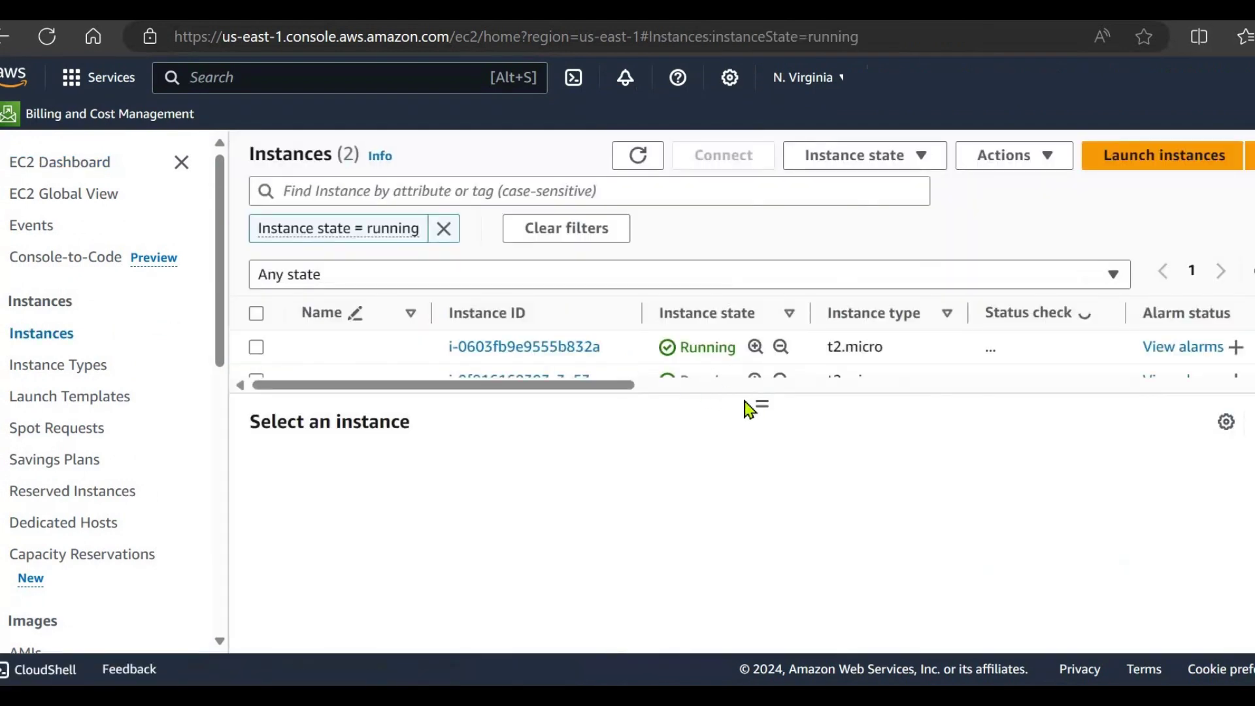
# Enlarge the instance list and examine the running instances' states, types, Availability Zones and public IPv4 addresses.
pyautogui.moveTo(766, 407); pyautogui.dragTo(778, 465)
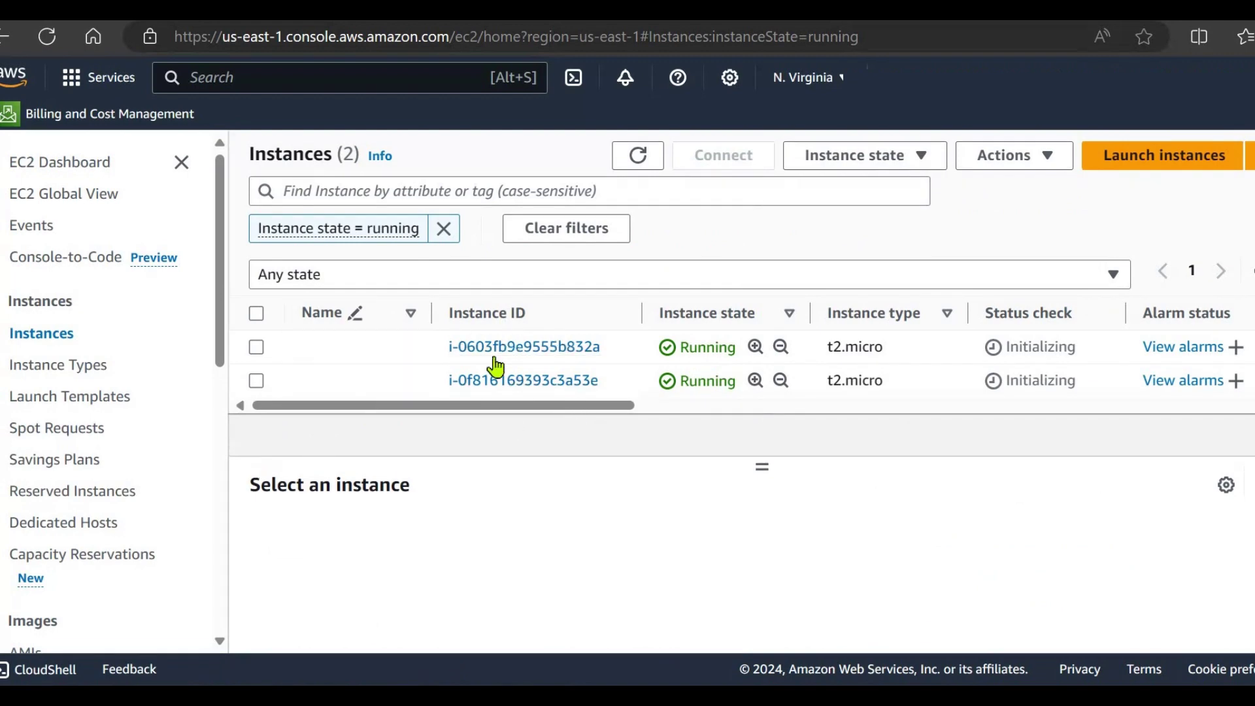
pyautogui.moveTo(611, 413); pyautogui.dragTo(893, 410)
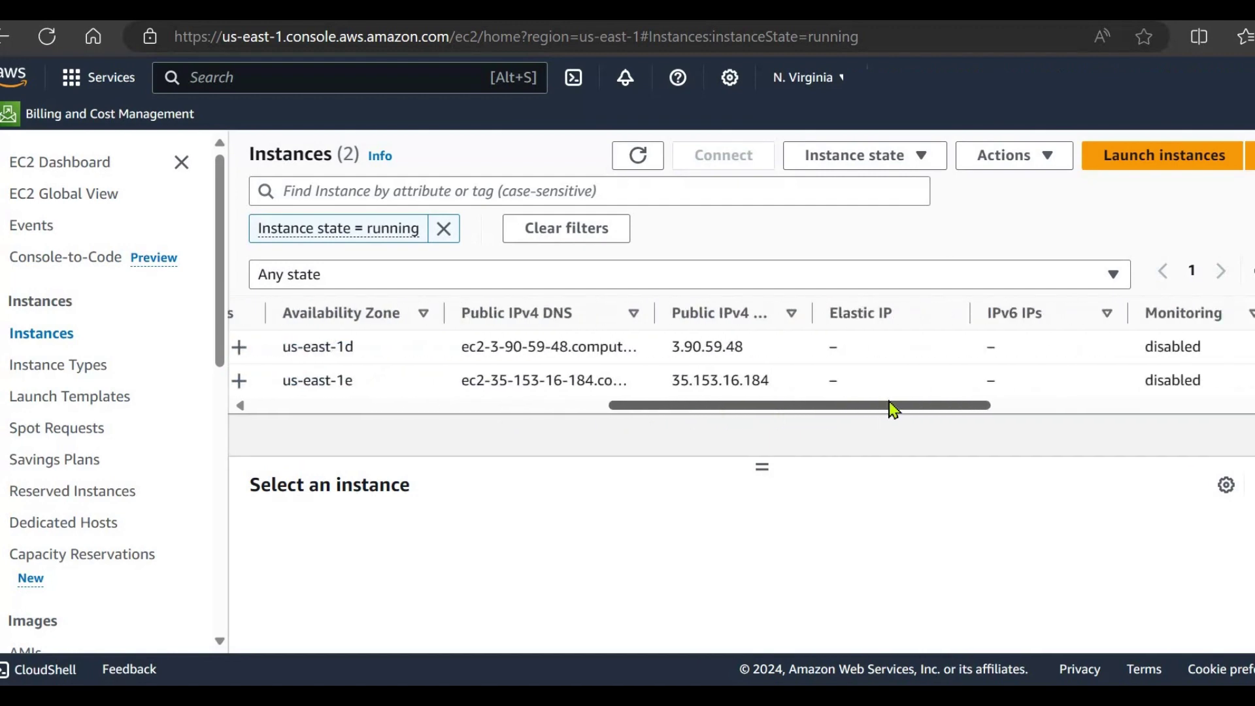
pyautogui.moveTo(676, 411); pyautogui.dragTo(868, 422)
pyautogui.moveTo(684, 451); pyautogui.dragTo(246, 396)
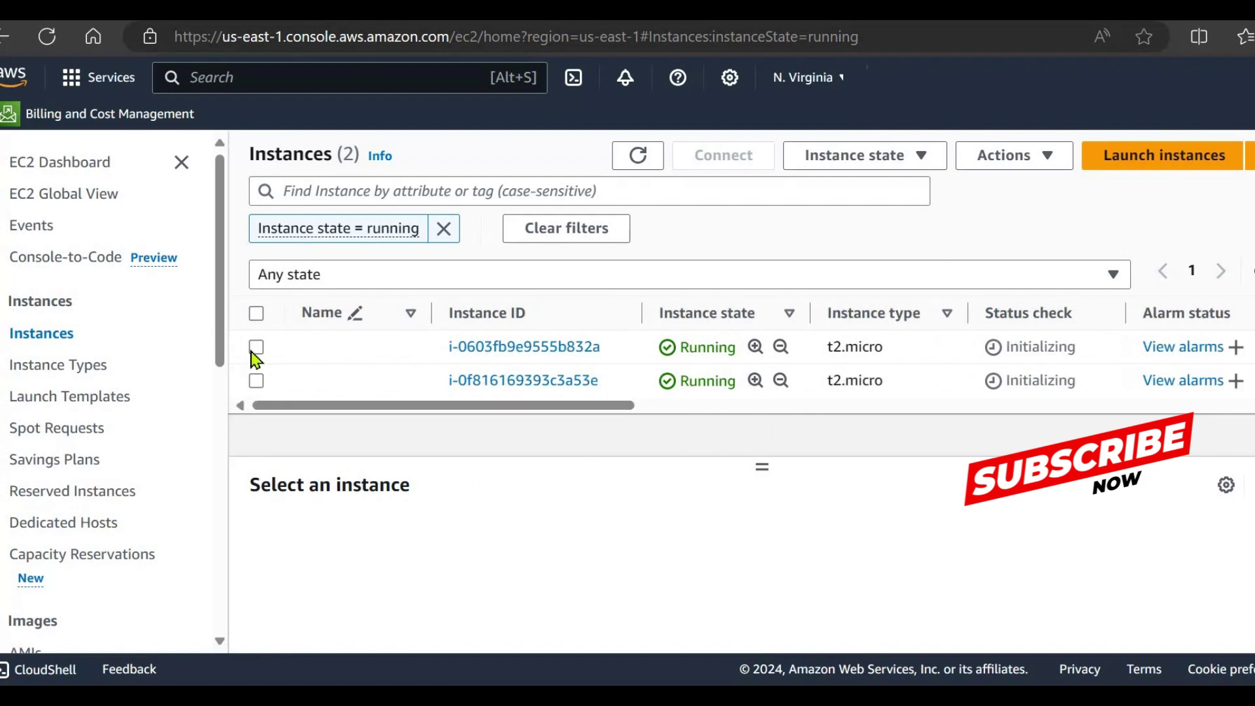
# Connect to instance i-0603fb9e9555b832a in the browser using EC2 Instance Connect, and close the terminal session.
pyautogui.click(307, 336)
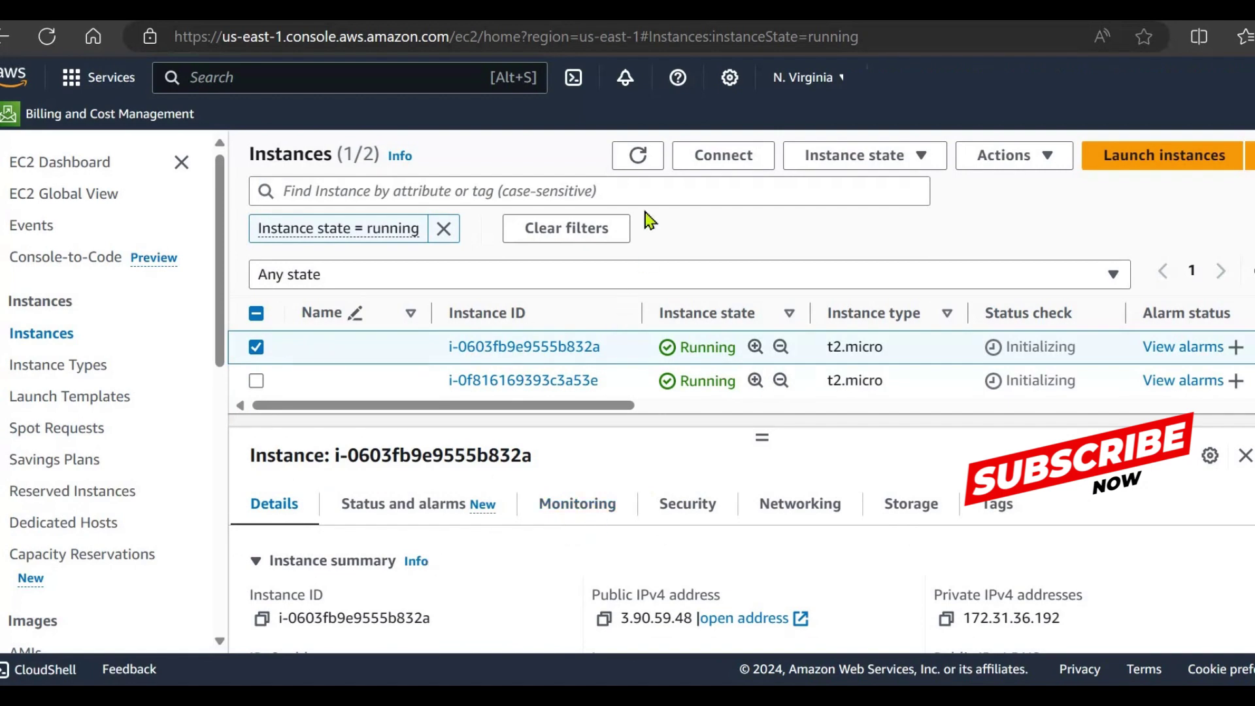
pyautogui.click(737, 160)
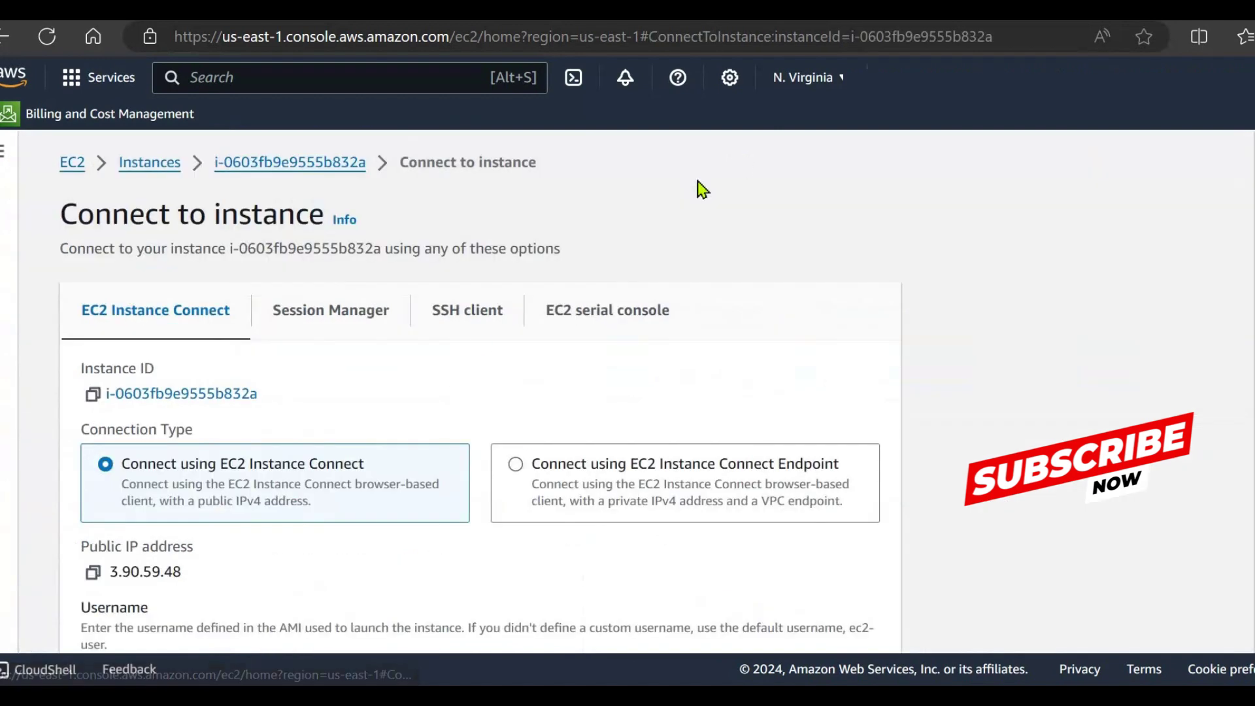
pyautogui.scroll(-4, 588, 344)
pyautogui.click(850, 624)
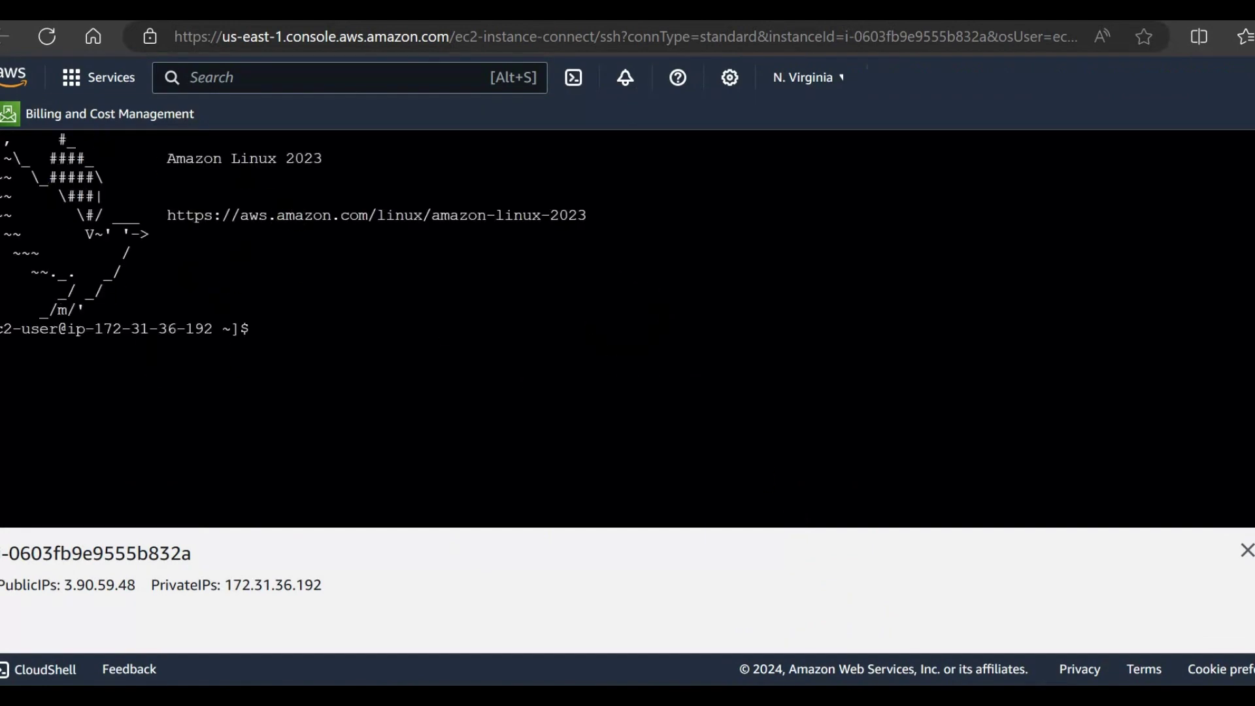
pyautogui.click(1081, 9)
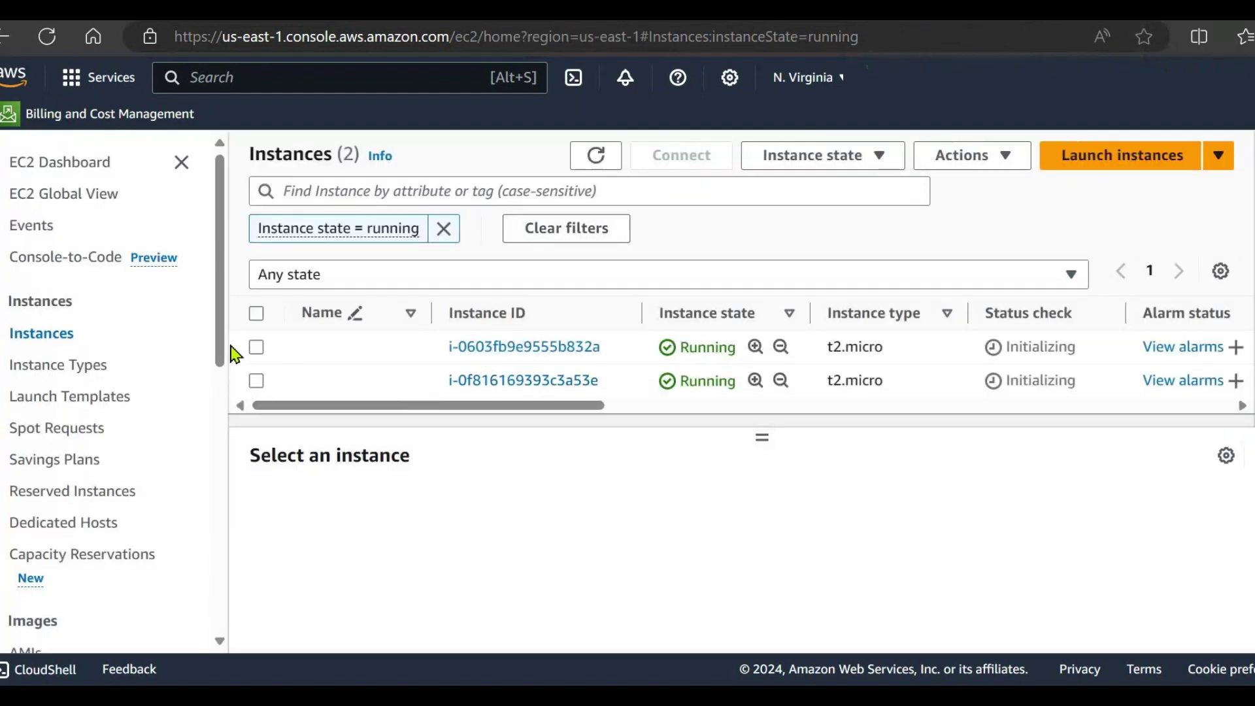
# Select instance i-0603fb9e9555b832a and examine its summary details, including addresses, VPC, subnet and Auto Scaling group name.
pyautogui.click(256, 349)
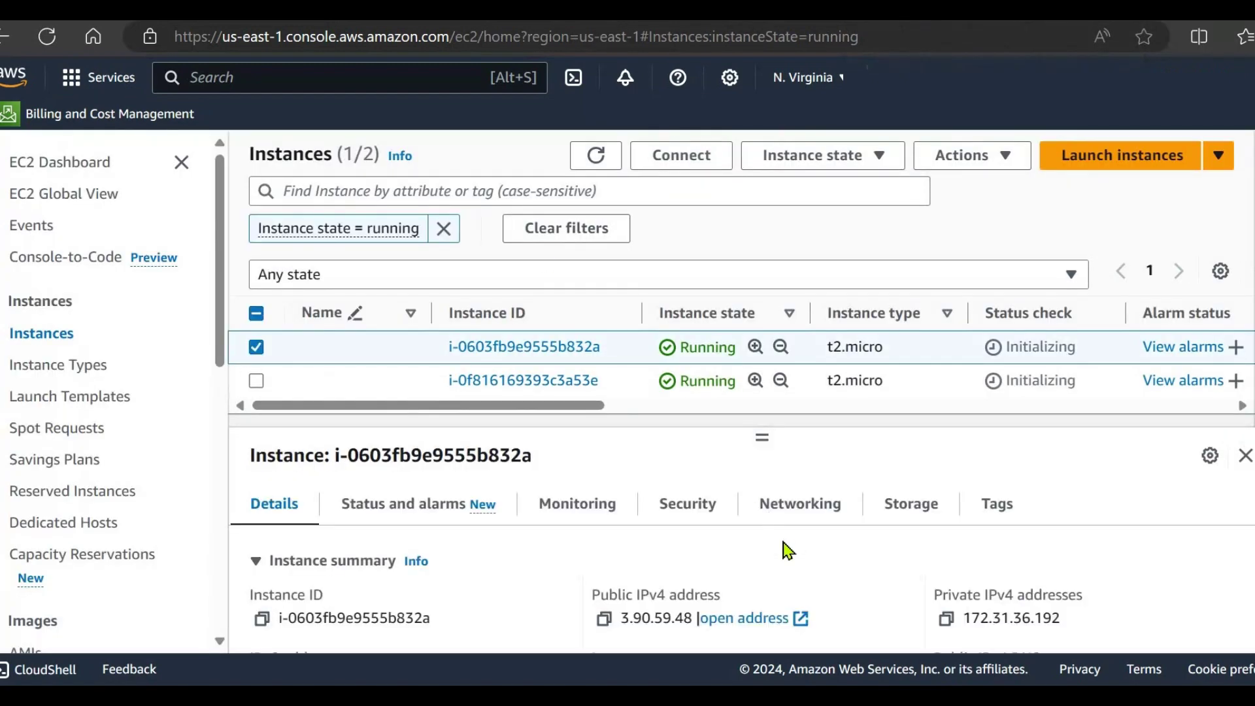
pyautogui.moveTo(762, 428); pyautogui.dragTo(762, 403)
pyautogui.scroll(-2, 692, 575)
pyautogui.scroll(-1, 693, 580)
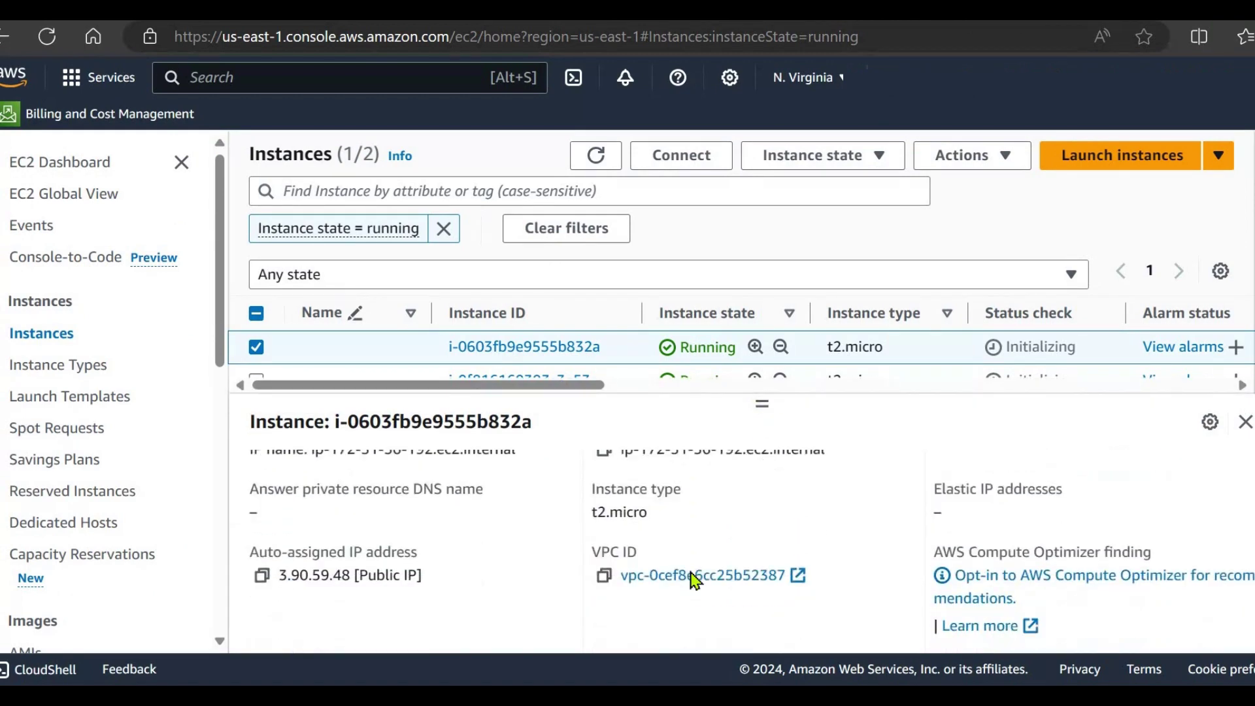
pyautogui.scroll(-1, 781, 571)
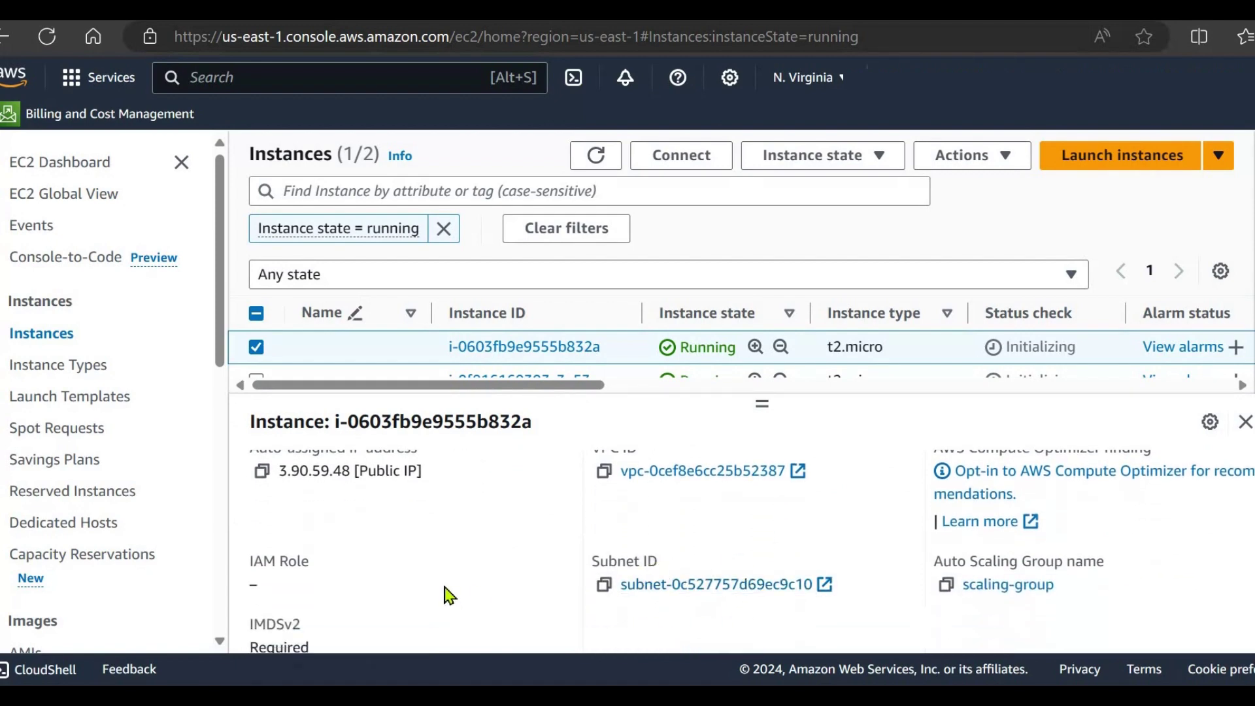
pyautogui.scroll(-2, 448, 594)
pyautogui.scroll(-2, 442, 591)
pyautogui.scroll(6, 477, 575)
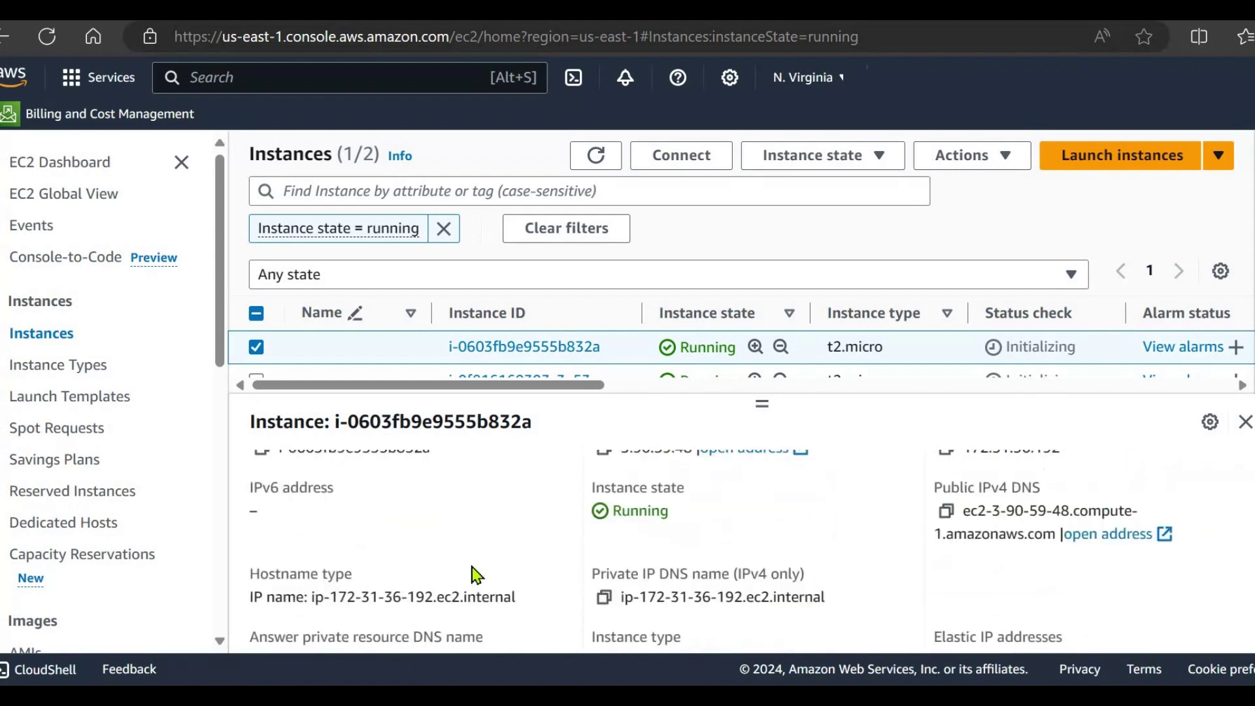
pyautogui.scroll(3, 477, 575)
# Examine the security details and security group of instance i-0603fb9e9555b832a, and deselect the instance.
pyautogui.click(688, 470)
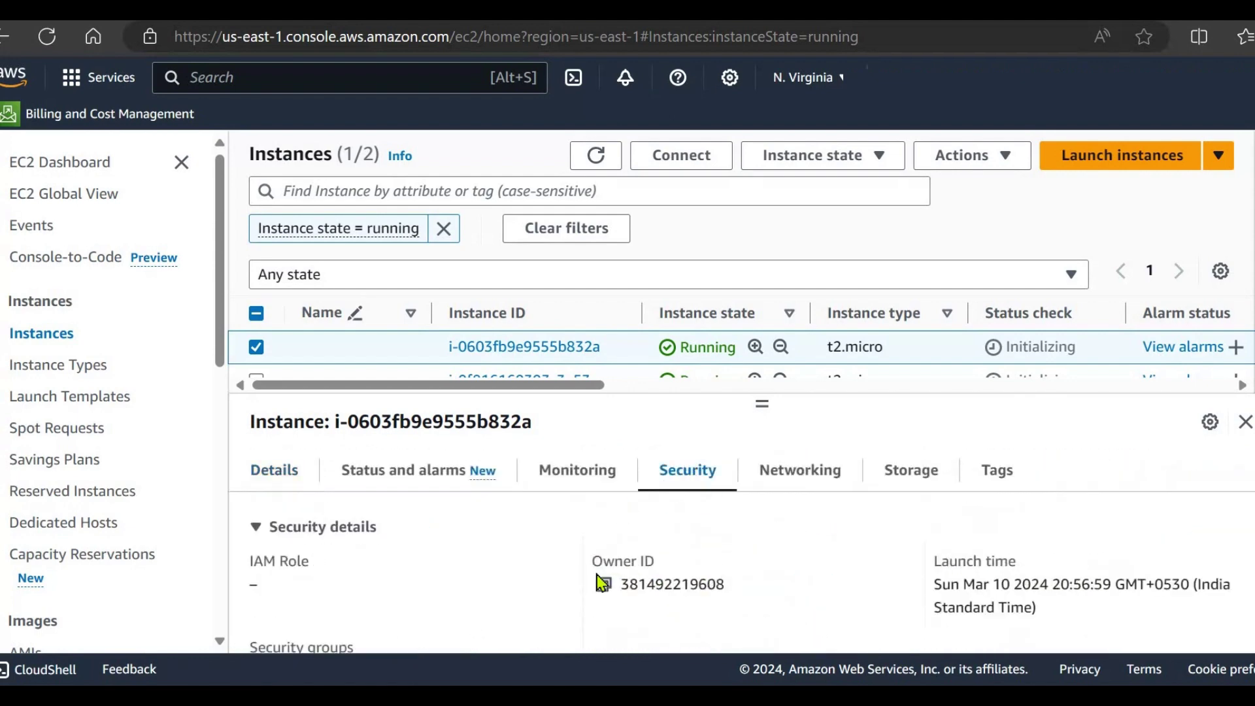
pyautogui.scroll(-2, 600, 582)
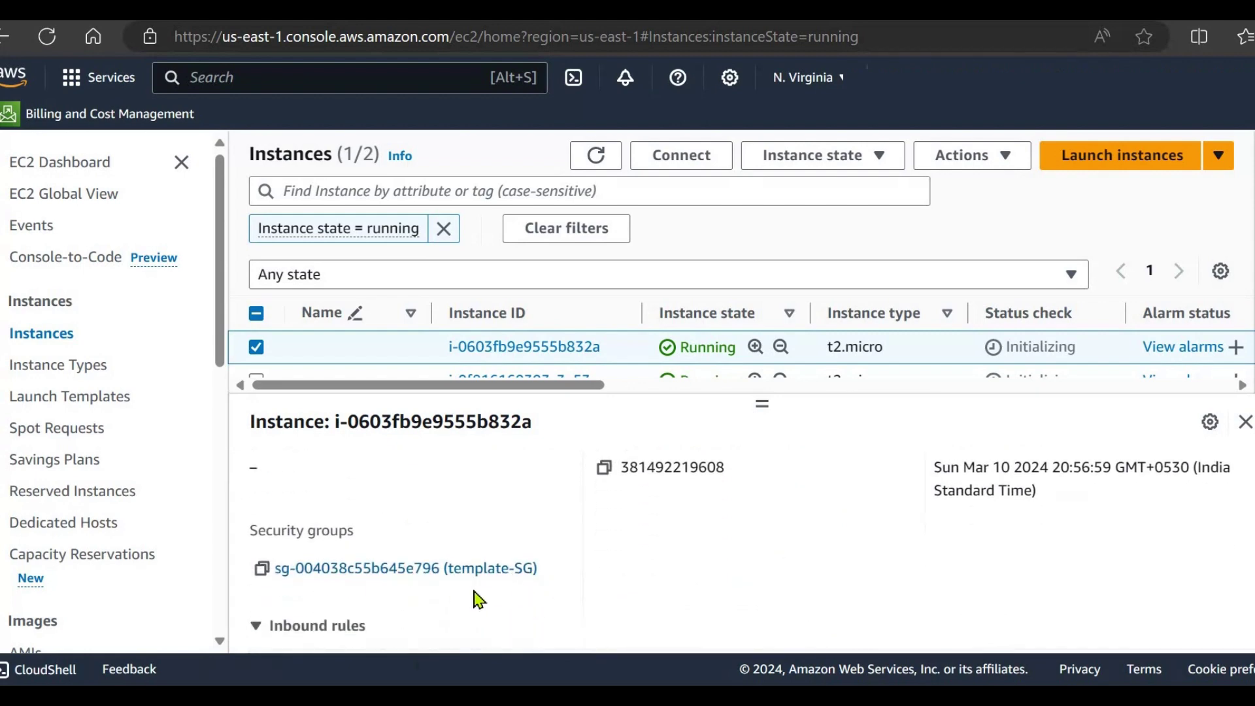
pyautogui.scroll(2, 549, 588)
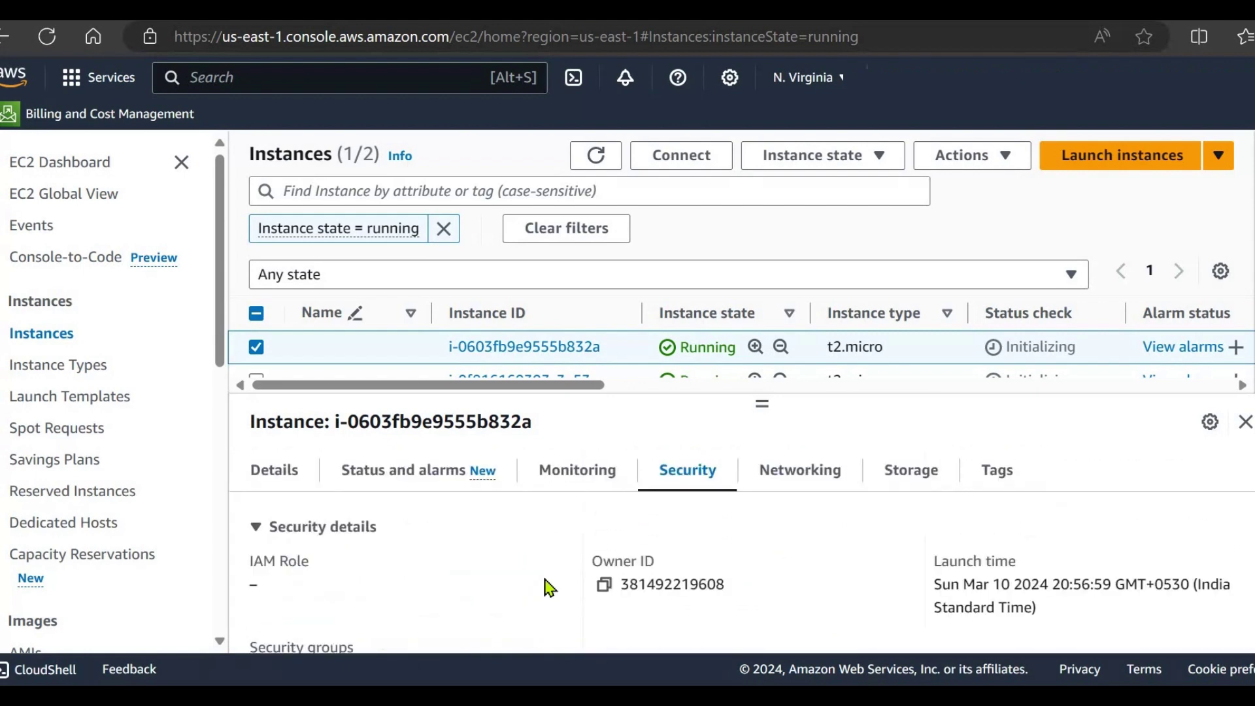
pyautogui.moveTo(762, 395); pyautogui.dragTo(762, 422)
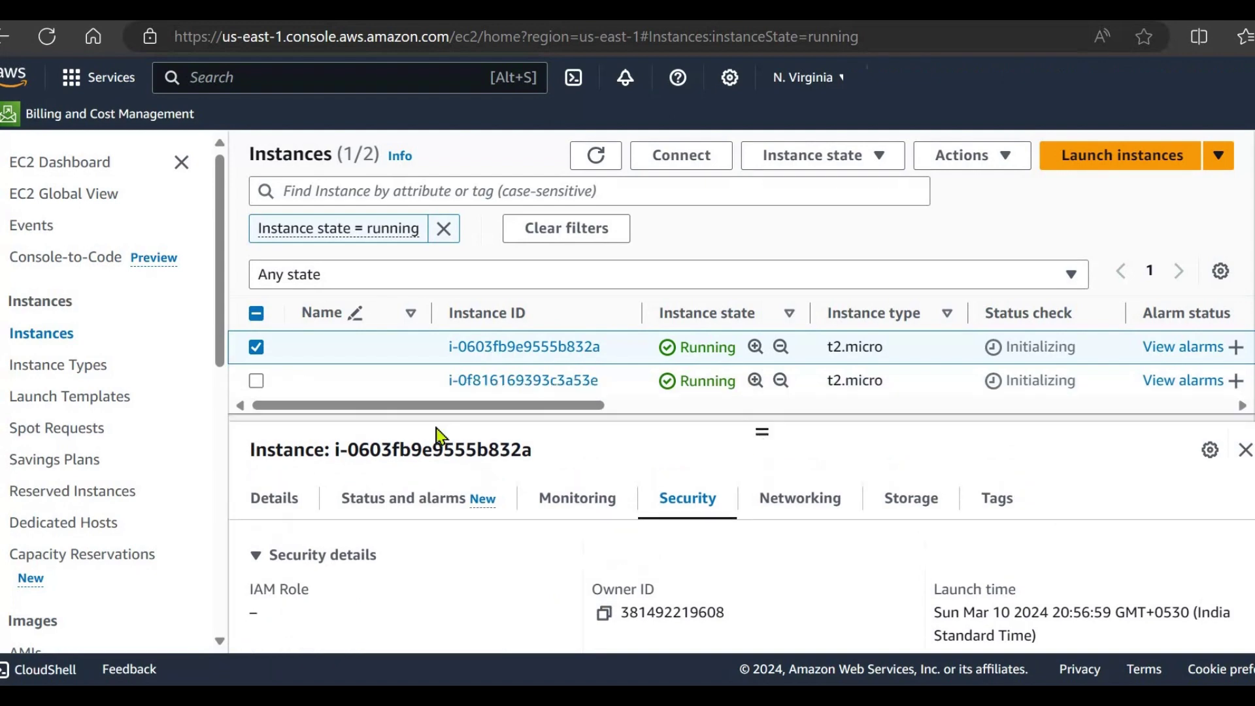
pyautogui.click(256, 347)
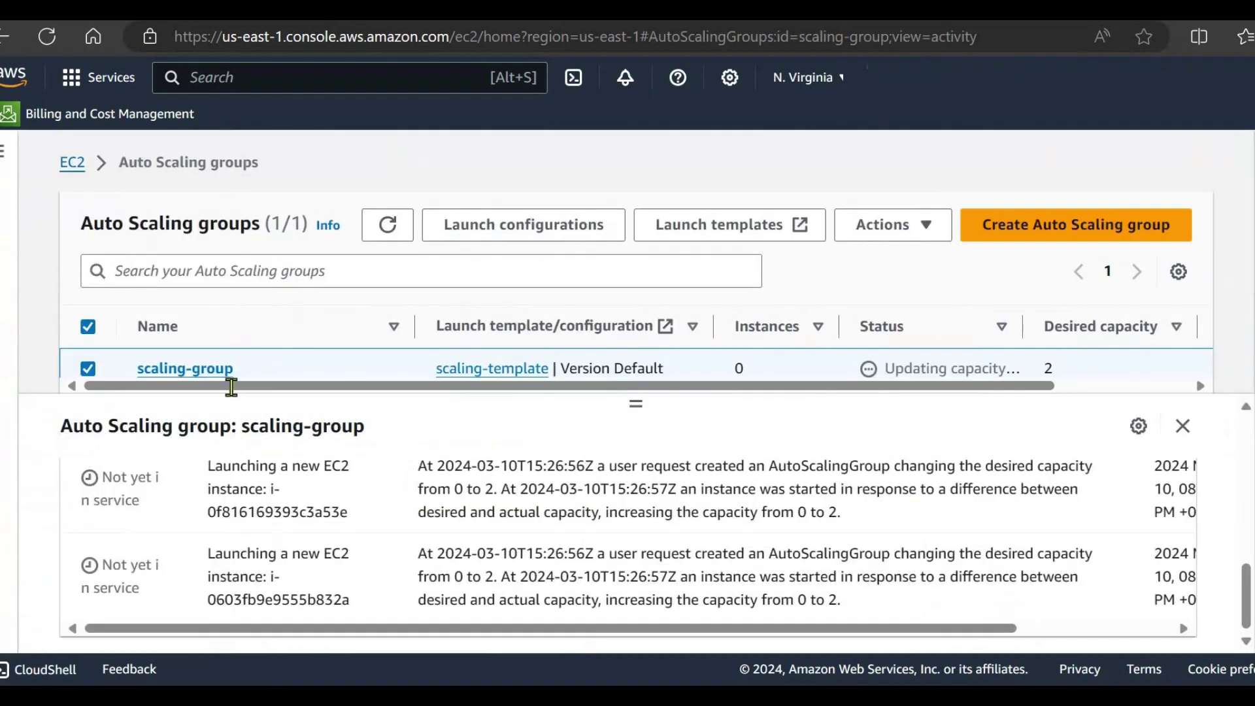
# Refresh the Auto Scaling groups list, reselect scaling-group and check the launch statuses in its activity history.
pyautogui.click(395, 226)
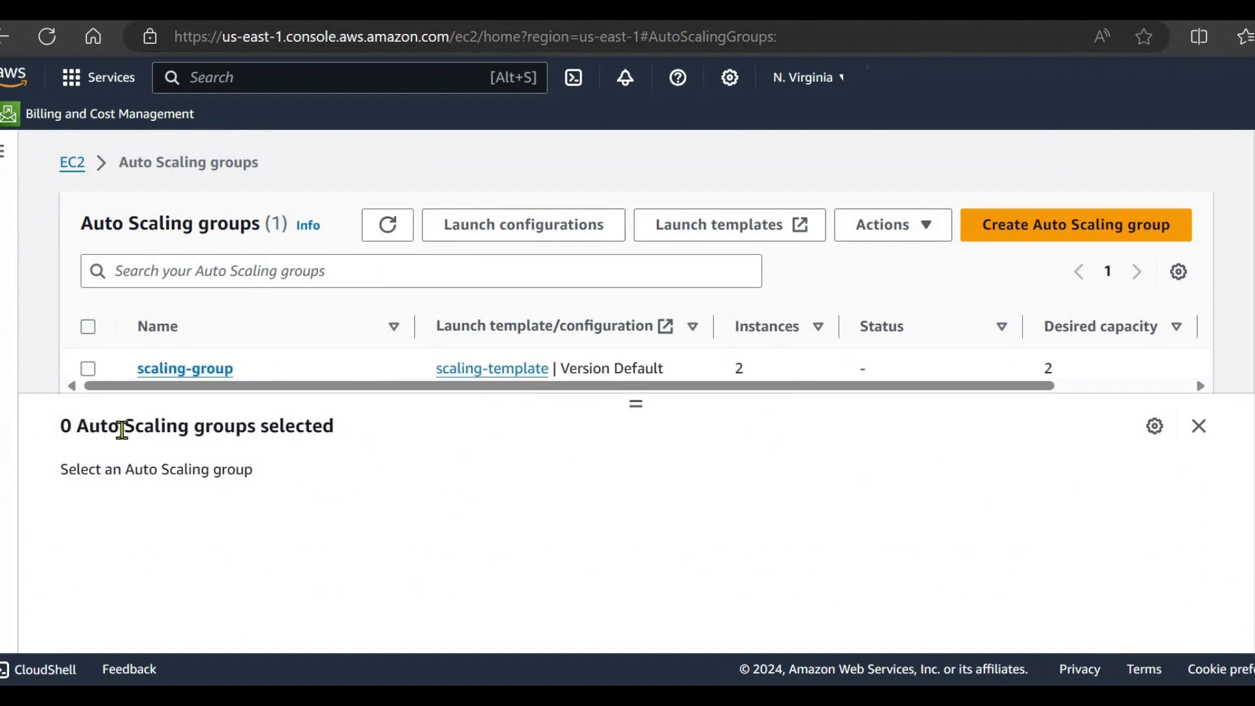
pyautogui.click(88, 369)
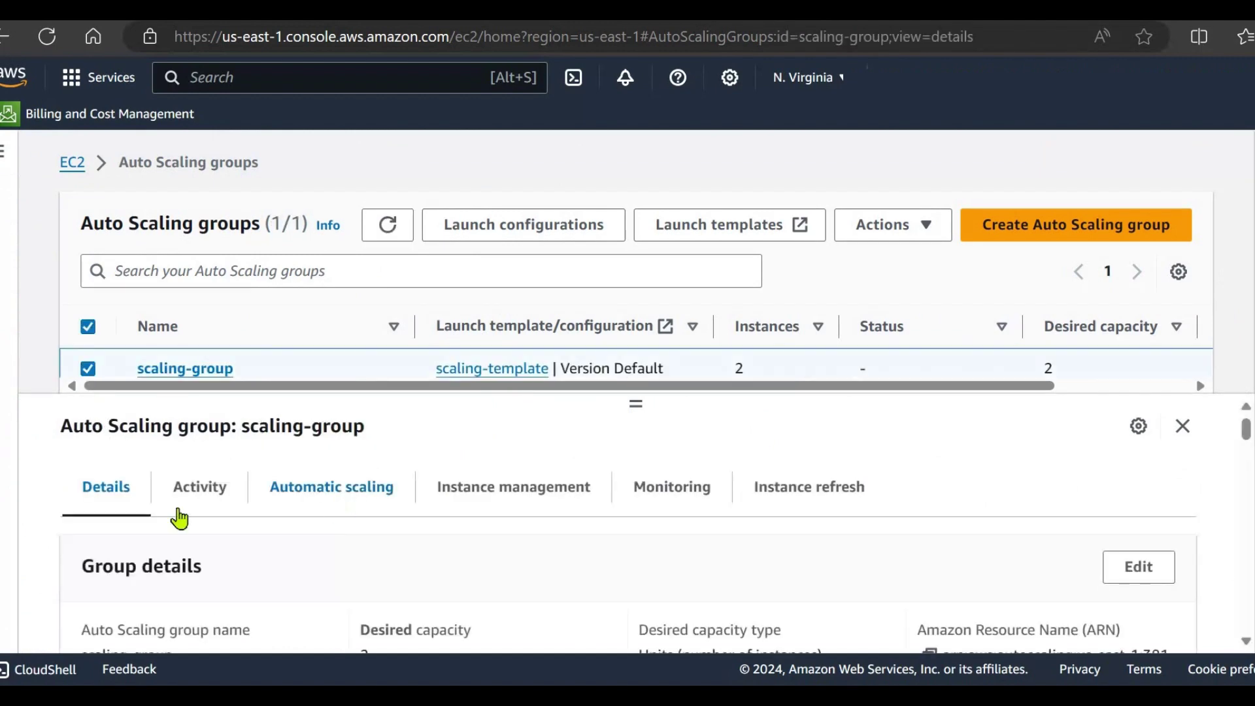
pyautogui.scroll(-8, 457, 546)
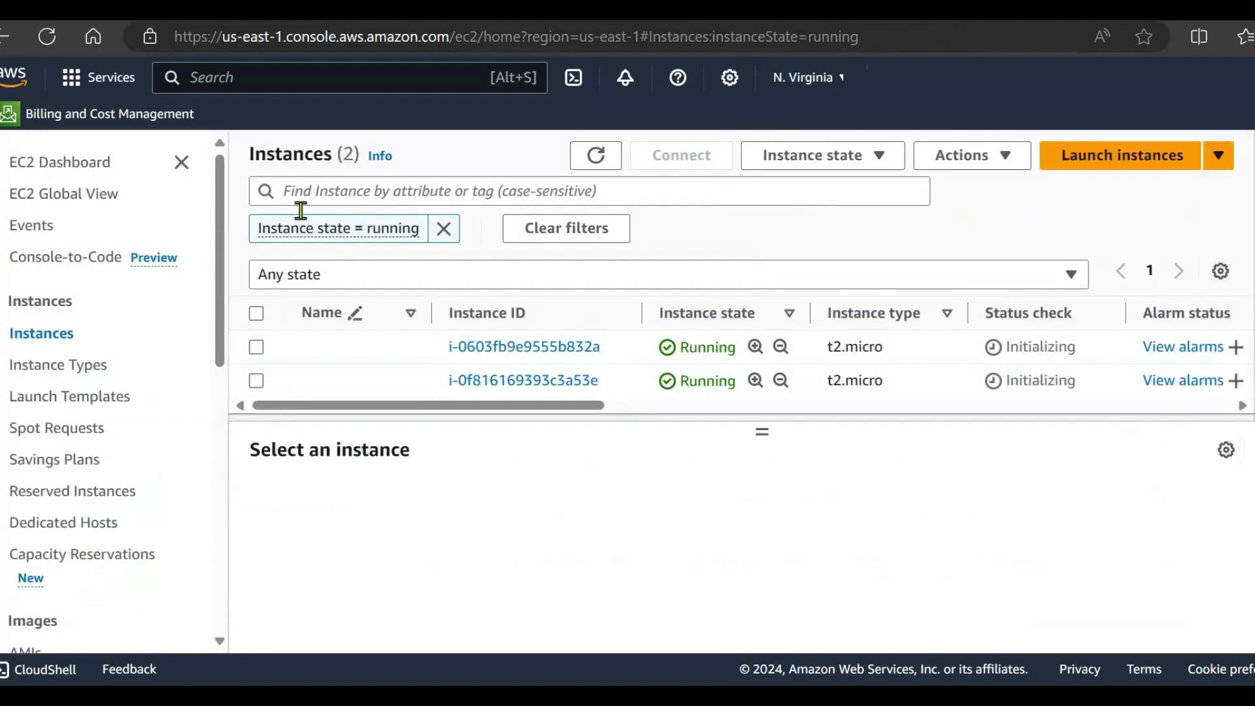
# Terminate the running instance i-0603fb9e9555b832a.
pyautogui.click(256, 348)
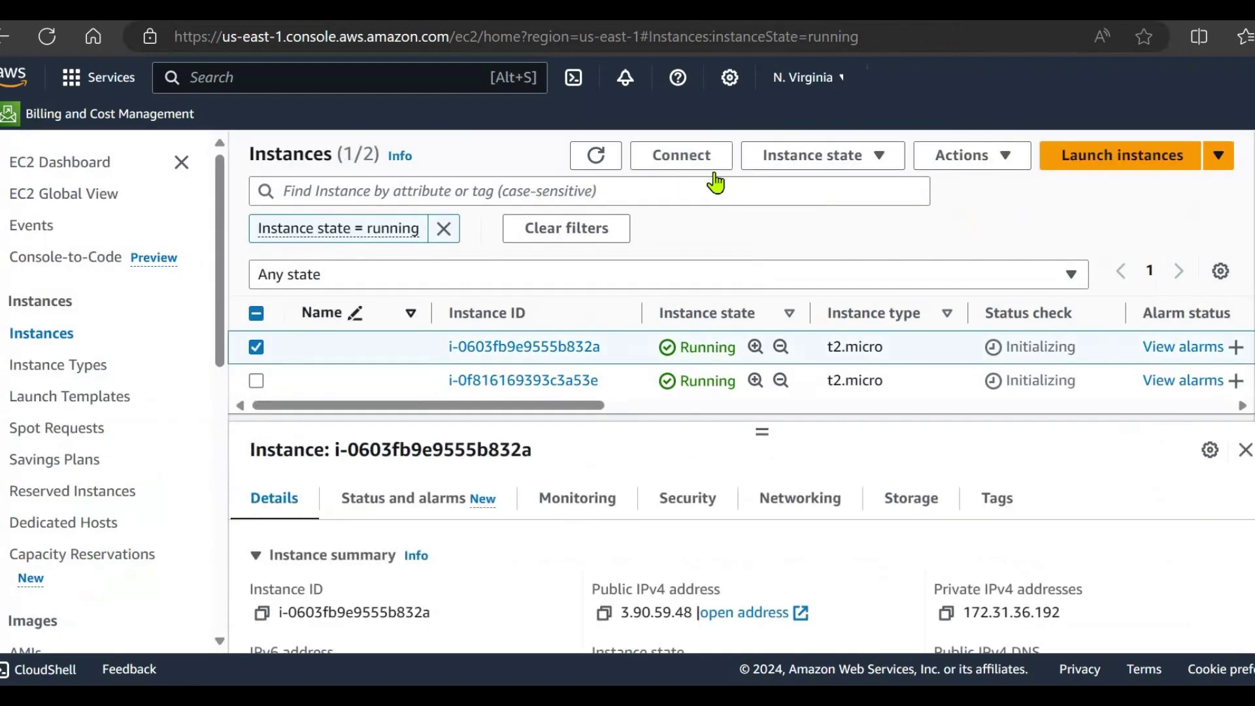
pyautogui.click(875, 171)
pyautogui.click(829, 317)
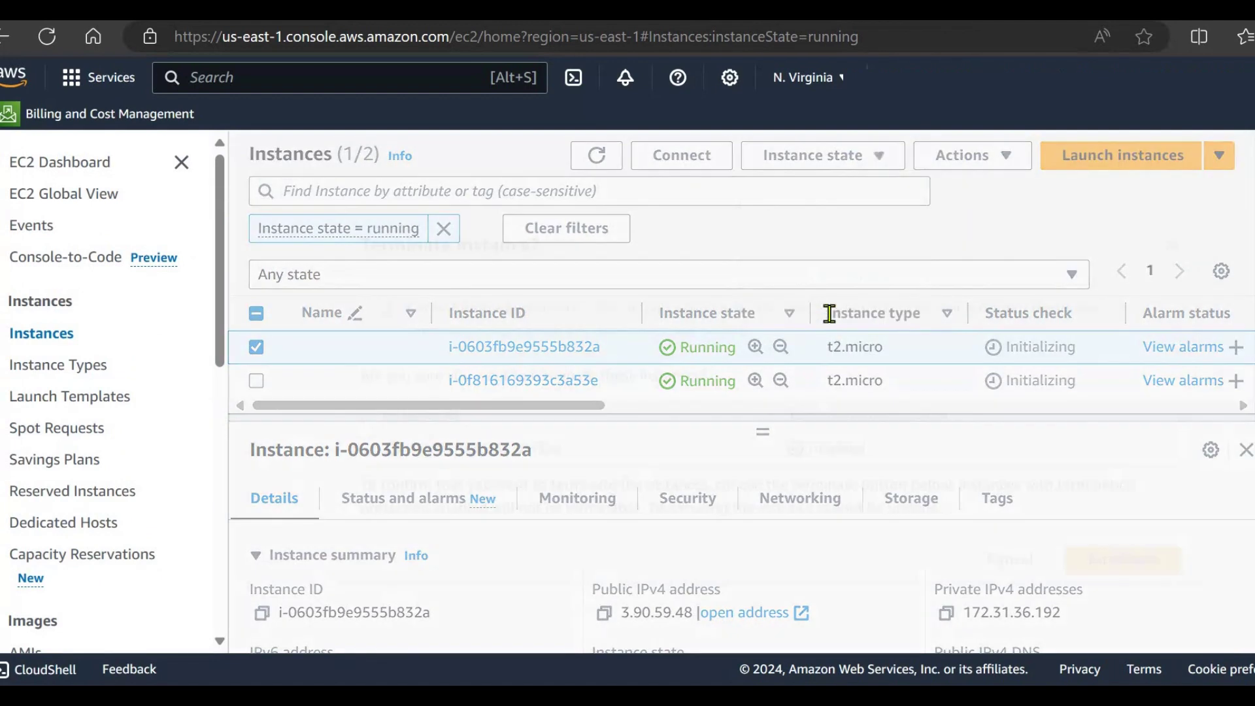
pyautogui.click(1114, 563)
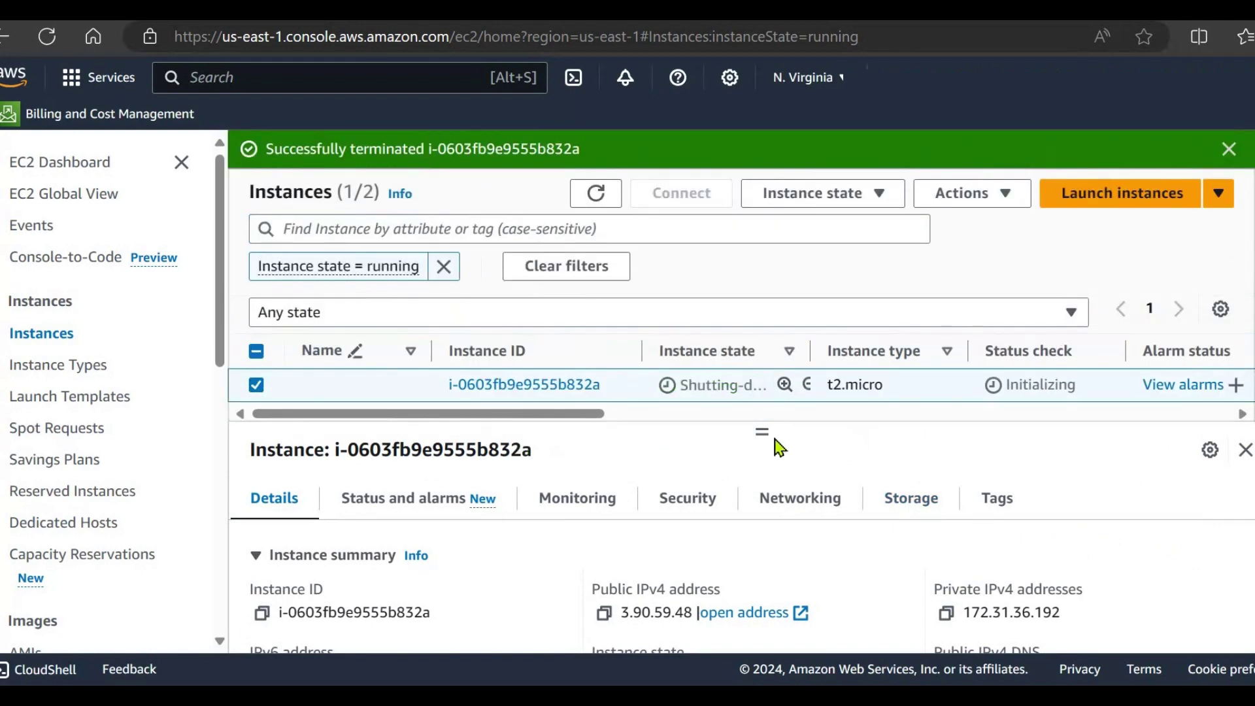
# Enlarge the instance list and refresh it to check which instances are still running.
pyautogui.moveTo(762, 427); pyautogui.dragTo(778, 466)
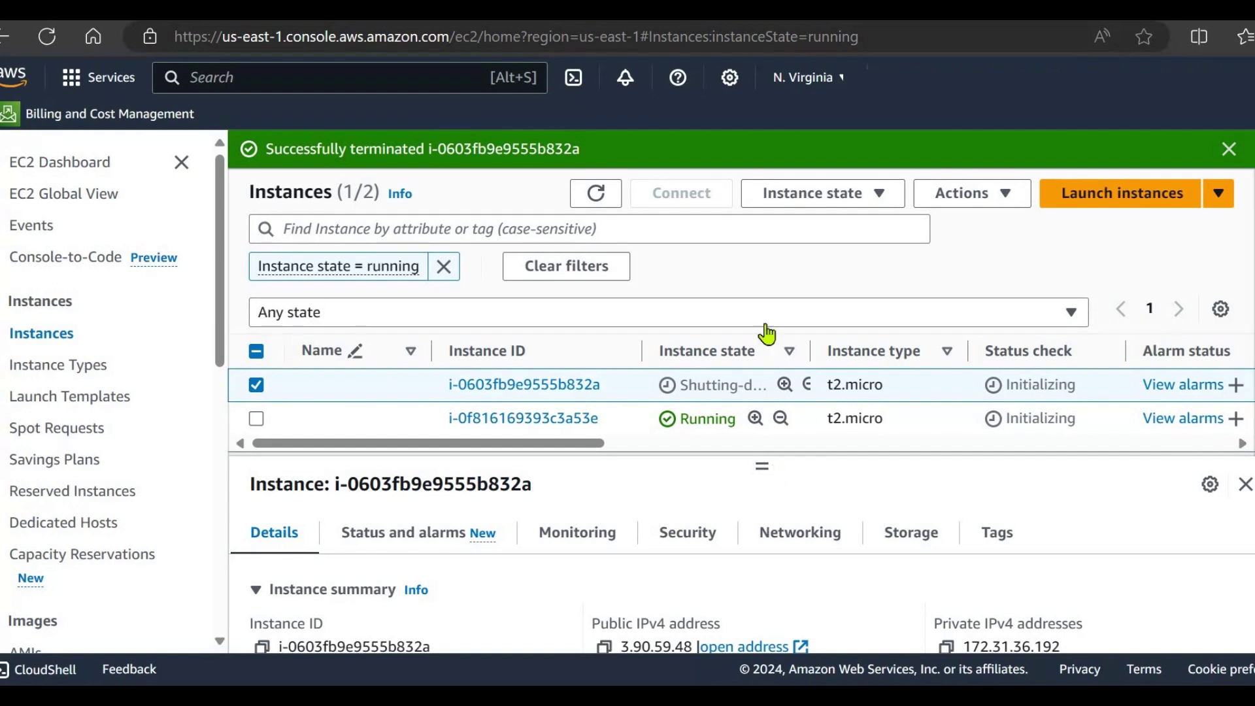
pyautogui.click(614, 205)
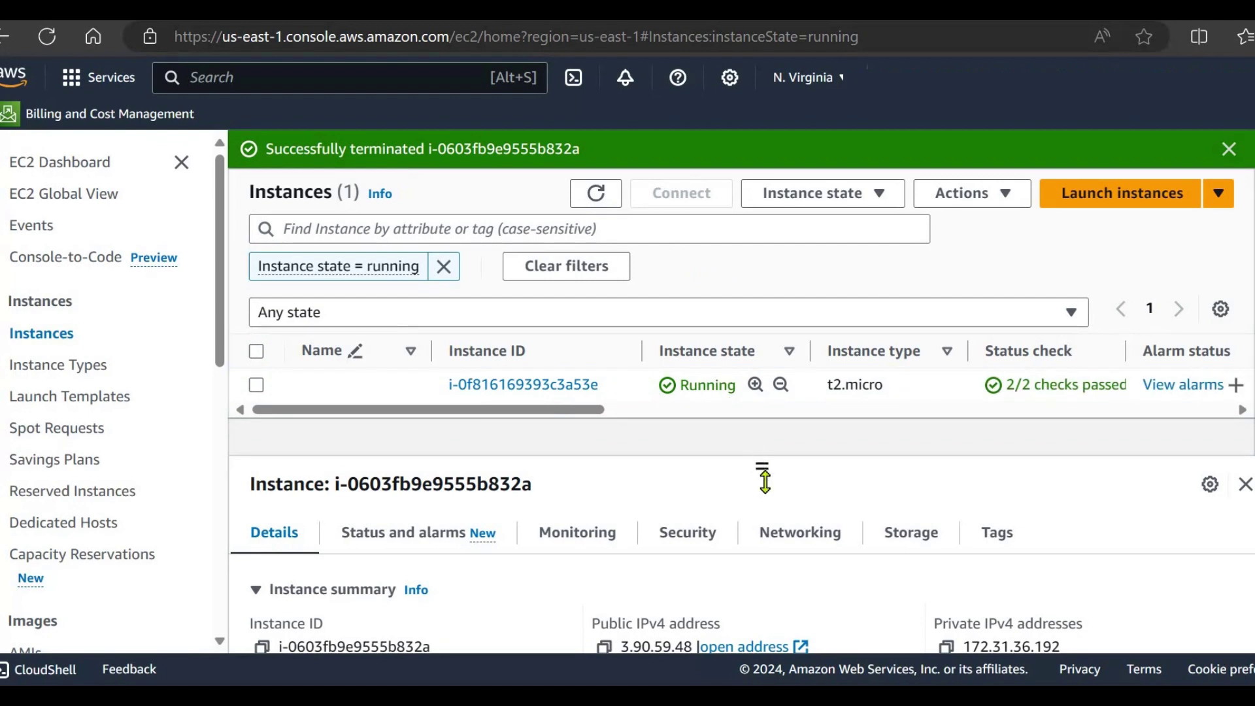
pyautogui.moveTo(762, 463); pyautogui.dragTo(761, 481)
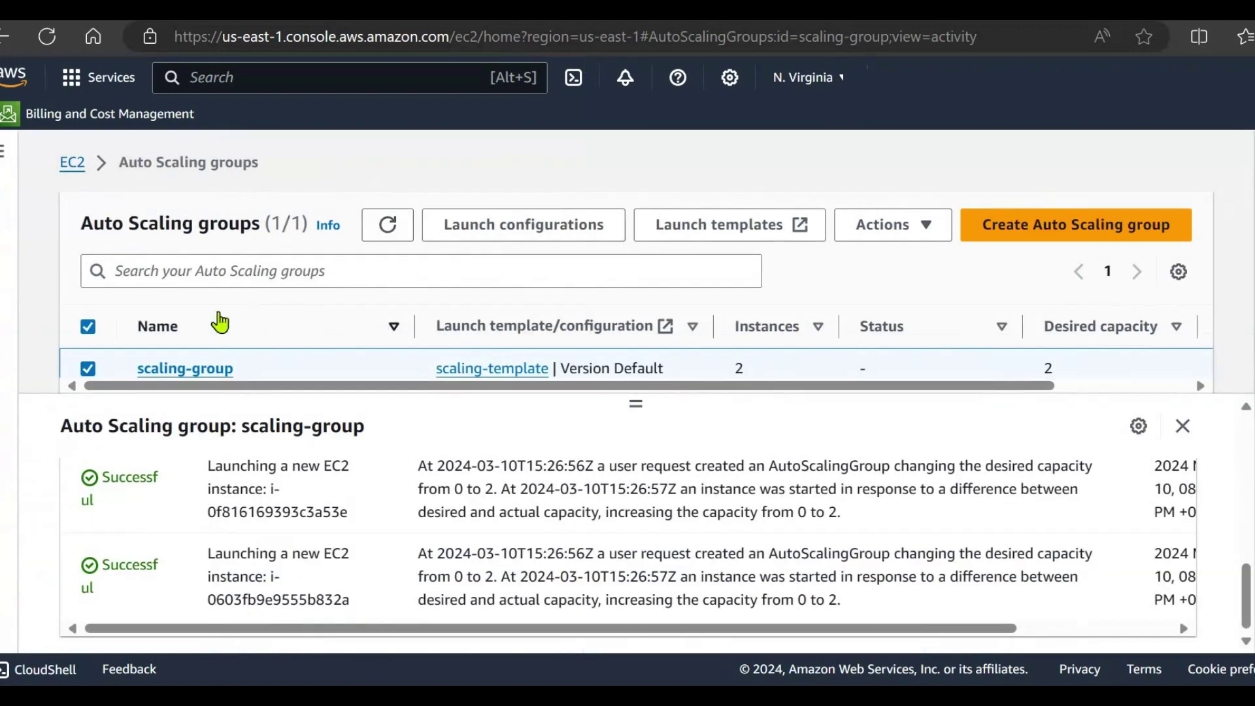
# Refresh the Auto Scaling groups list, reselect scaling-group and check its activity history for a response to the termination.
pyautogui.click(392, 226)
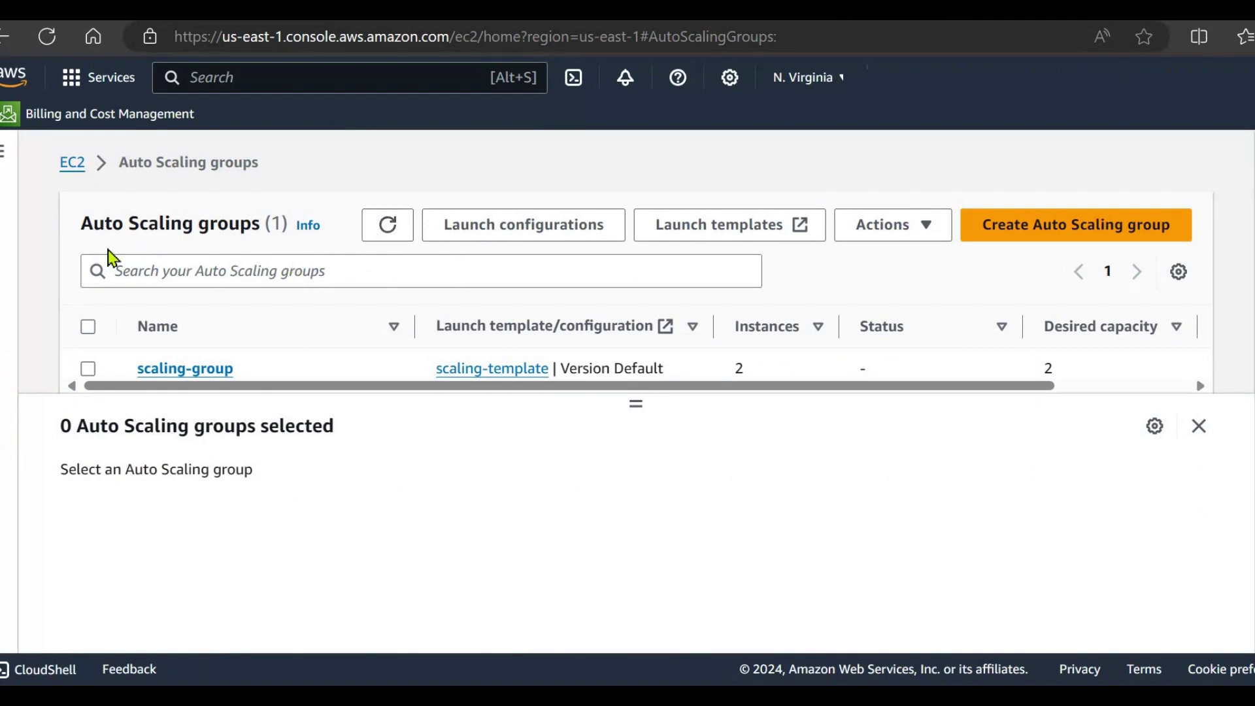
pyautogui.click(89, 370)
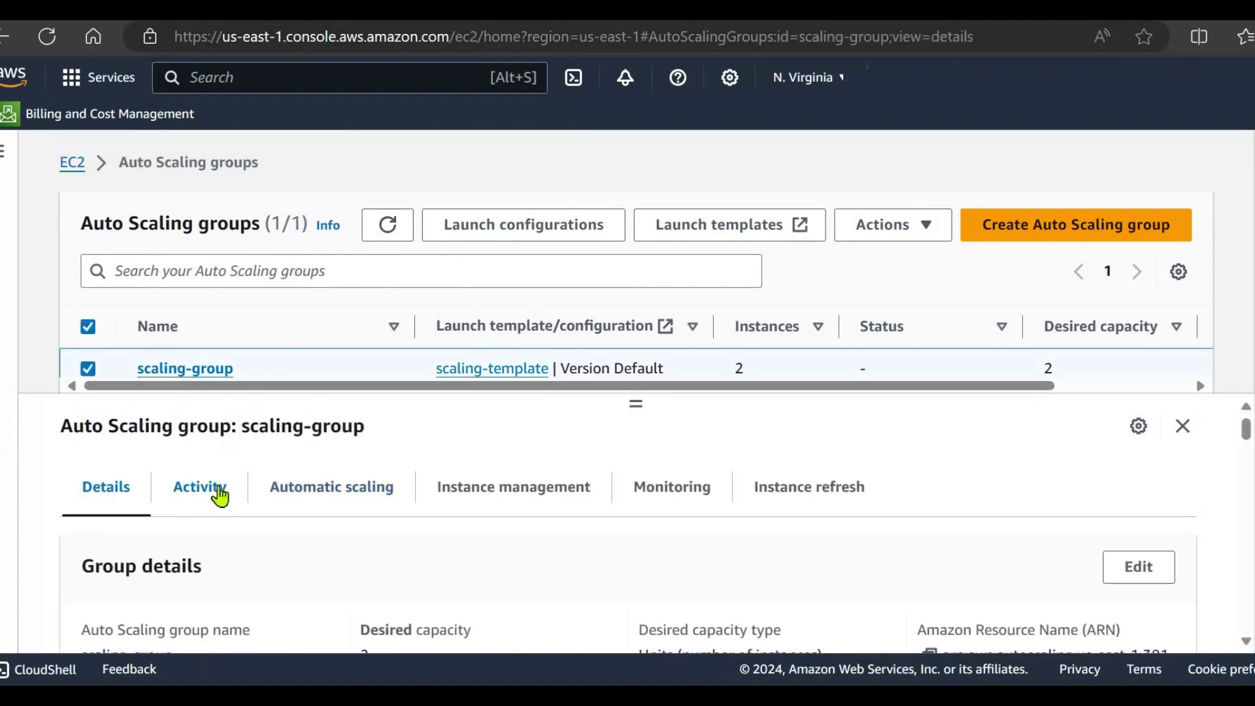
pyautogui.click(217, 490)
pyautogui.scroll(-10, 425, 505)
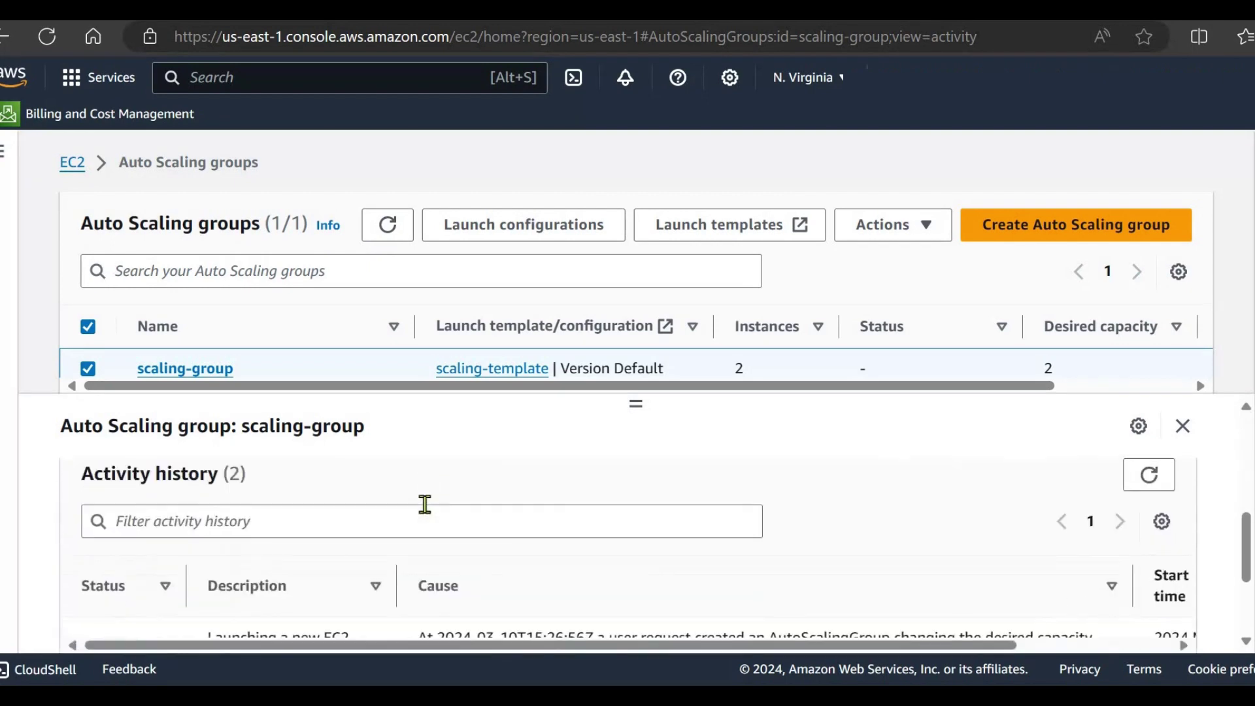
pyautogui.scroll(1, 425, 505)
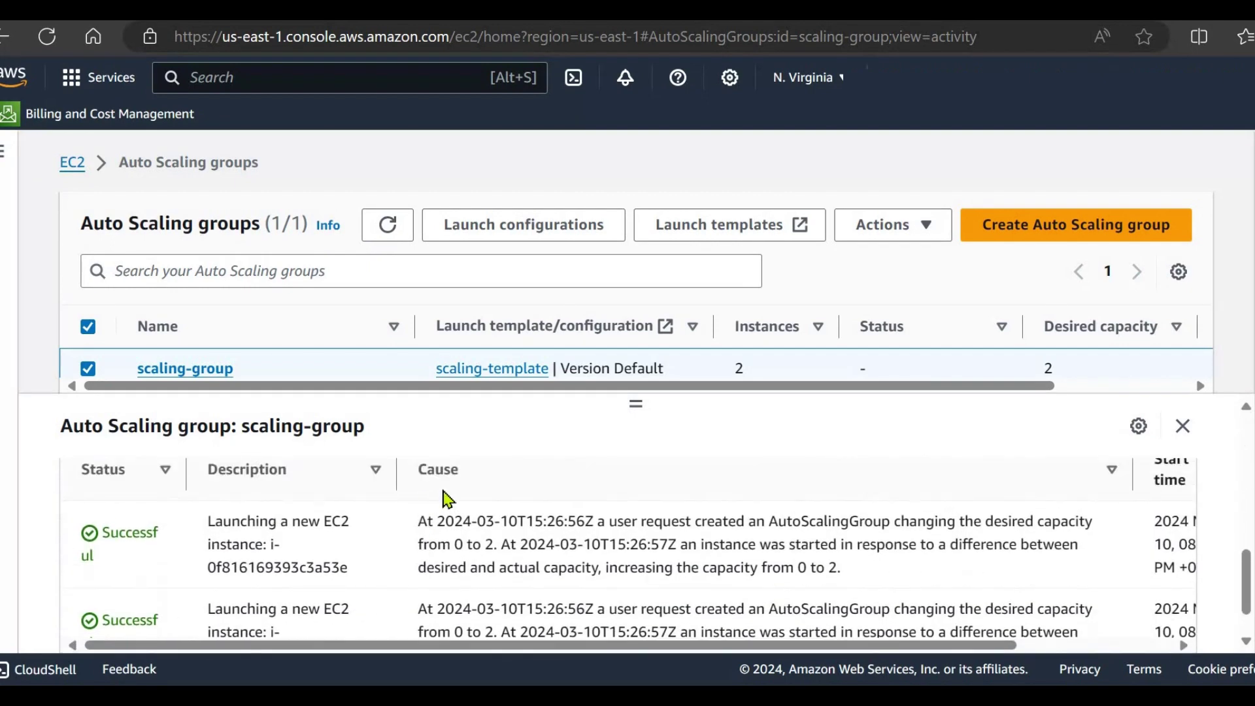
# Refresh the Auto Scaling groups again and examine the status and cause of scaling-group's latest termination and launch activities.
pyautogui.click(385, 225)
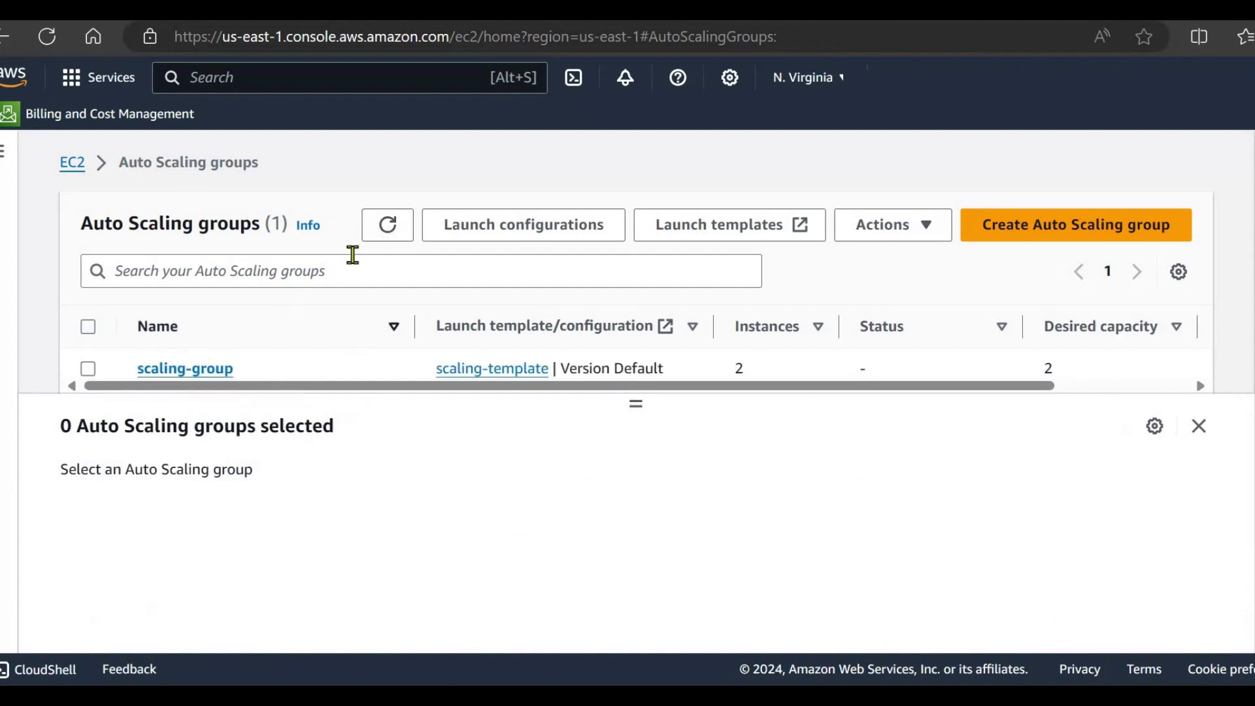
pyautogui.click(380, 239)
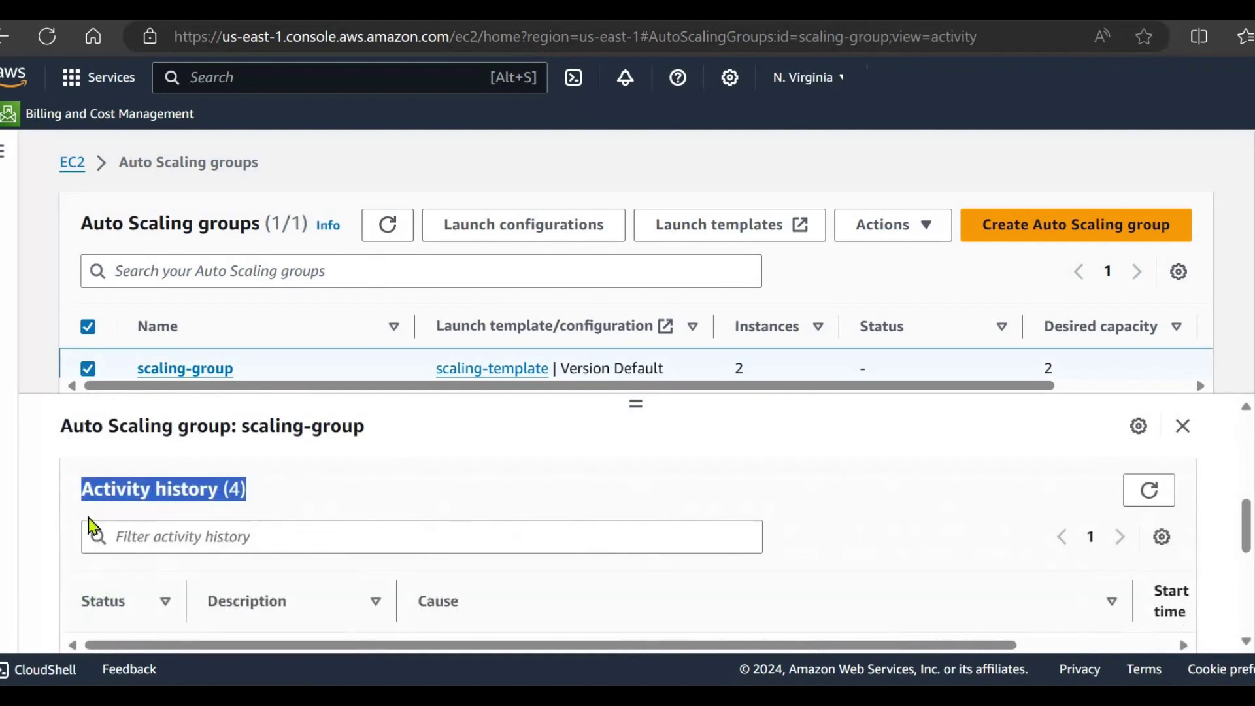
pyautogui.click(52, 500)
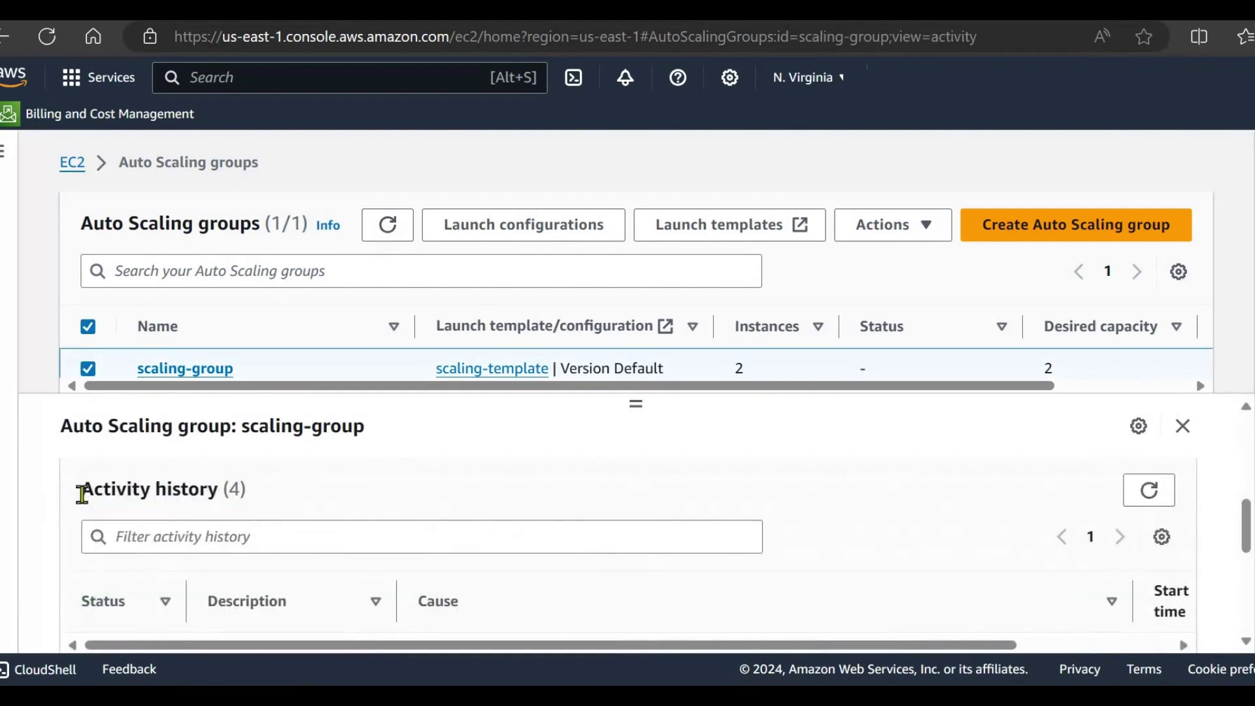
pyautogui.tripleClick(277, 508)
pyautogui.scroll(-2, 324, 501)
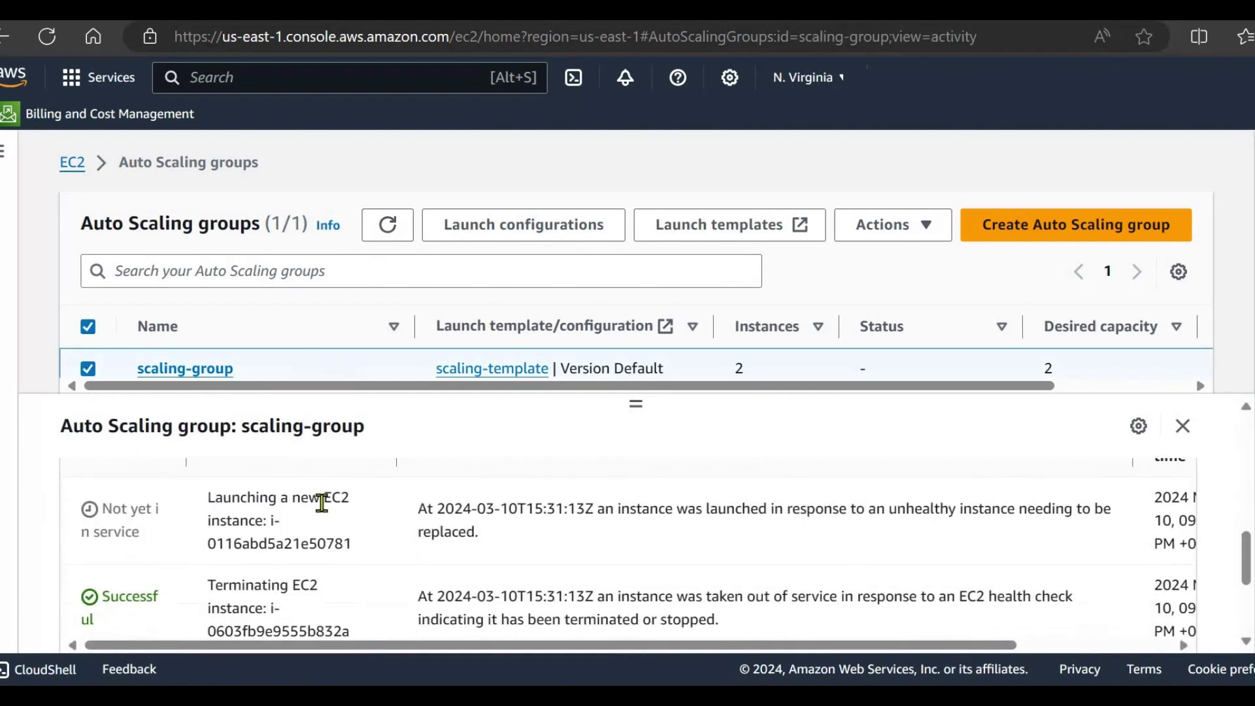
pyautogui.scroll(-1, 204, 592)
pyautogui.scroll(-2, 209, 503)
pyautogui.moveTo(210, 504); pyautogui.dragTo(291, 535)
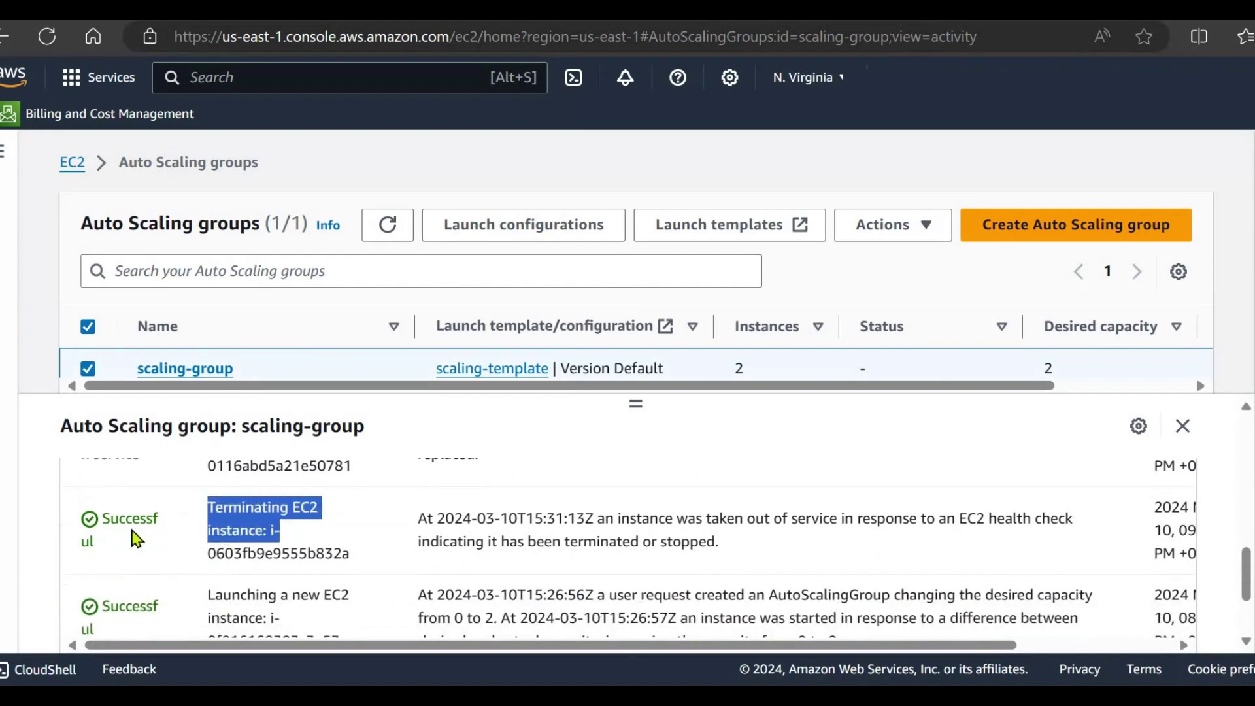
pyautogui.moveTo(111, 545); pyautogui.dragTo(77, 516)
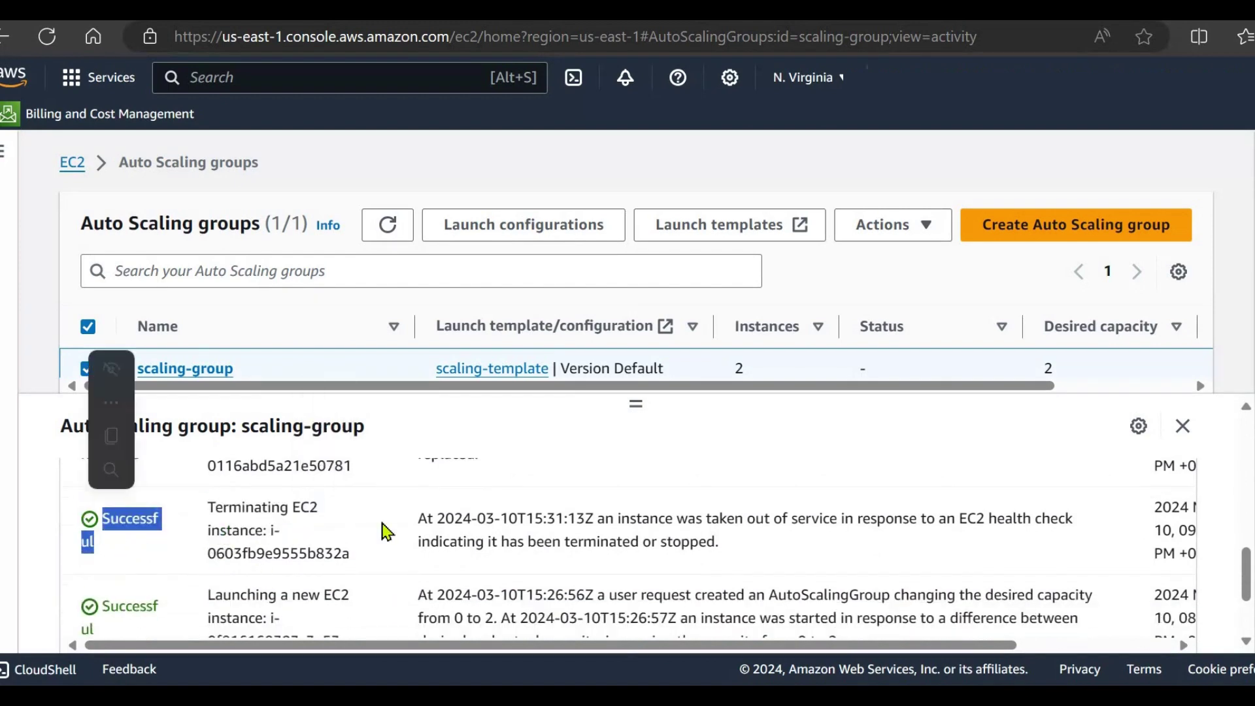
pyautogui.scroll(1, 252, 588)
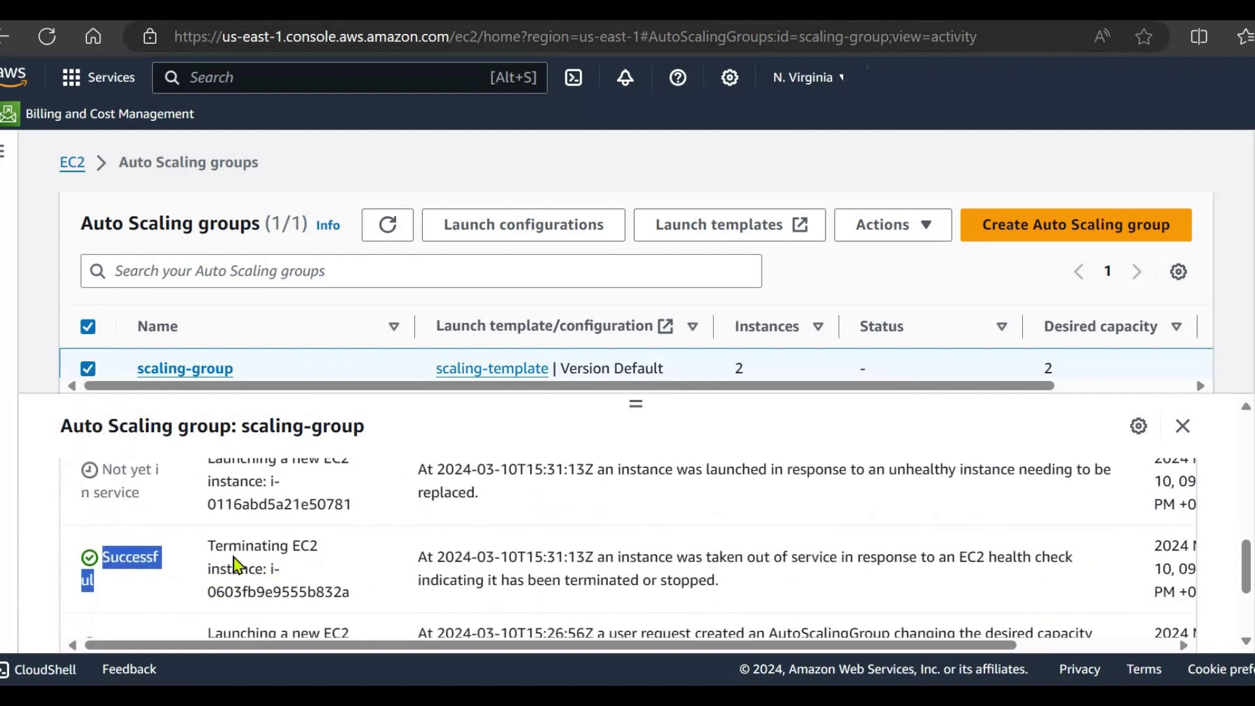
pyautogui.scroll(1, 237, 563)
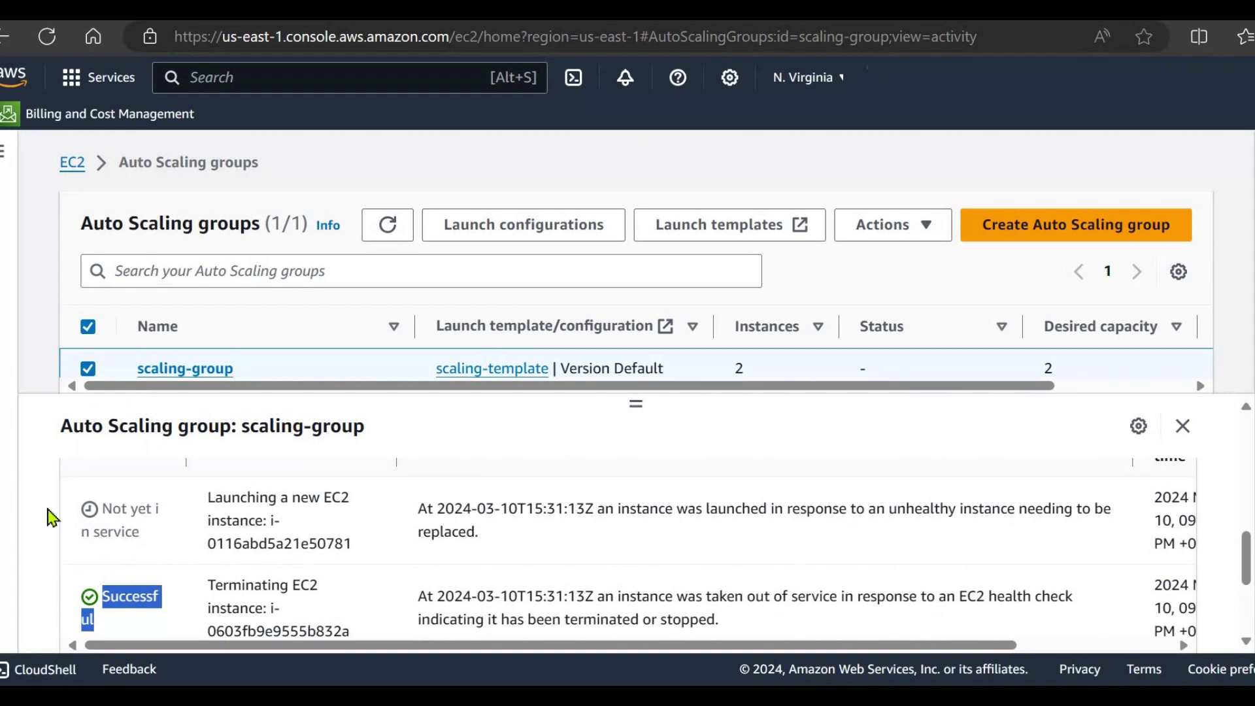
pyautogui.click(208, 548)
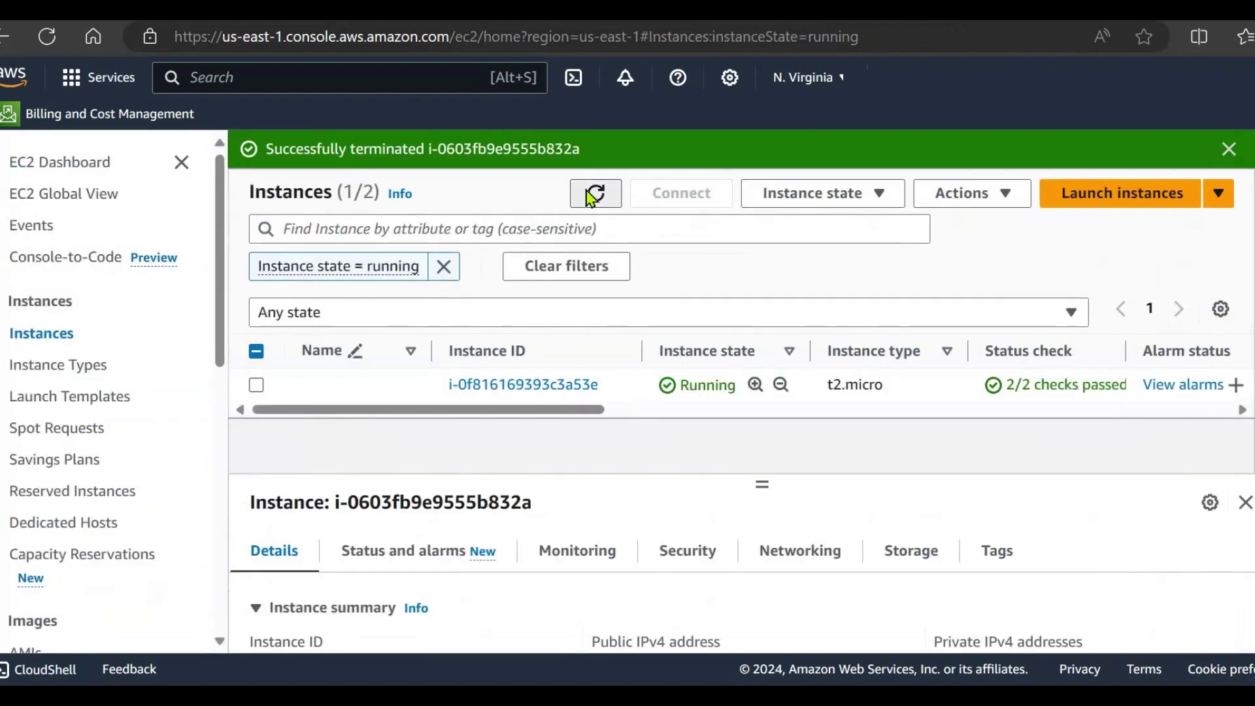
# Refresh the running instances list and check whether a replacement for the terminated instance is running.
pyautogui.click(594, 195)
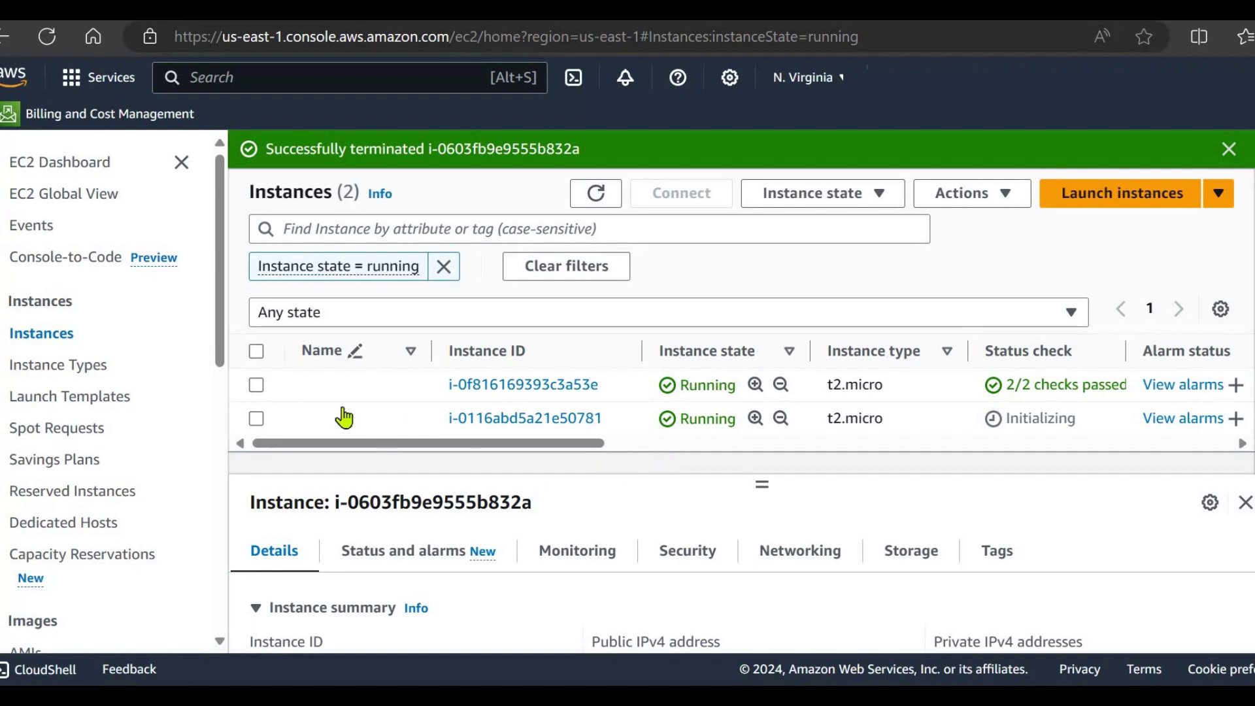
pyautogui.scroll(-6, 123, 489)
pyautogui.scroll(-3, 123, 492)
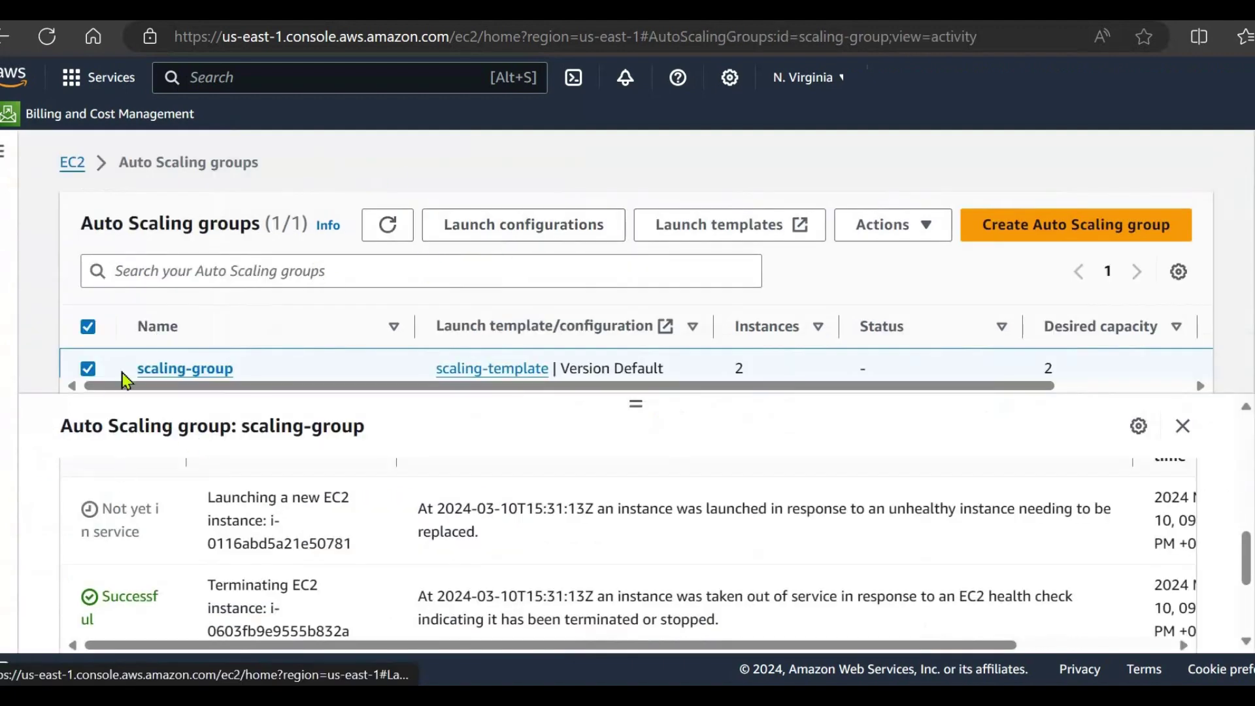
# Delete the Auto Scaling group scaling-group, confirming the deletion with the word delete.
pyautogui.click(88, 369)
pyautogui.click(88, 369)
pyautogui.click(915, 227)
pyautogui.click(893, 294)
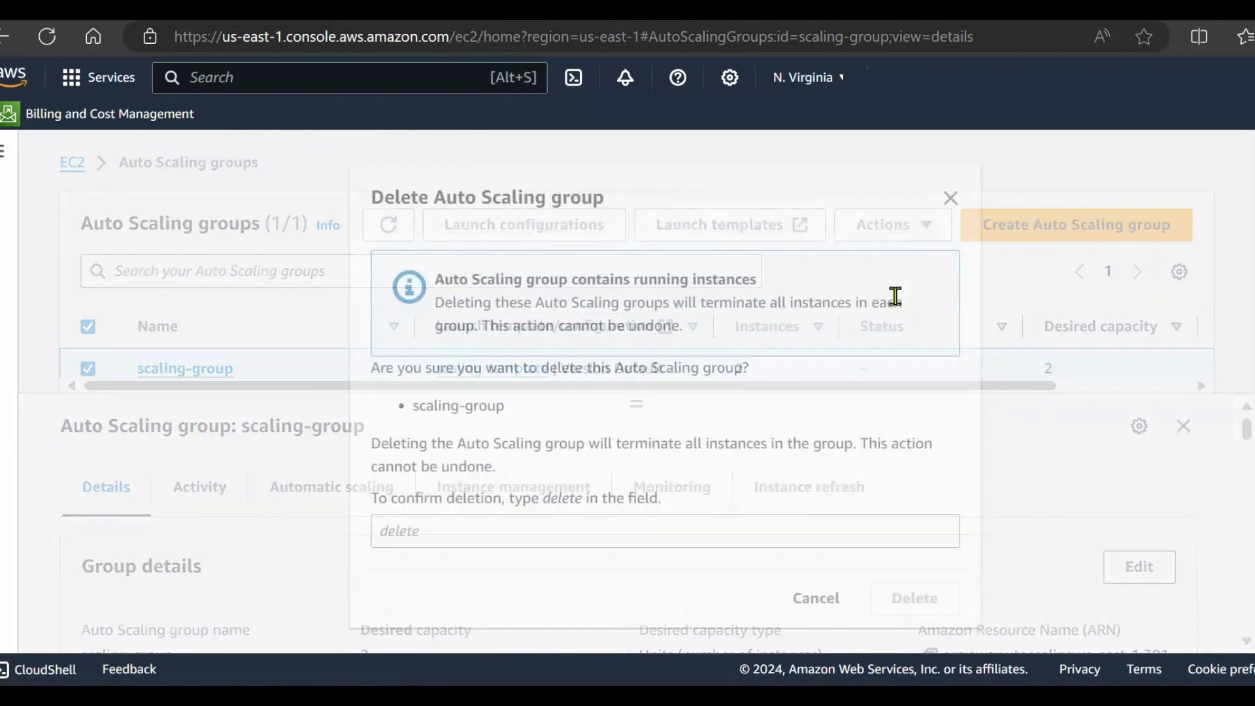
pyautogui.click(588, 515)
pyautogui.write('delete')
pyautogui.click(918, 598)
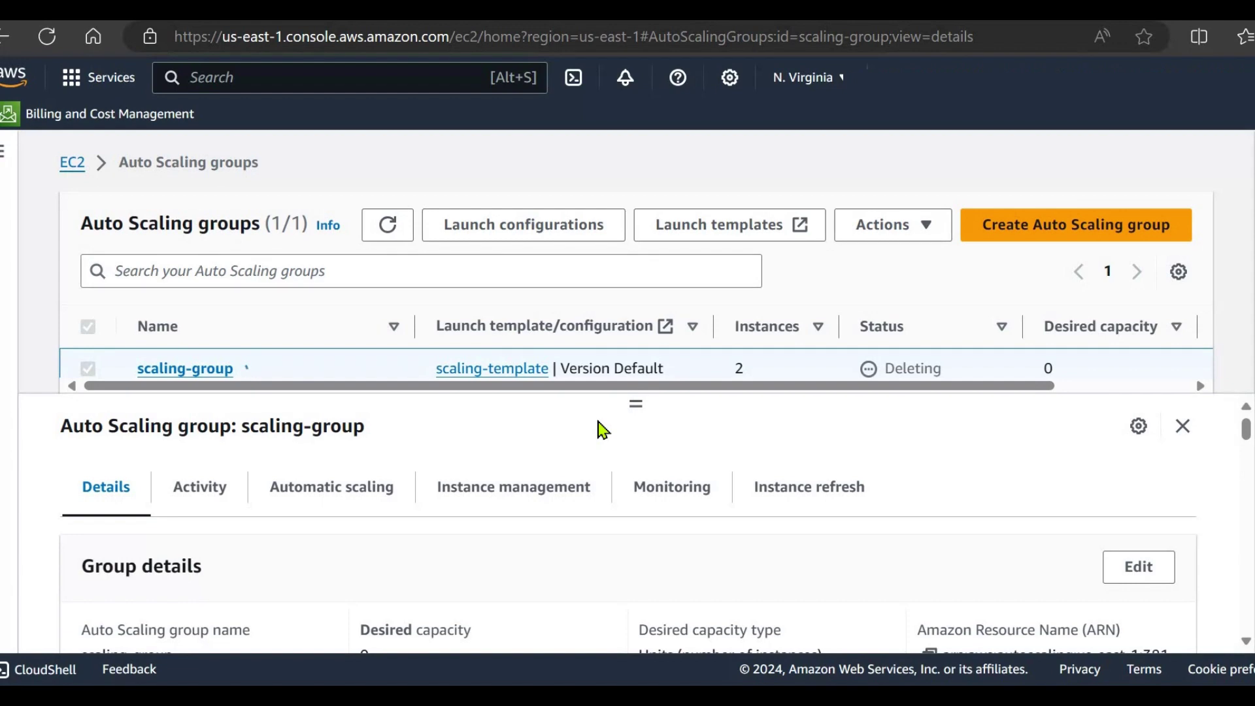
# Refresh the Auto Scaling groups and running instances lists, and check that scaling-group and its instances are removed.
pyautogui.click(371, 230)
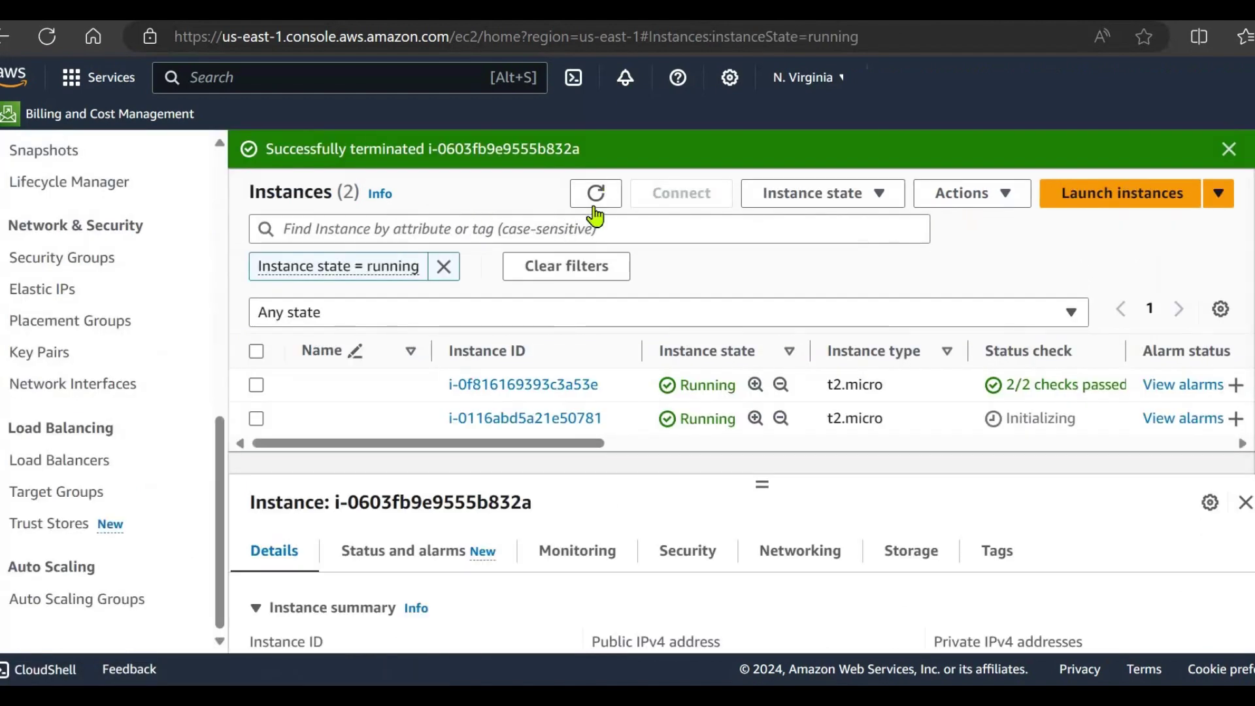
pyautogui.click(595, 194)
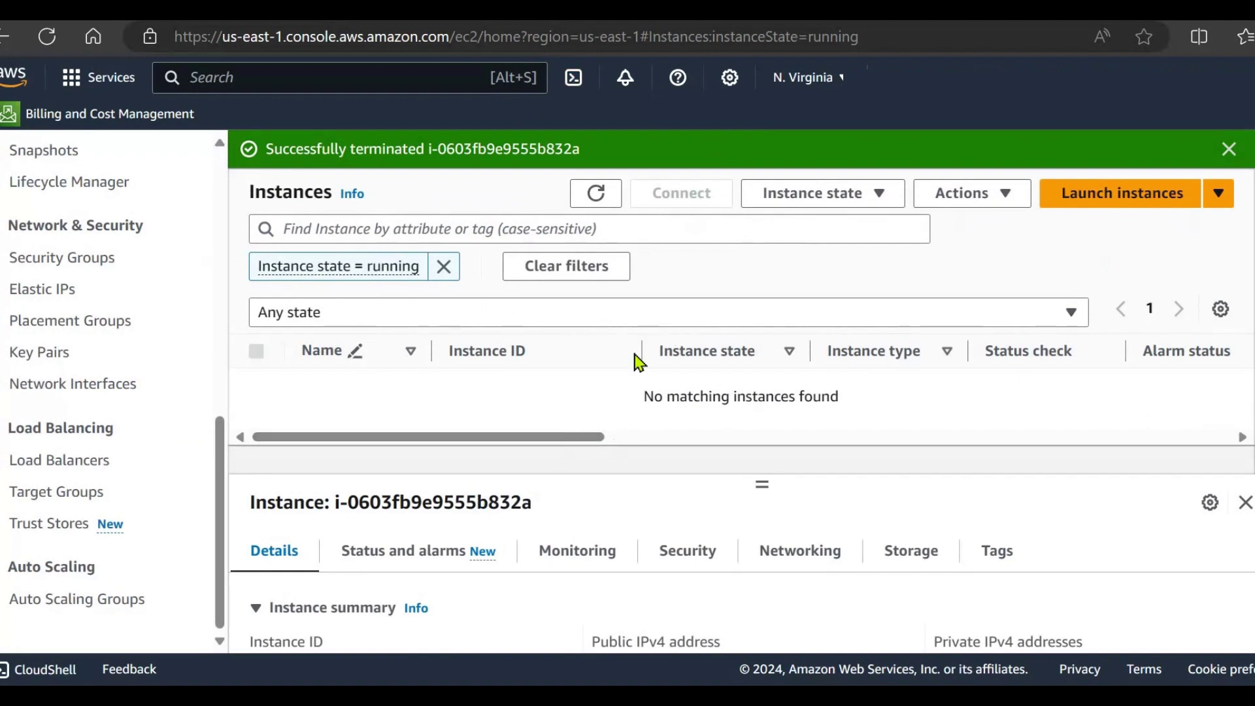
pyautogui.click(77, 599)
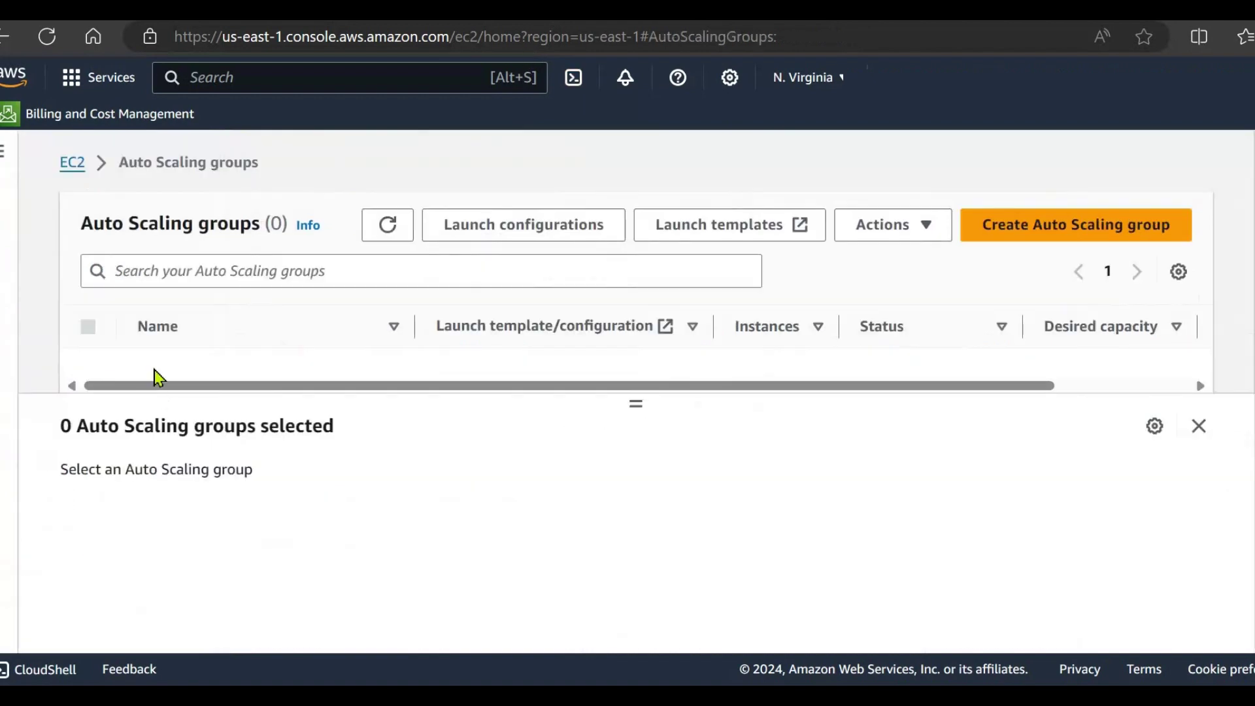